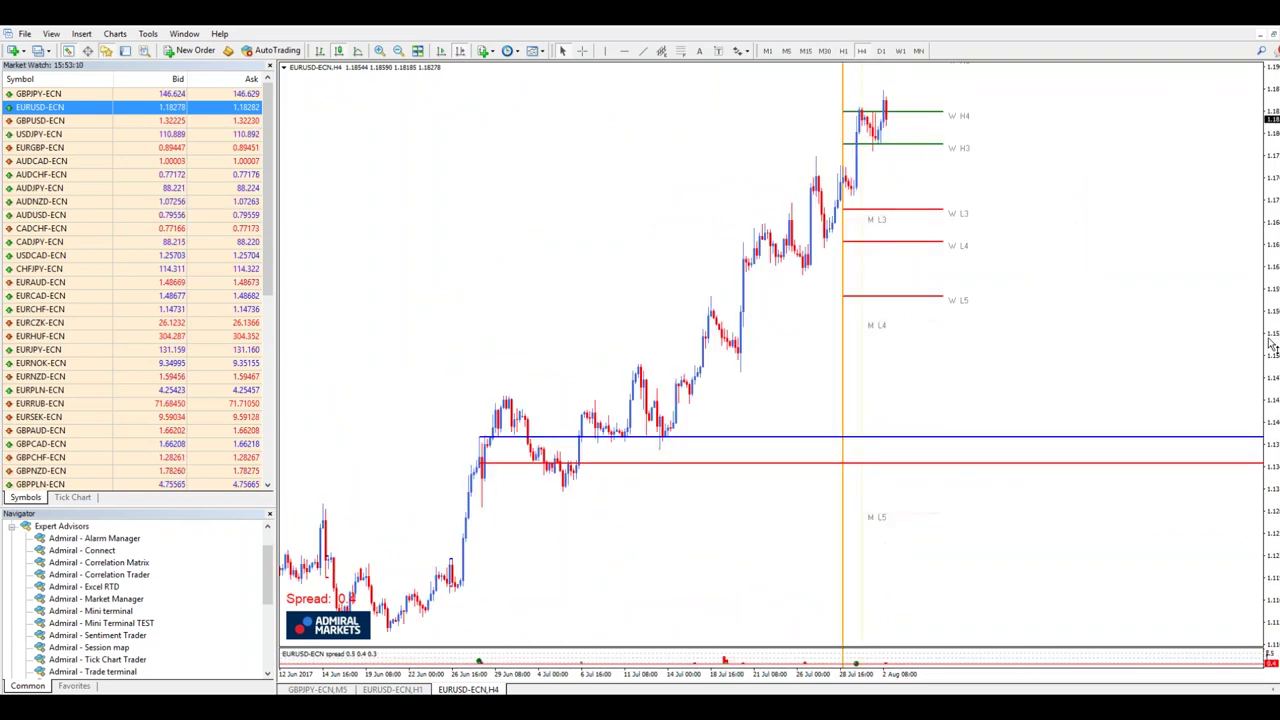
- Examine the support and resistance levels around the current price on the EURUSD-ECN H4 chart, followed by the H1 chart
left_click_drag(1272, 316, 1265, 432)
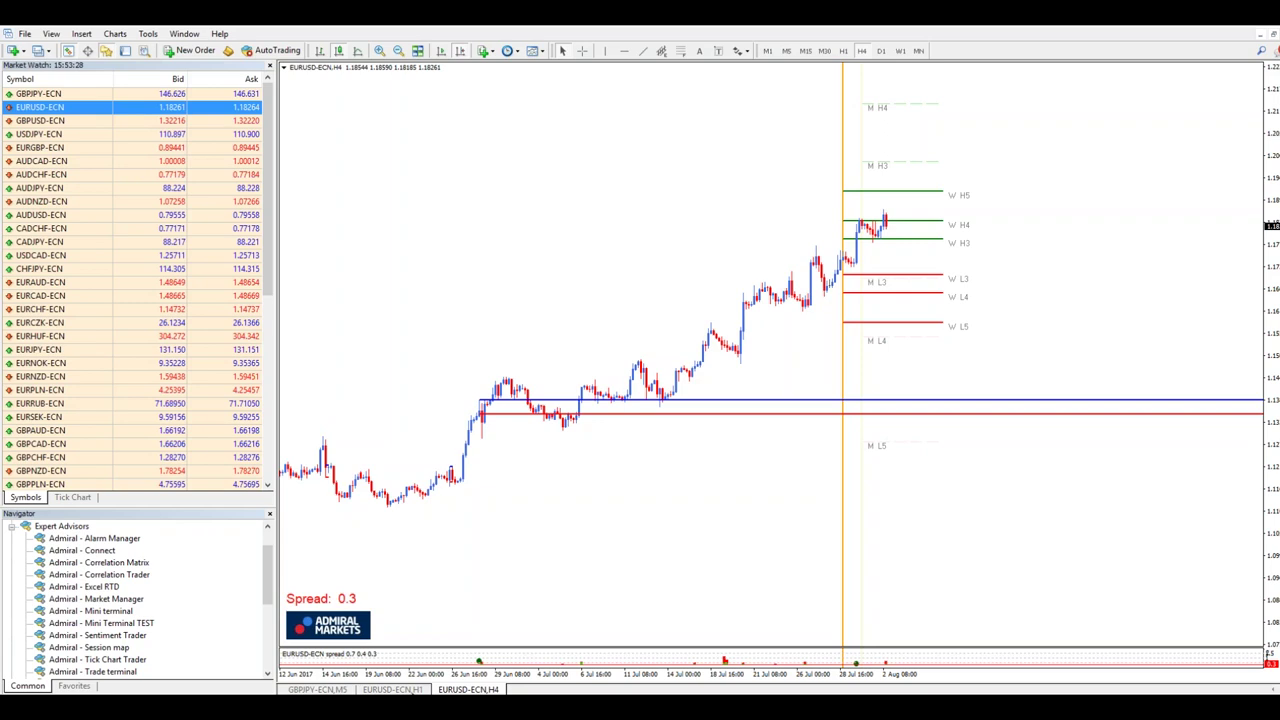
left_click(400, 690)
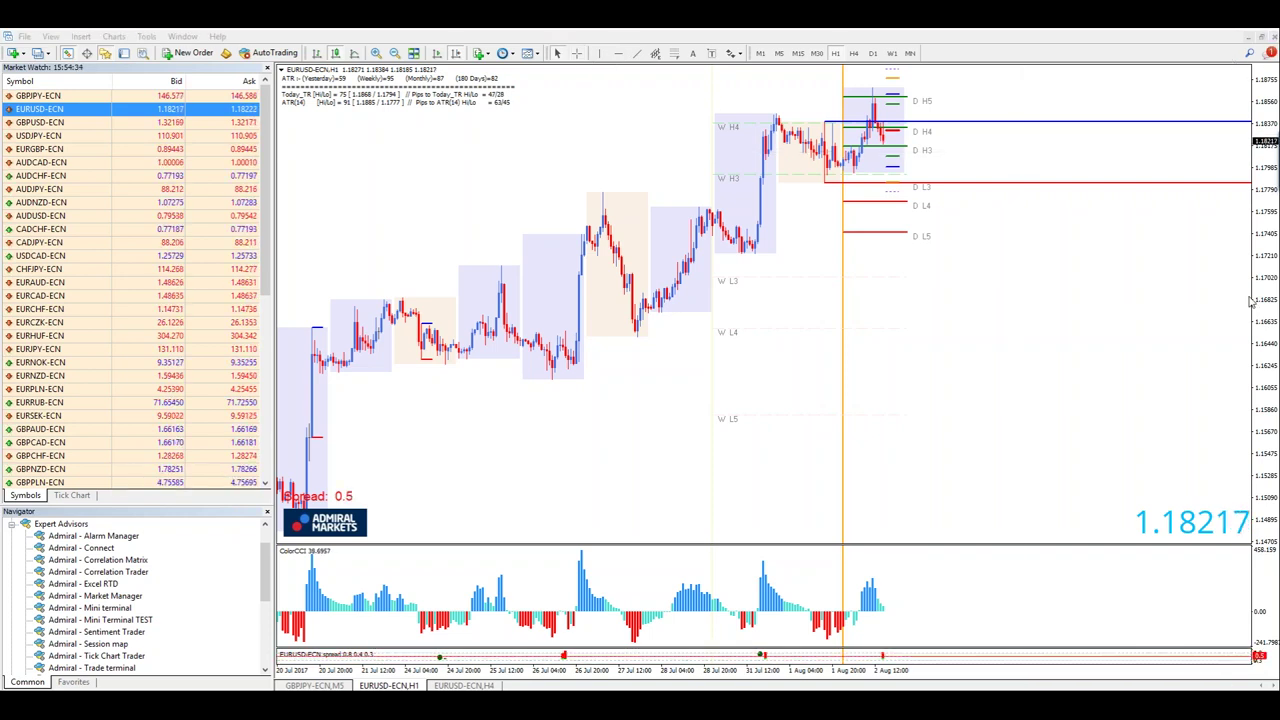
left_click(576, 53)
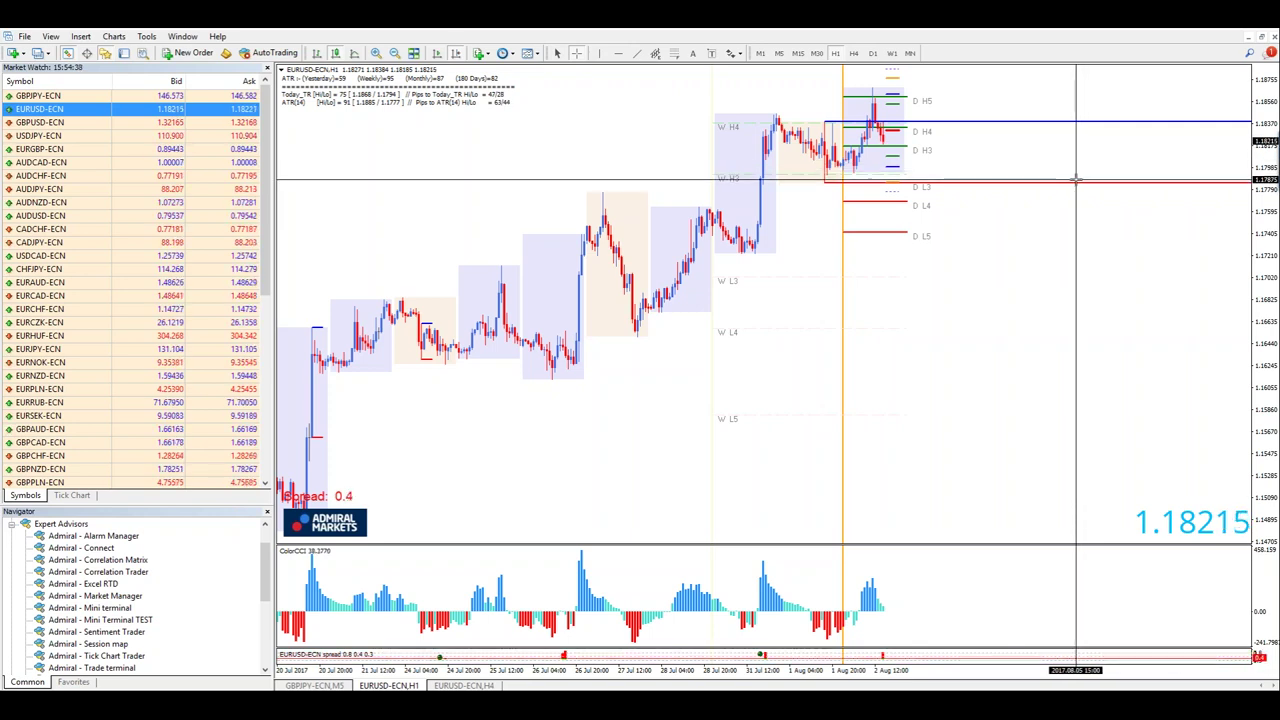
left_click(913, 197)
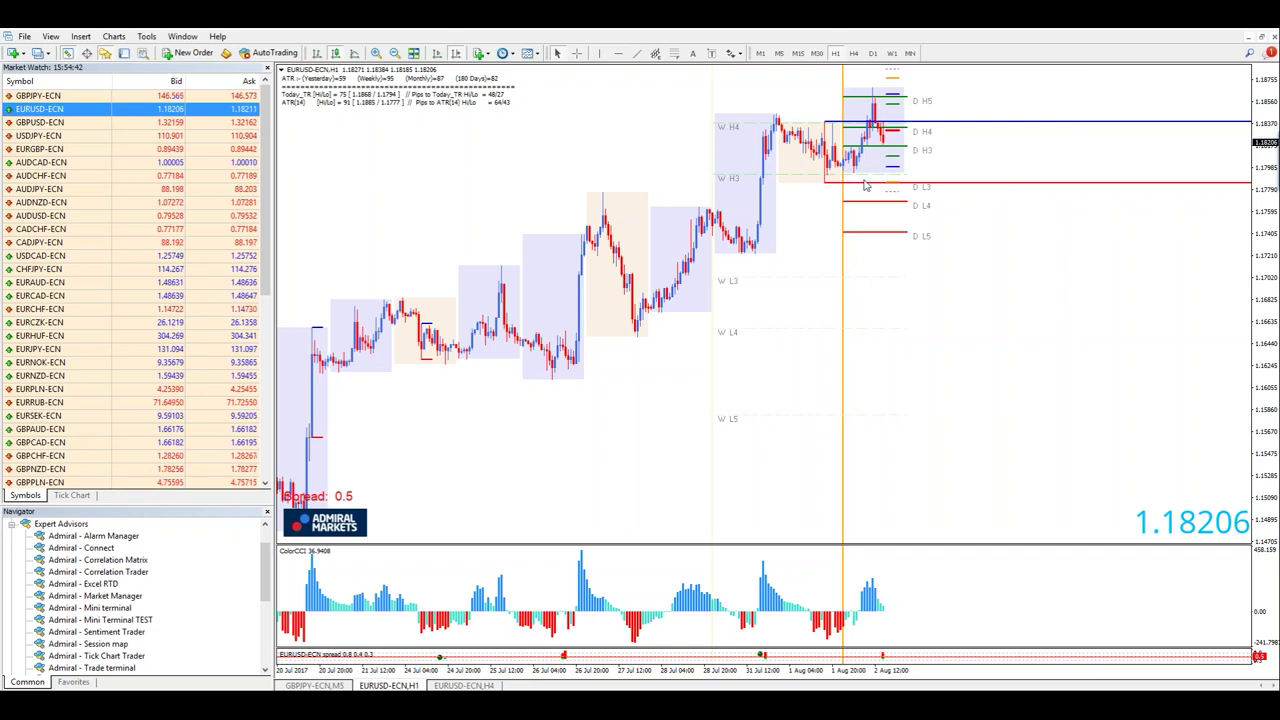
- Draw two rising trendlines on the EURUSD-ECN H1 chart, one below the 1 August lows and one from the 27 July low
left_click_drag(820, 186, 955, 133)
left_click(637, 53)
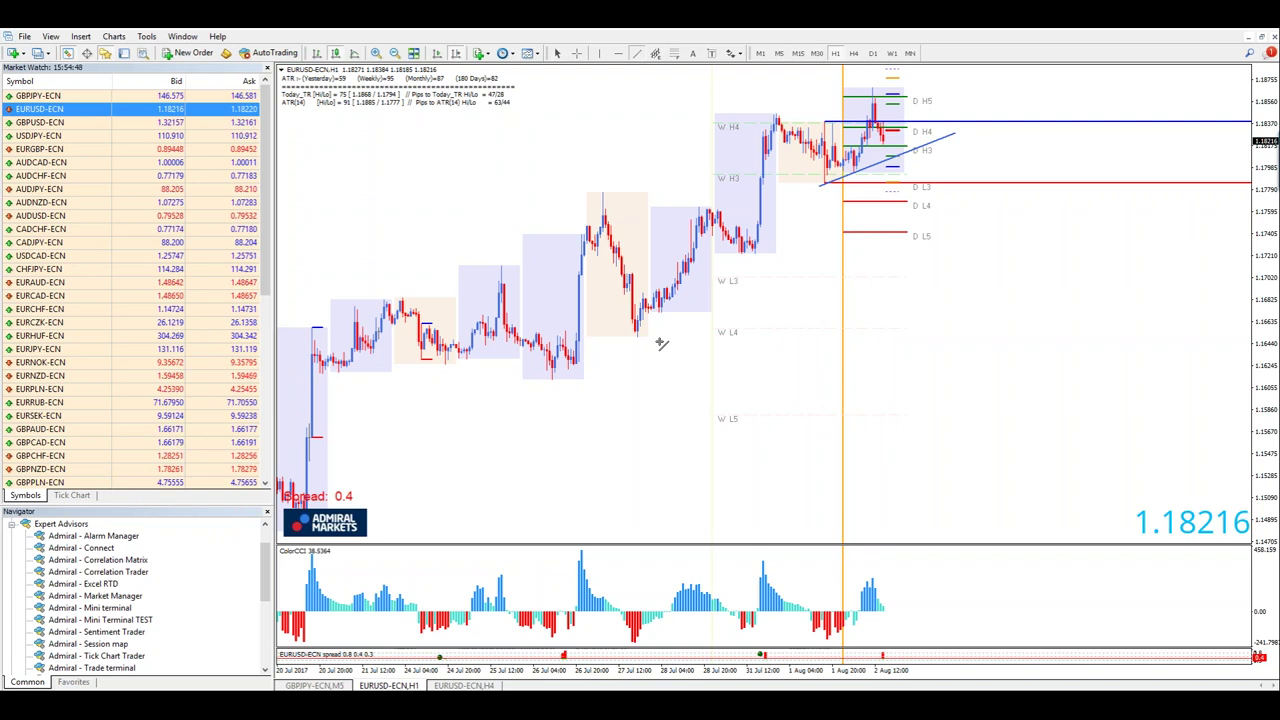
mouse_move(636, 338)
left_mouse_down()
mouse_move(880, 205)
mouse_move(965, 110)
left_mouse_up()
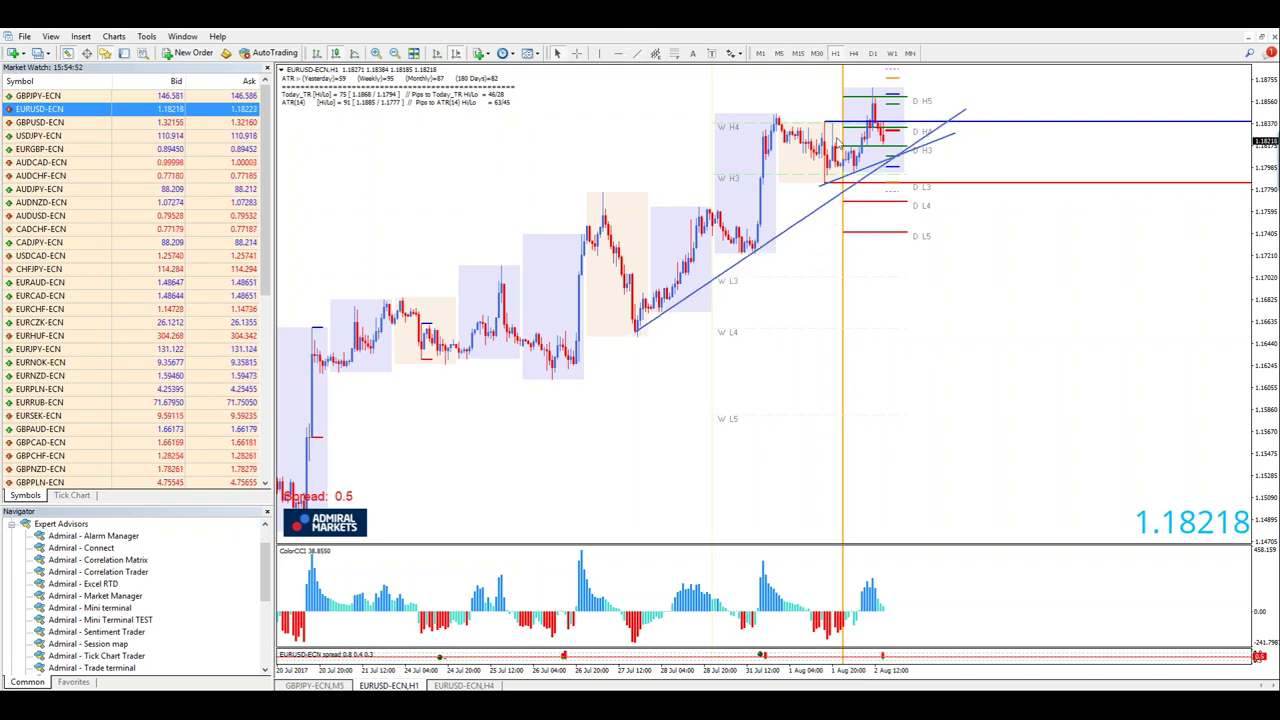
- Delete both rising trendlines from the EURUSD-ECN H1 chart
double_click(888, 163)
key("Delete")
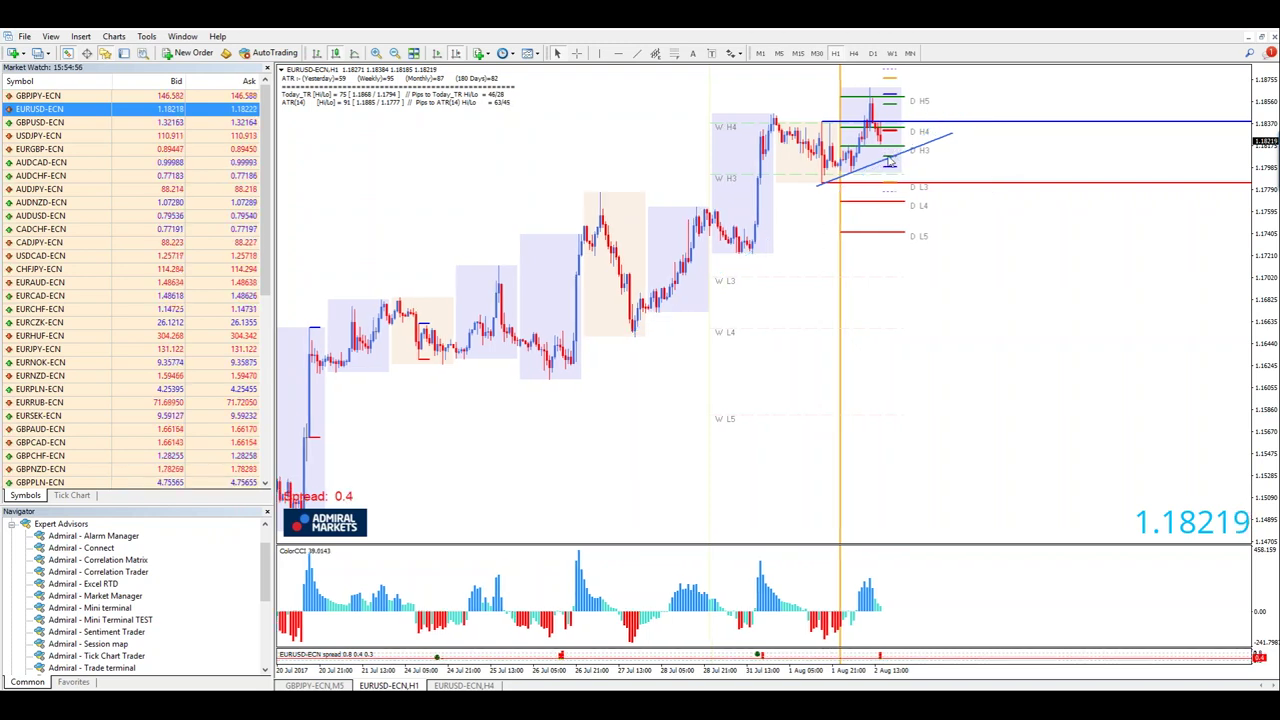
key("Left")
double_click(884, 162)
key("Delete")
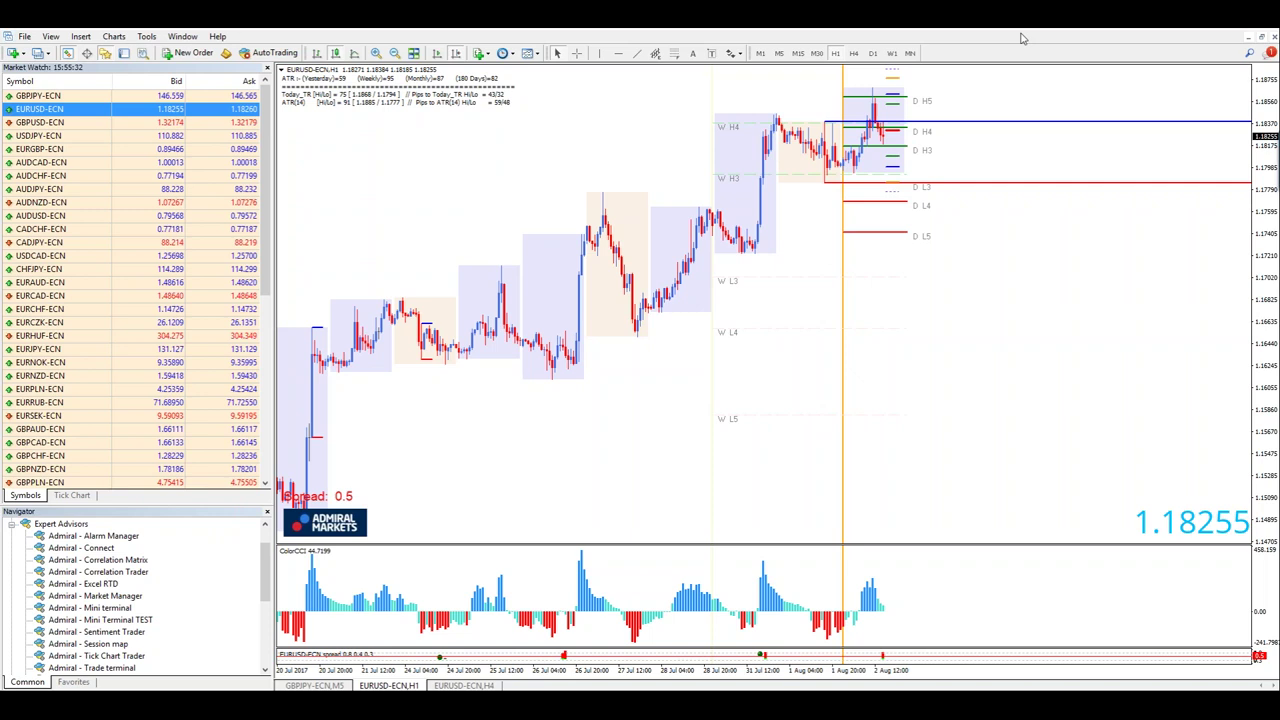
- Add a Fibonacci retracement on the EURUSD-ECN H1 chart from the 31 July swing low up to the 2 August high
left_click(80, 36)
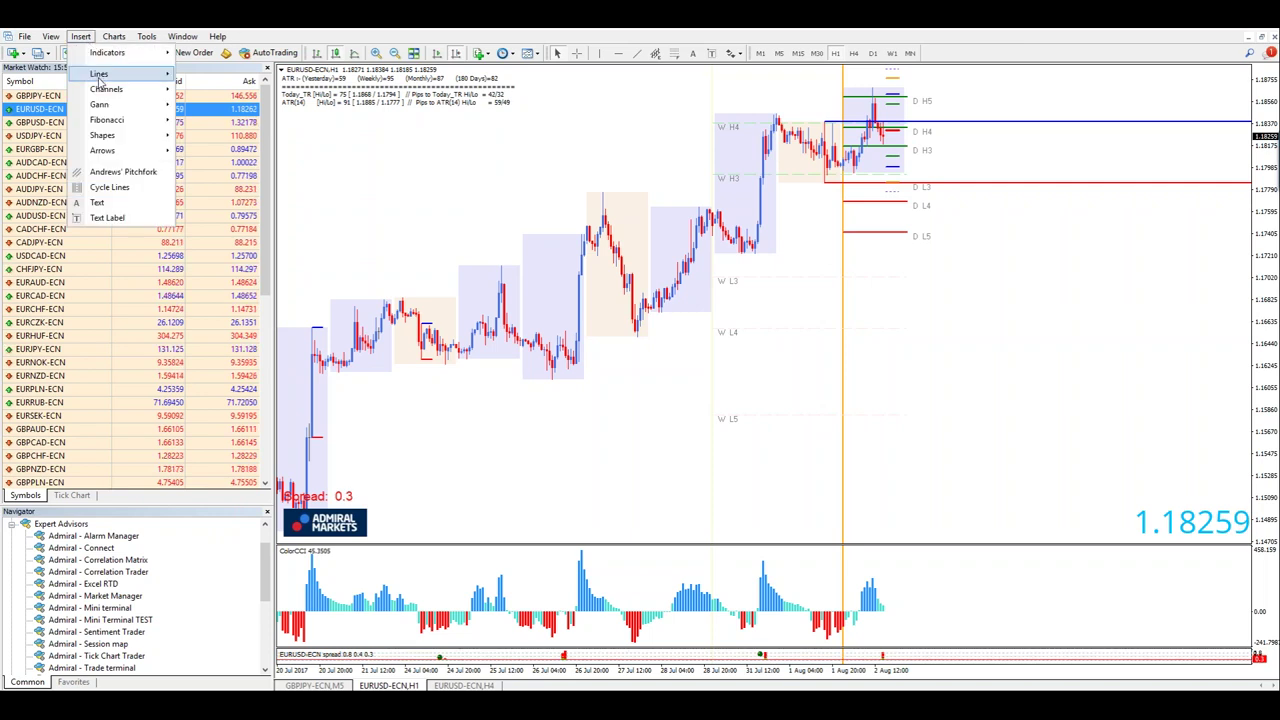
mouse_move(106, 122)
left_click(200, 121)
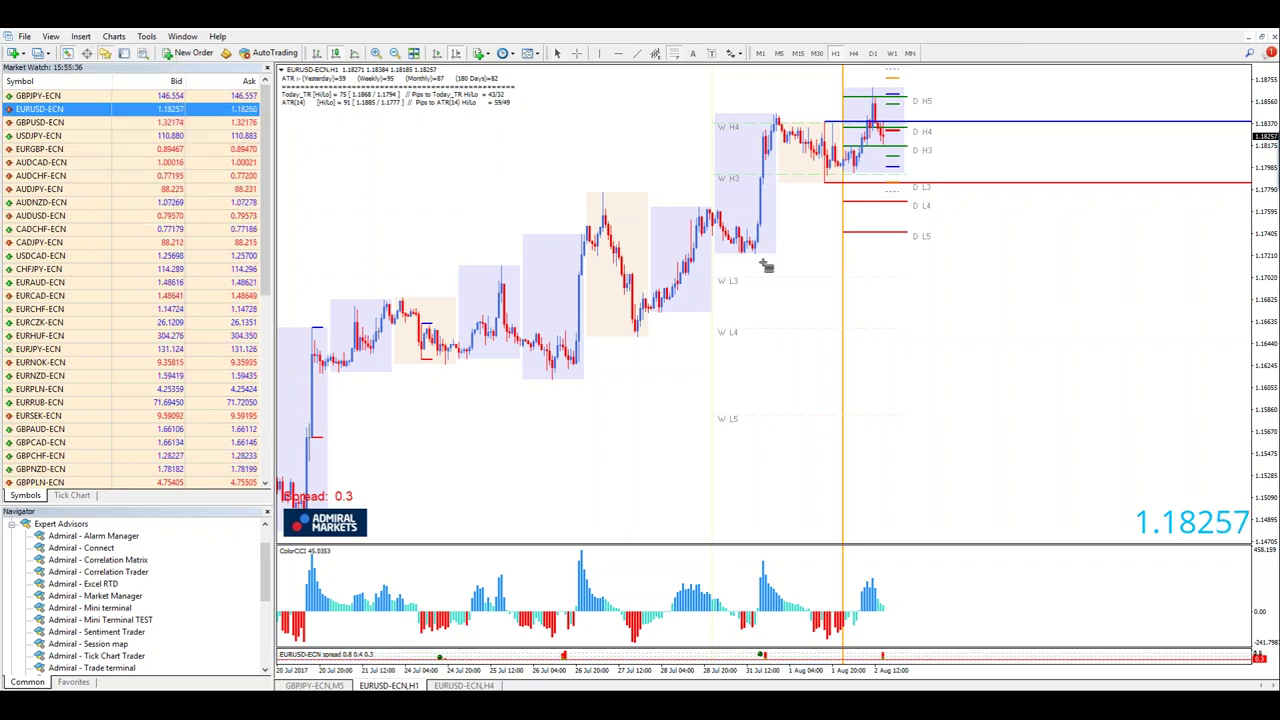
left_click_drag(760, 256, 875, 89)
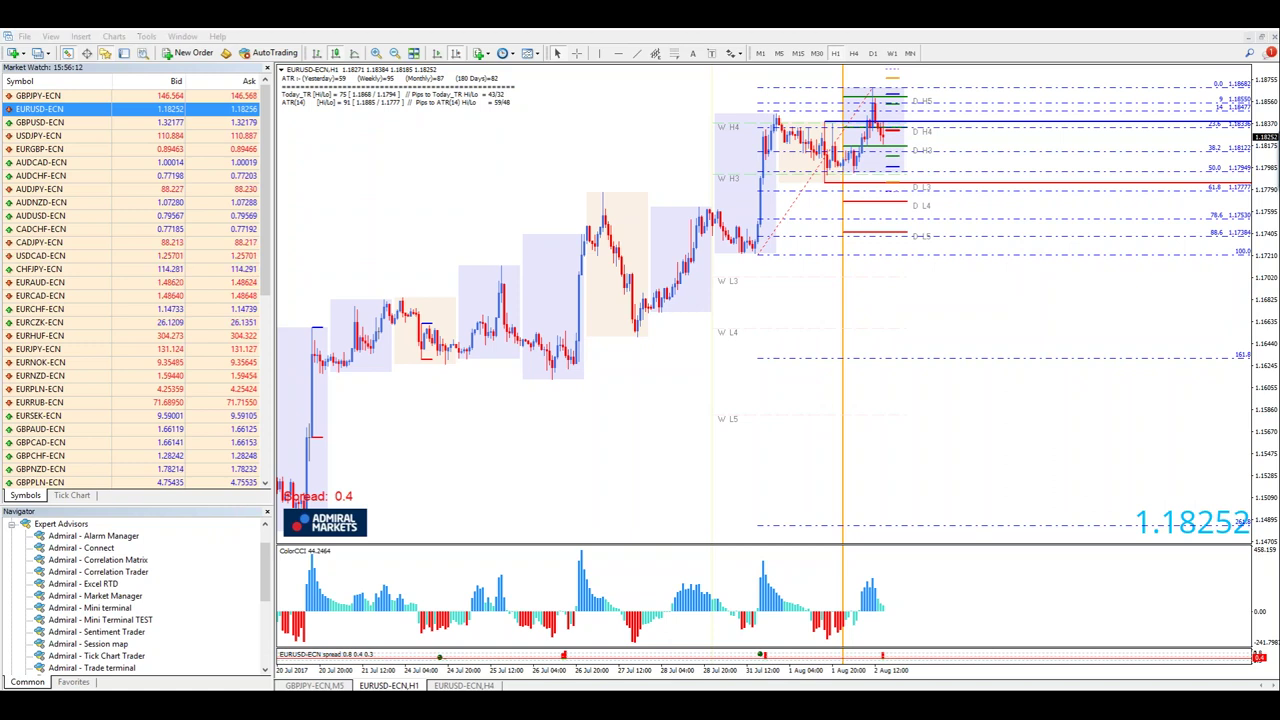
- Switch to the presentation and review the EUR/USD and GBP/JPY Trading Opportunity slides
left_click(738, 645)
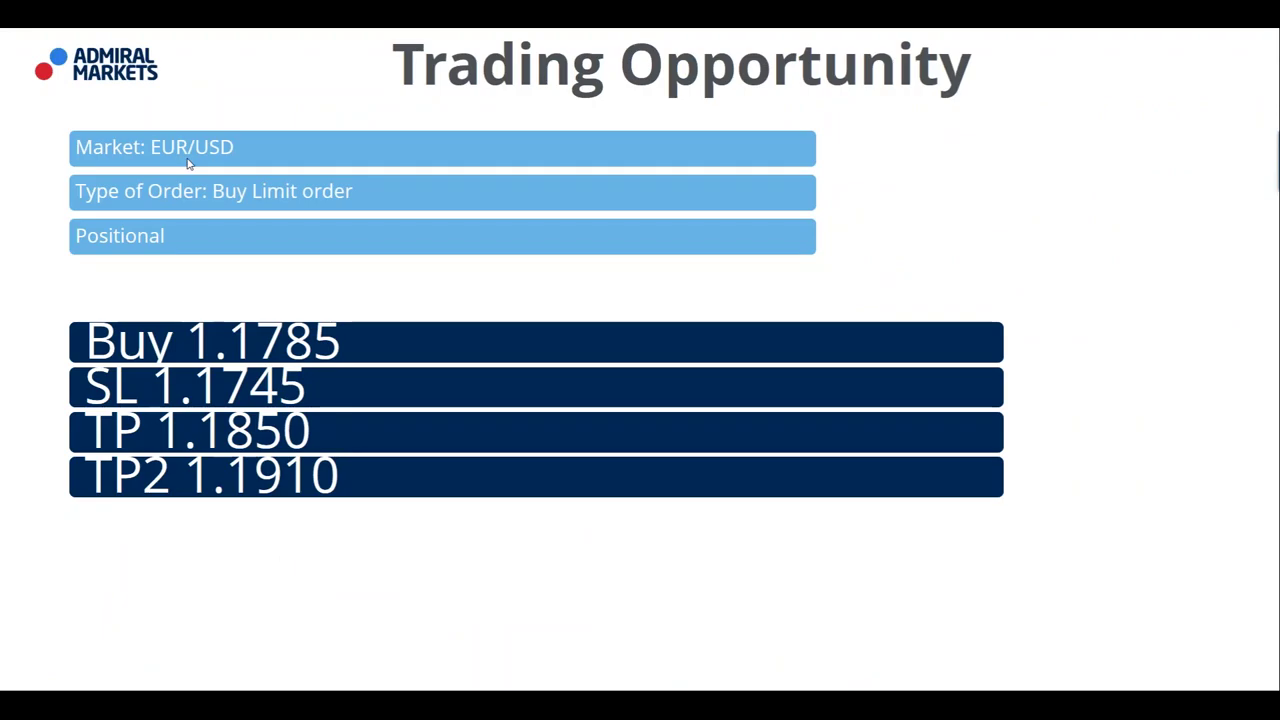
scroll(342, 344, "down", 1)
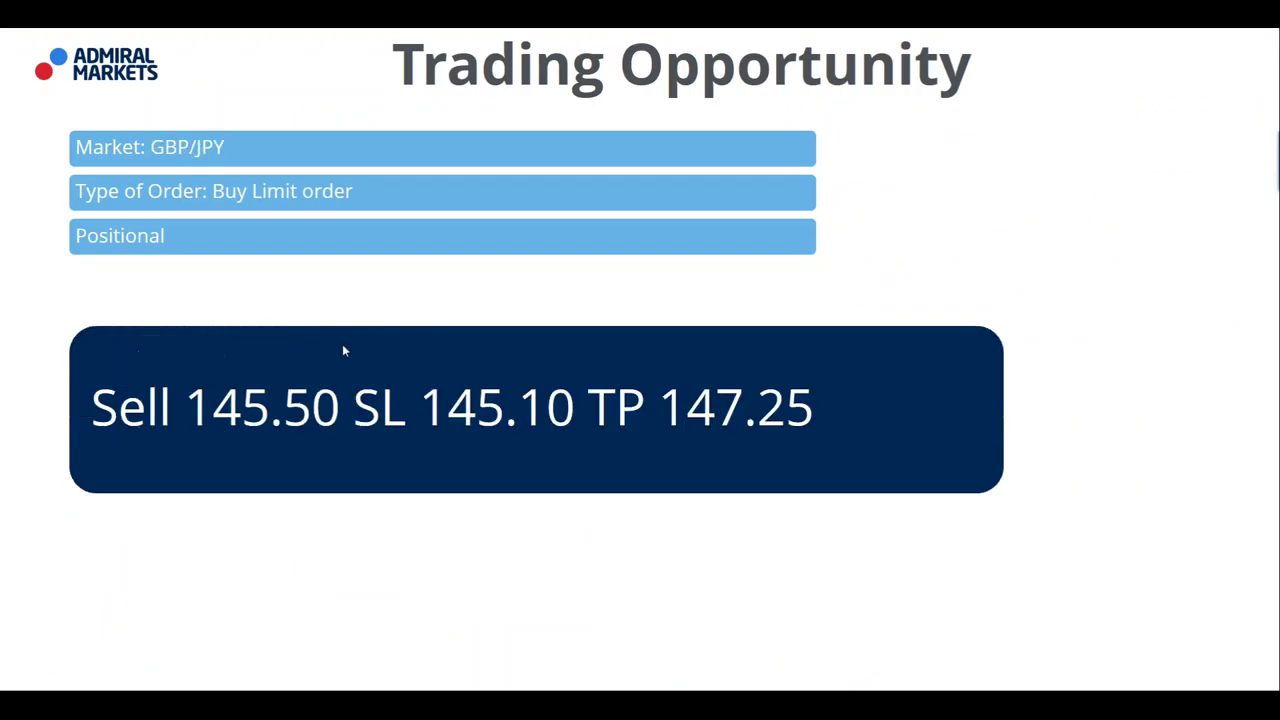
scroll(371, 357, "up", 1)
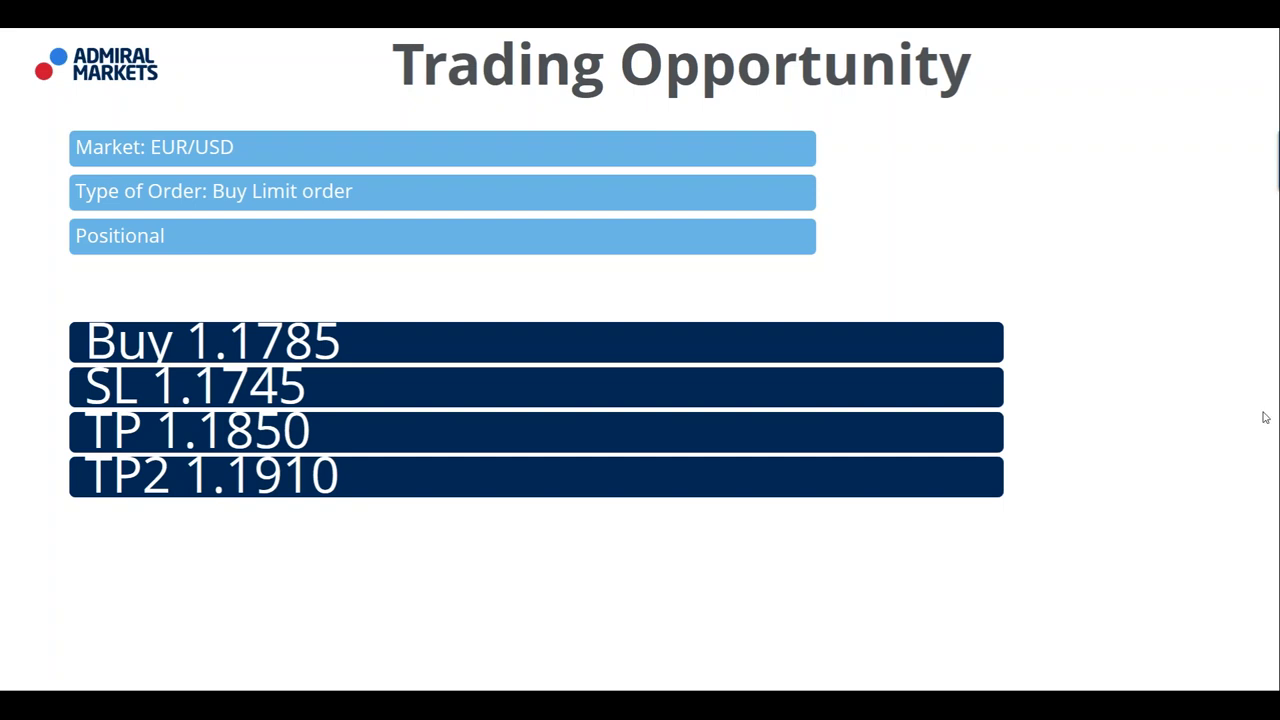
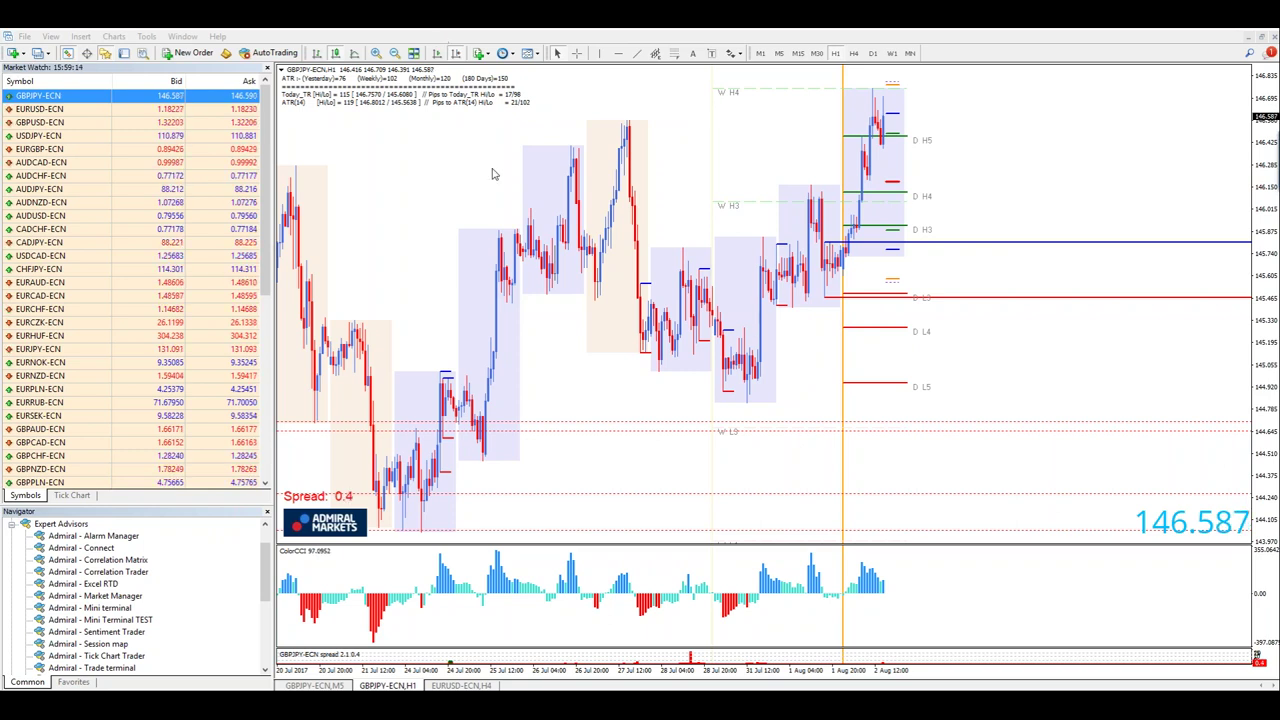
- Add a Fibonacci retracement on the GBPJPY-ECN H1 chart from the 1 August low up to the 2 August high
left_click(81, 36)
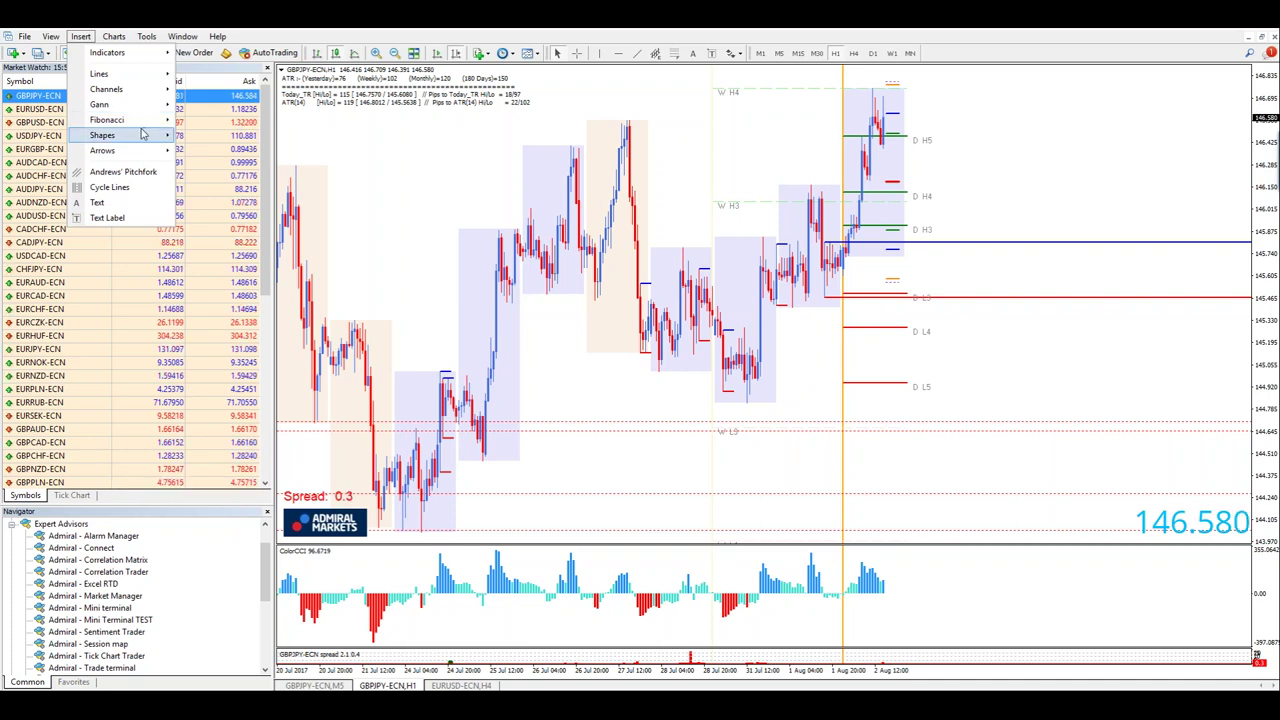
mouse_move(143, 135)
left_click(215, 121)
mouse_move(827, 298)
left_mouse_down()
mouse_move(866, 104)
mouse_move(881, 92)
left_mouse_up()
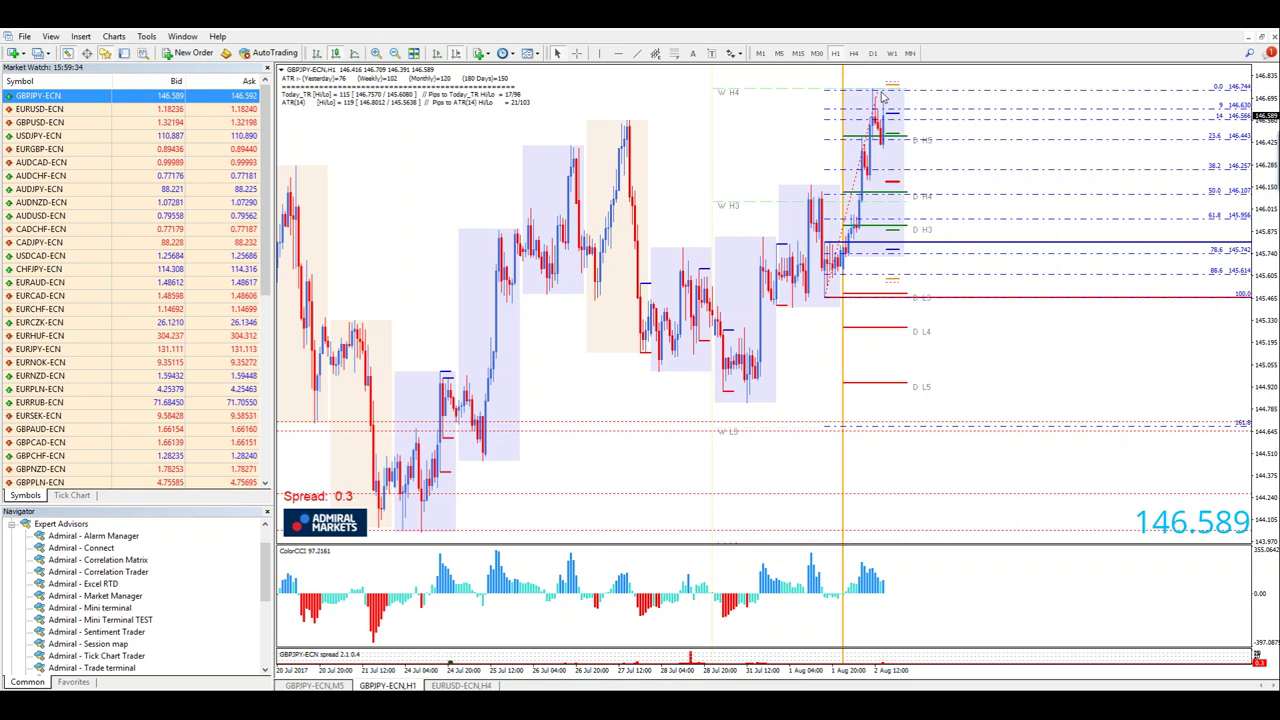
- Load GBPJPY-ECN into the H4 chart and open the input settings of its ECSCamarilla indicator
left_click(461, 685)
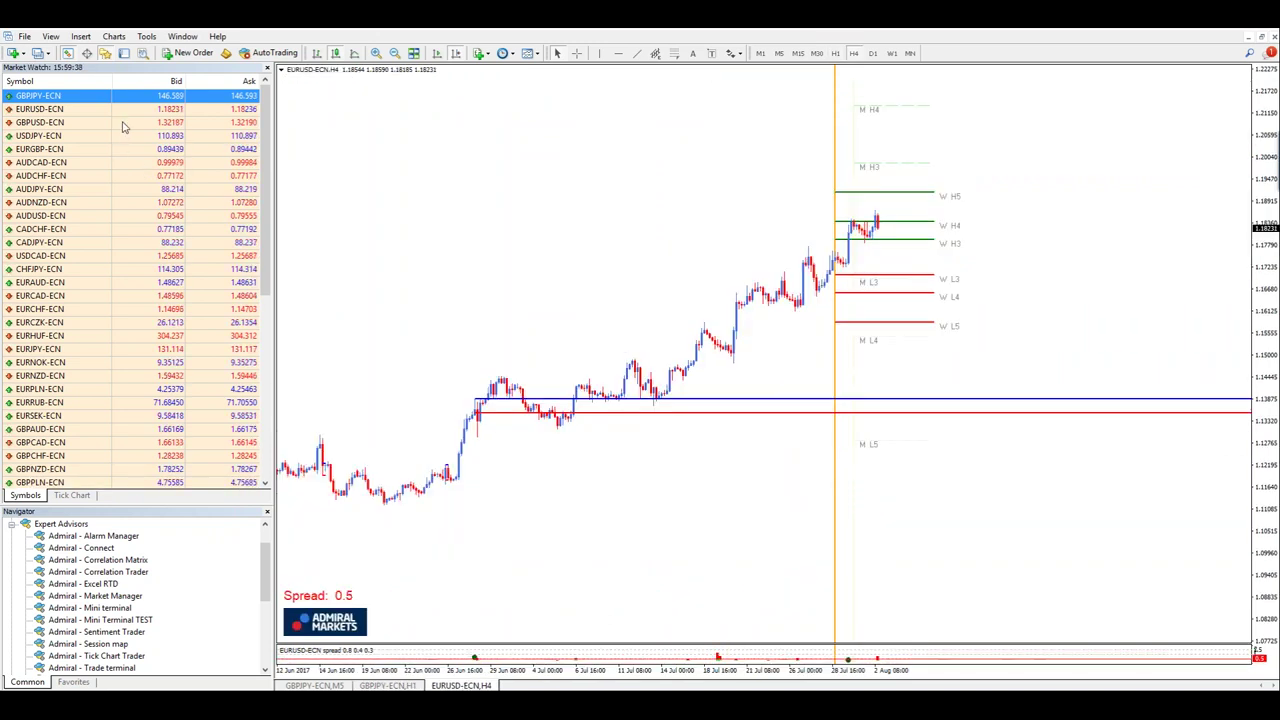
left_click_drag(170, 97, 1000, 260)
right_click(1056, 246)
left_click(1104, 324)
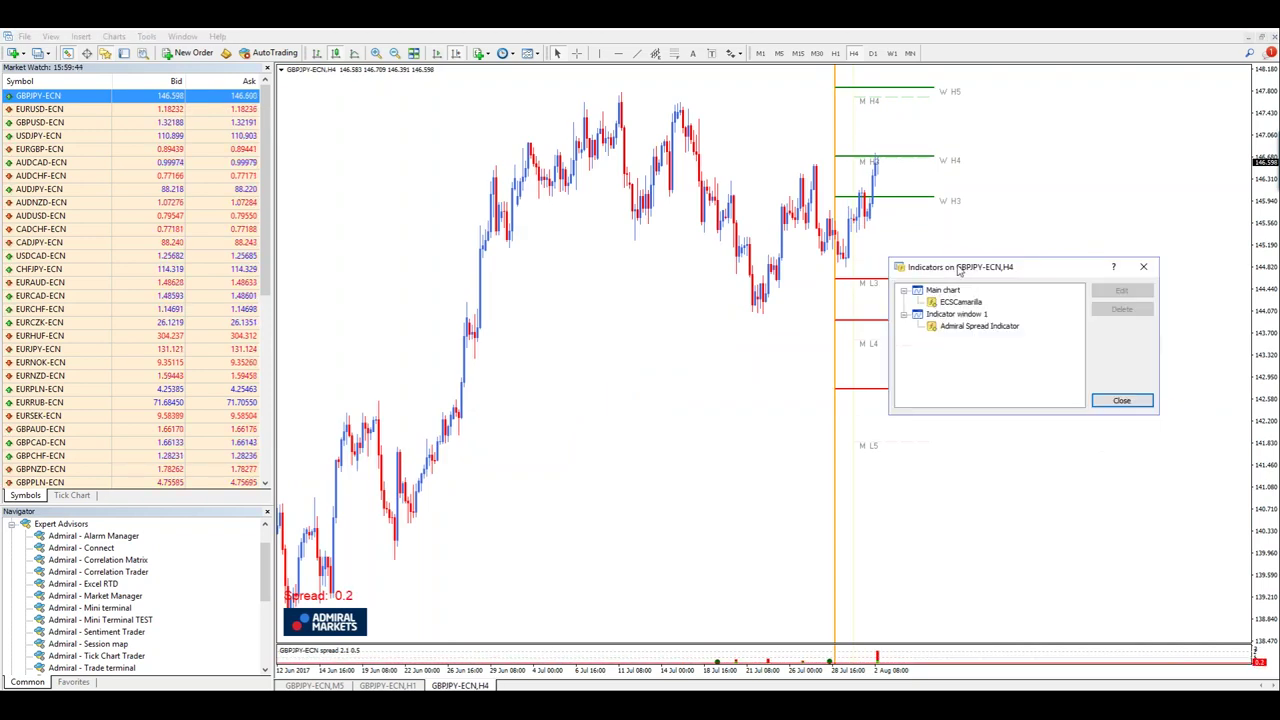
left_click(963, 302)
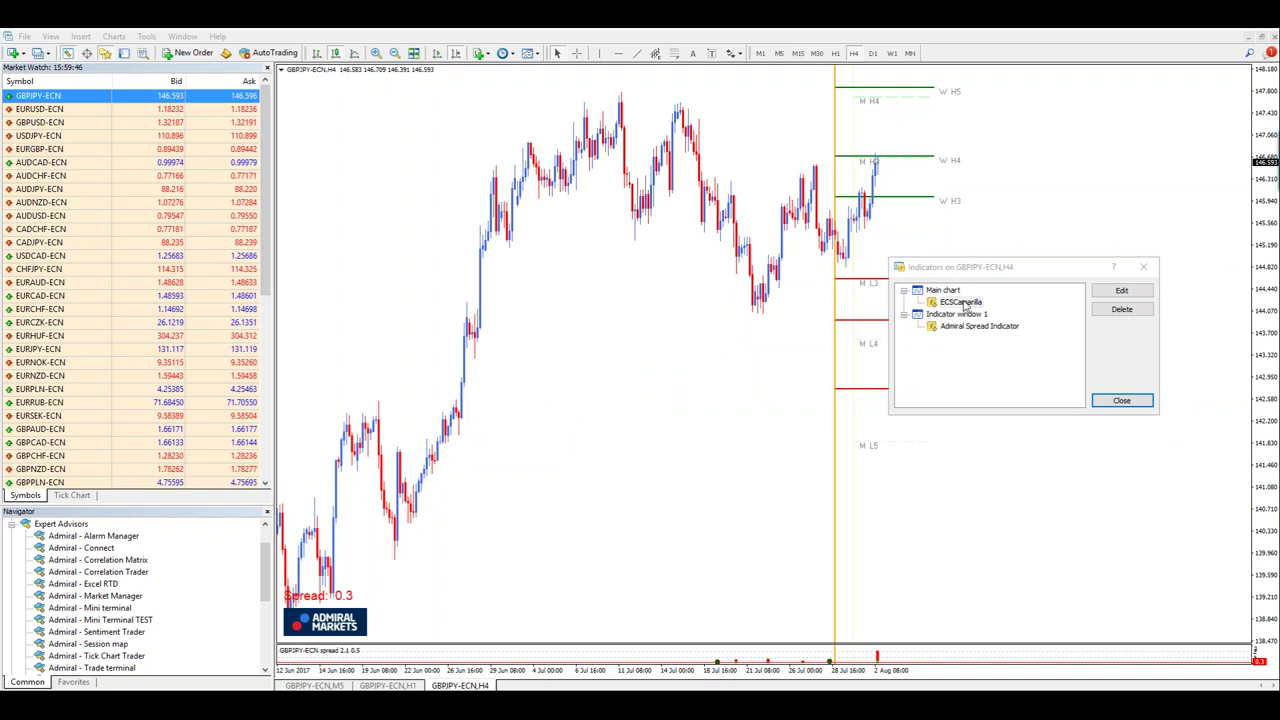
left_click(1121, 290)
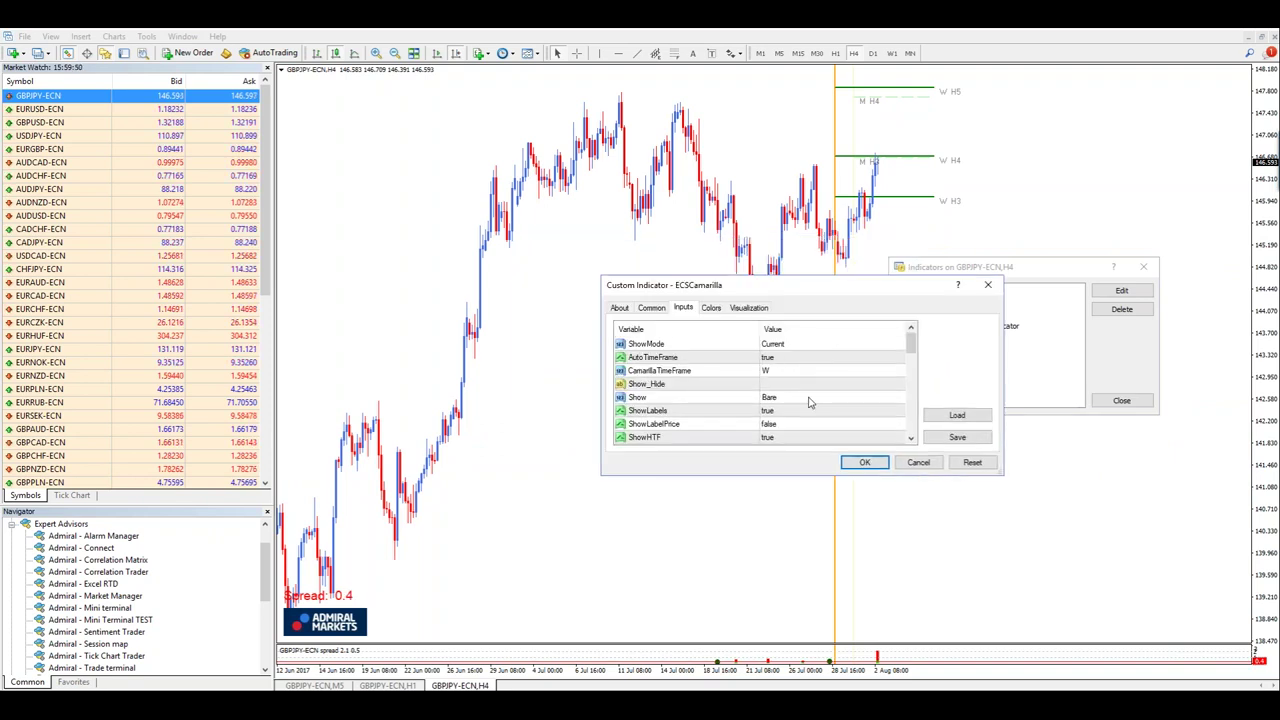
- Set the ECSCamarilla indicator's ShowTradeLabels input to true
scroll(815, 400, "down", 1)
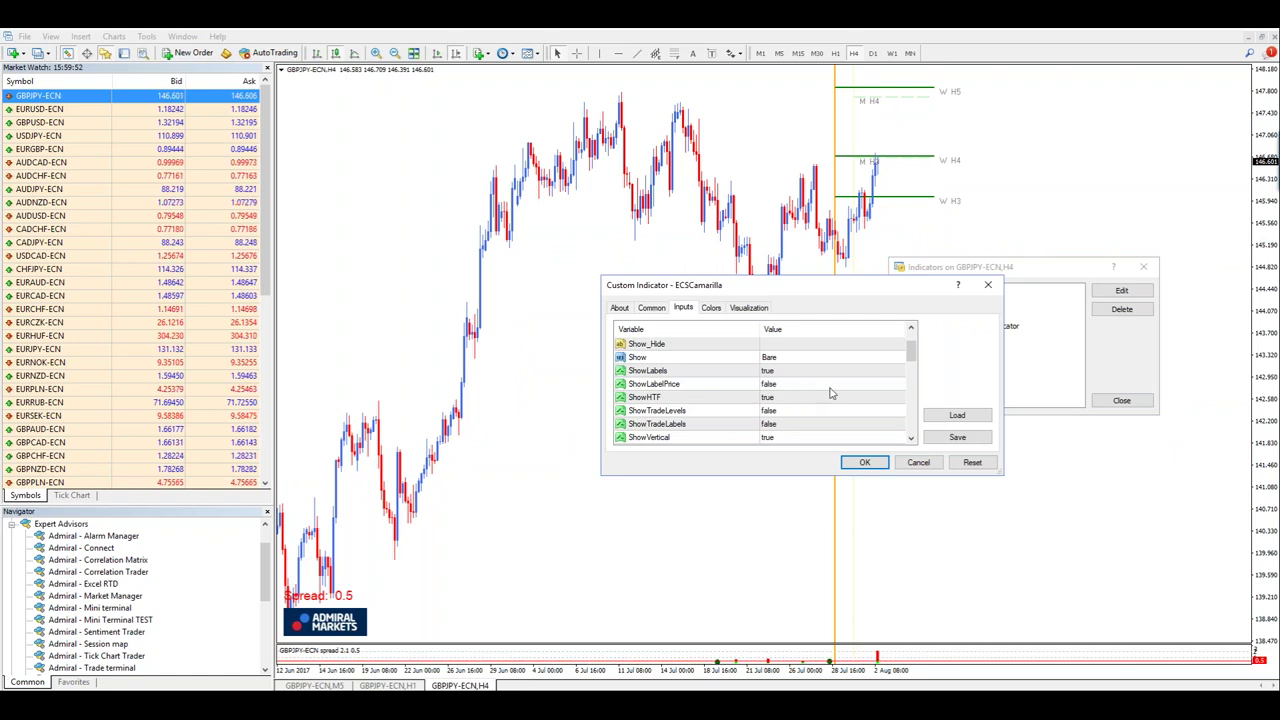
left_click(806, 425)
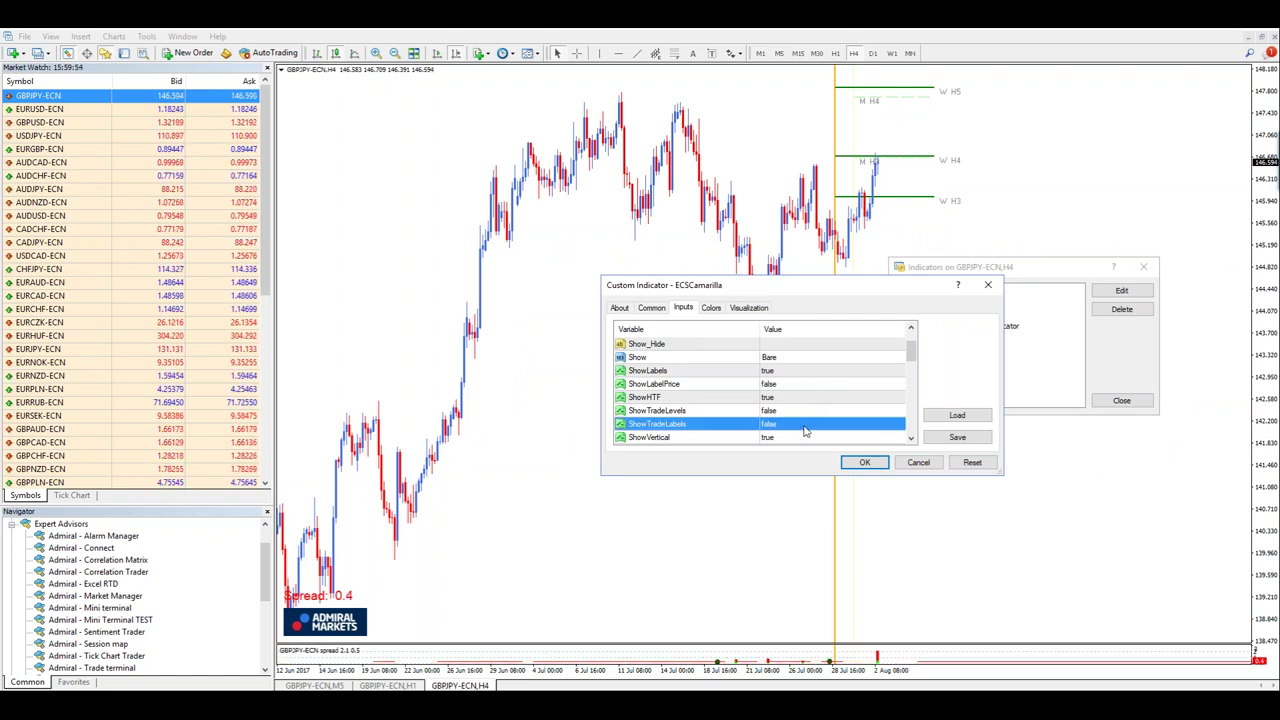
left_click(806, 425)
left_click(778, 452)
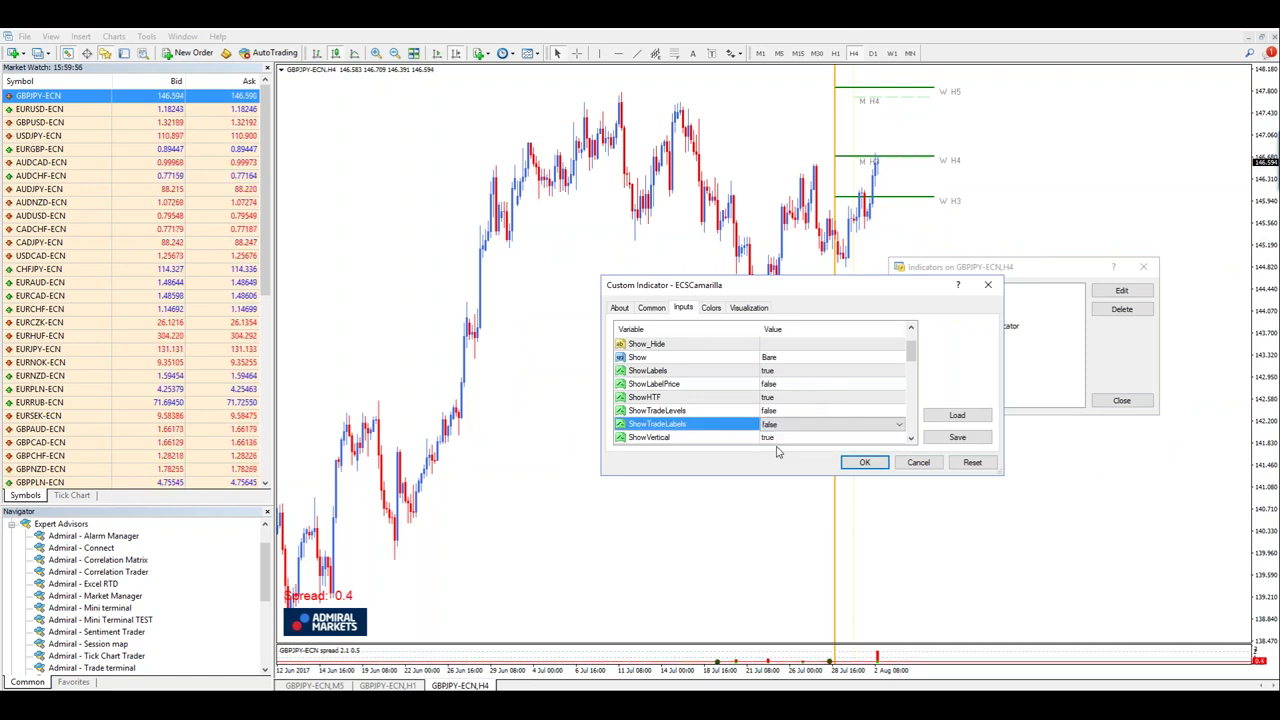
left_click(780, 425)
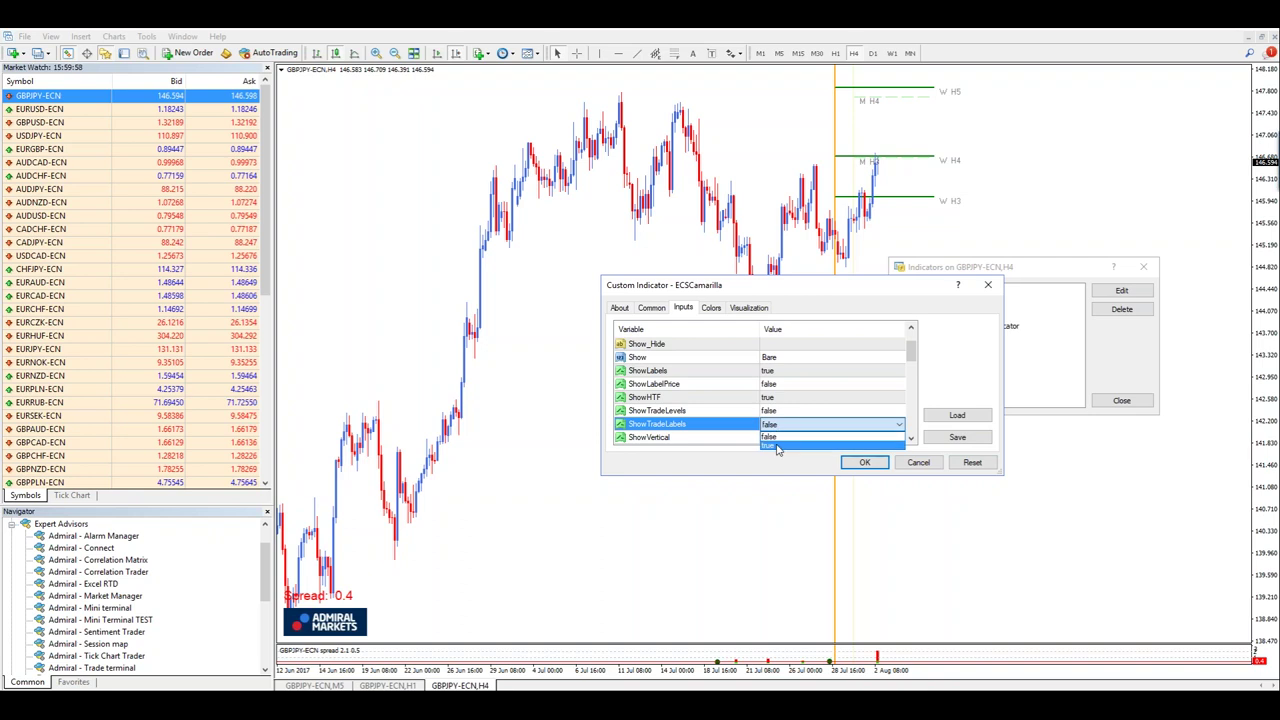
left_click(780, 450)
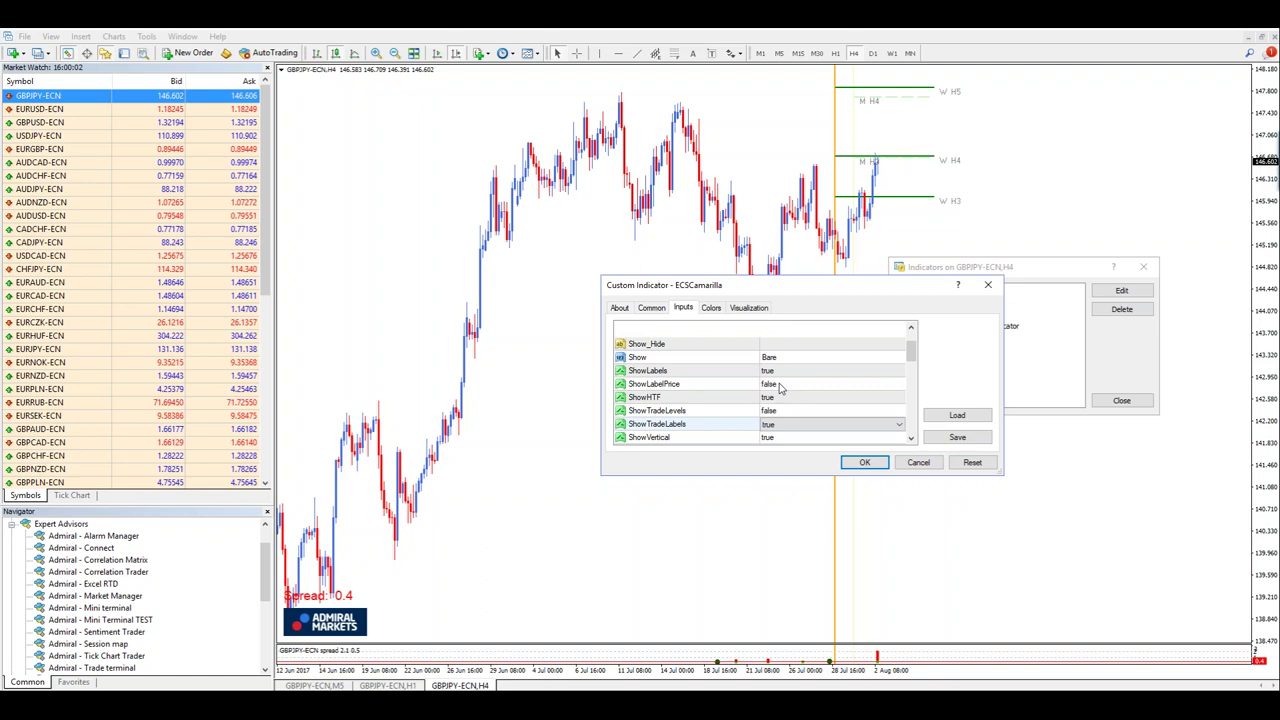
- Set ShowLabelPrice to true, apply the ECSCamarilla settings and close the indicator list
left_click(780, 386)
left_click(781, 397)
left_click(780, 386)
left_click(780, 397)
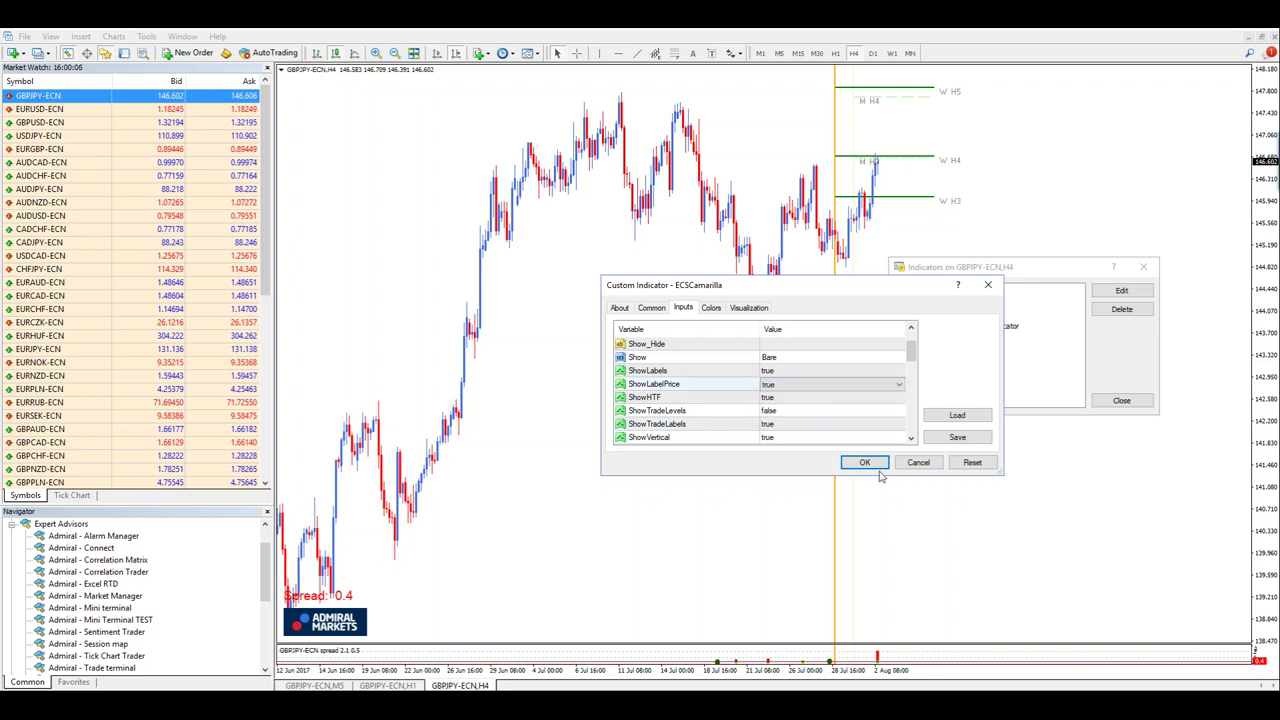
left_click(874, 466)
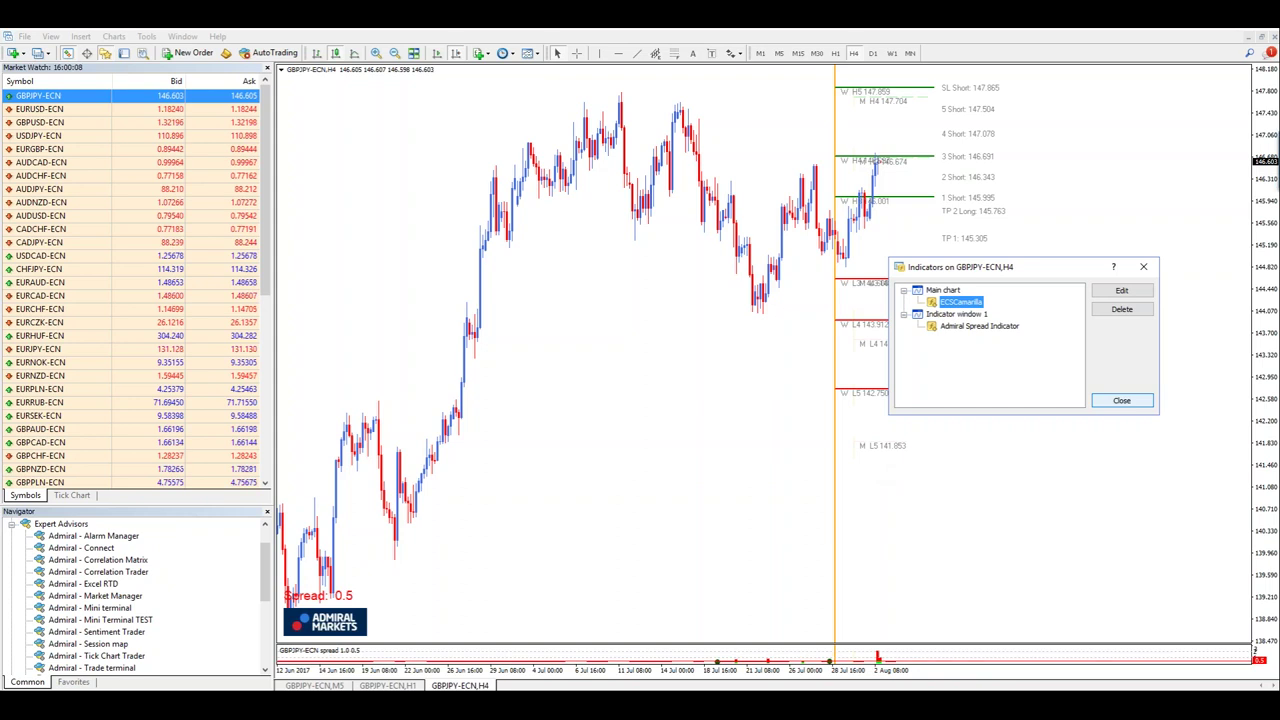
left_click(1120, 401)
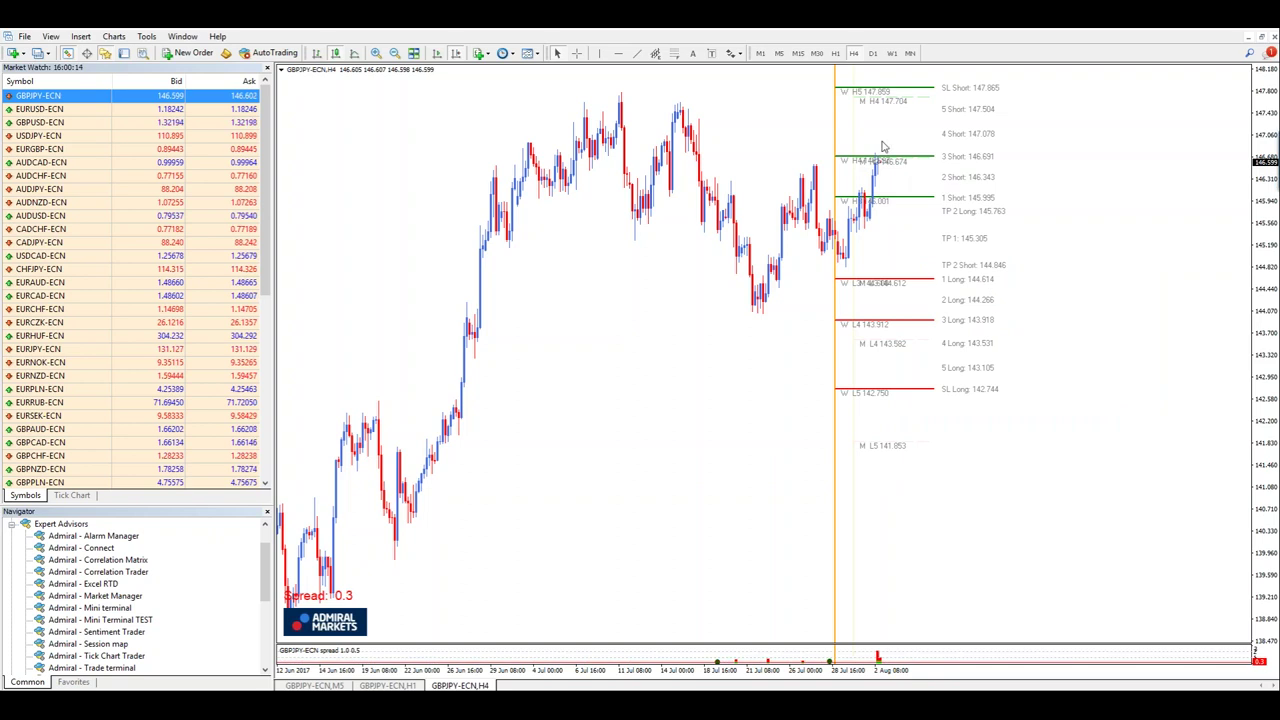
- Measure the distance from the current price down to the 2 Short level on the GBPJPY-ECN H4 chart
key("plus")
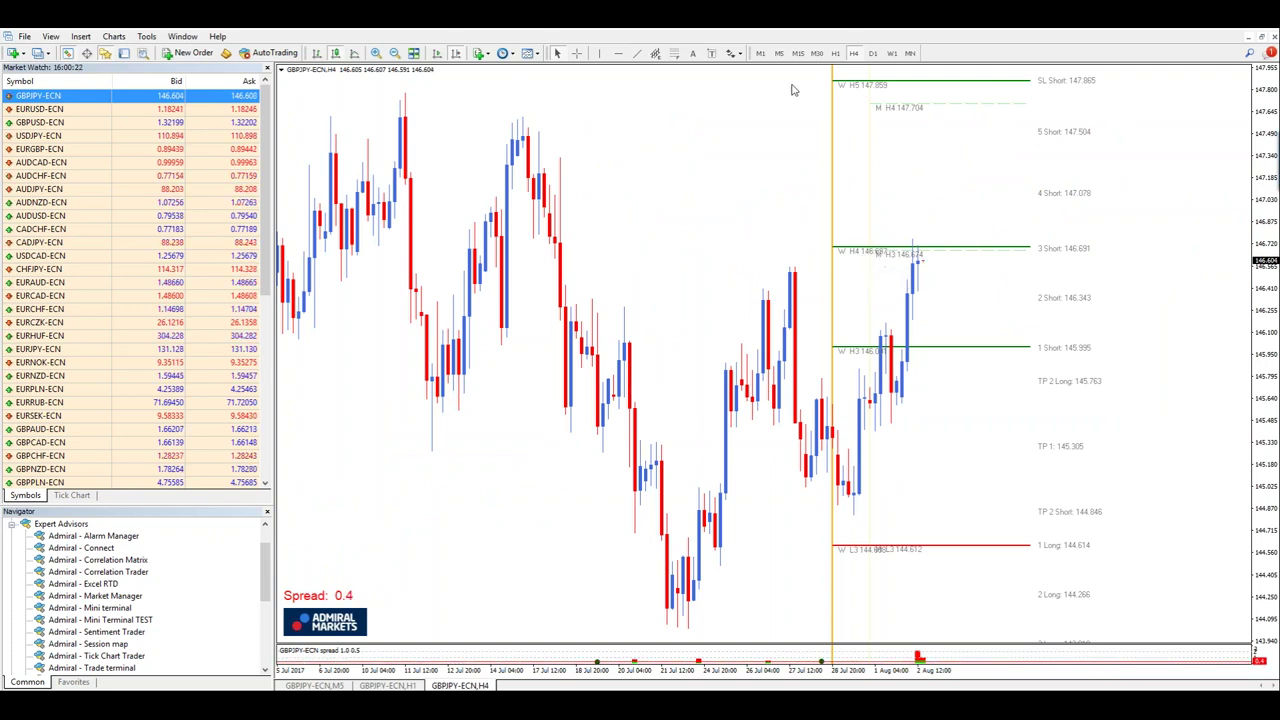
middle_click(908, 276)
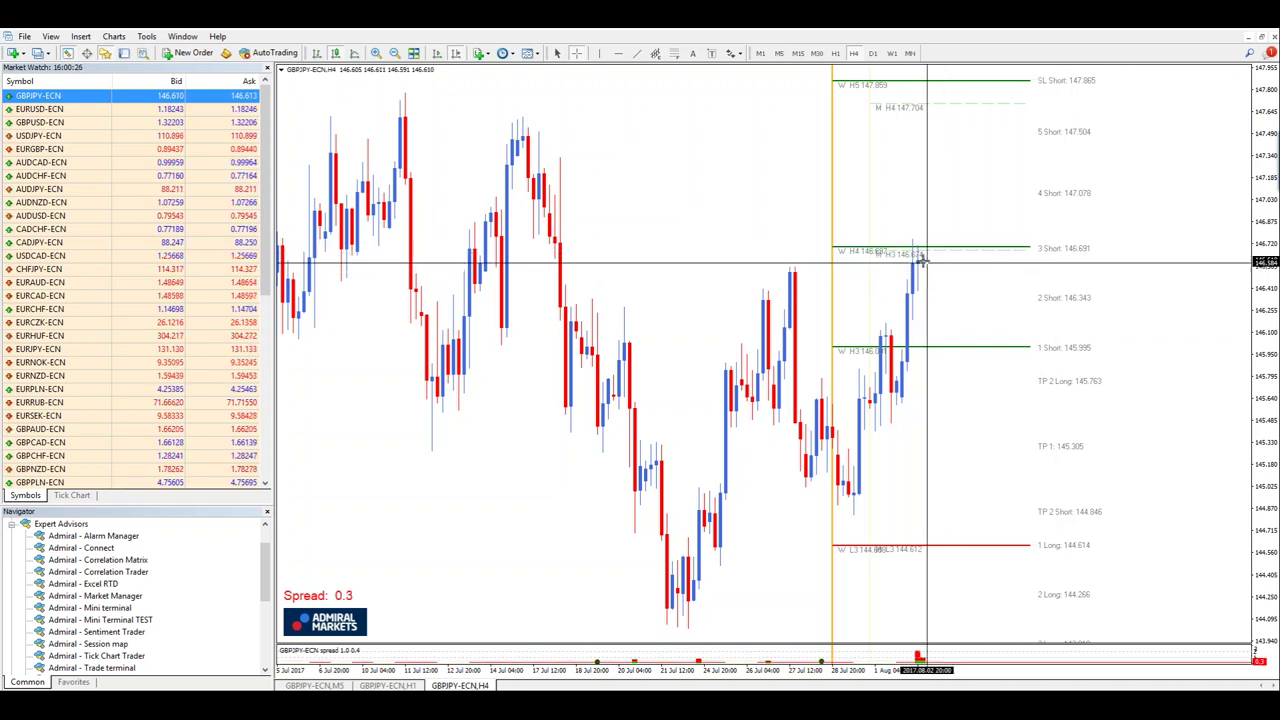
left_click_drag(920, 256, 920, 297)
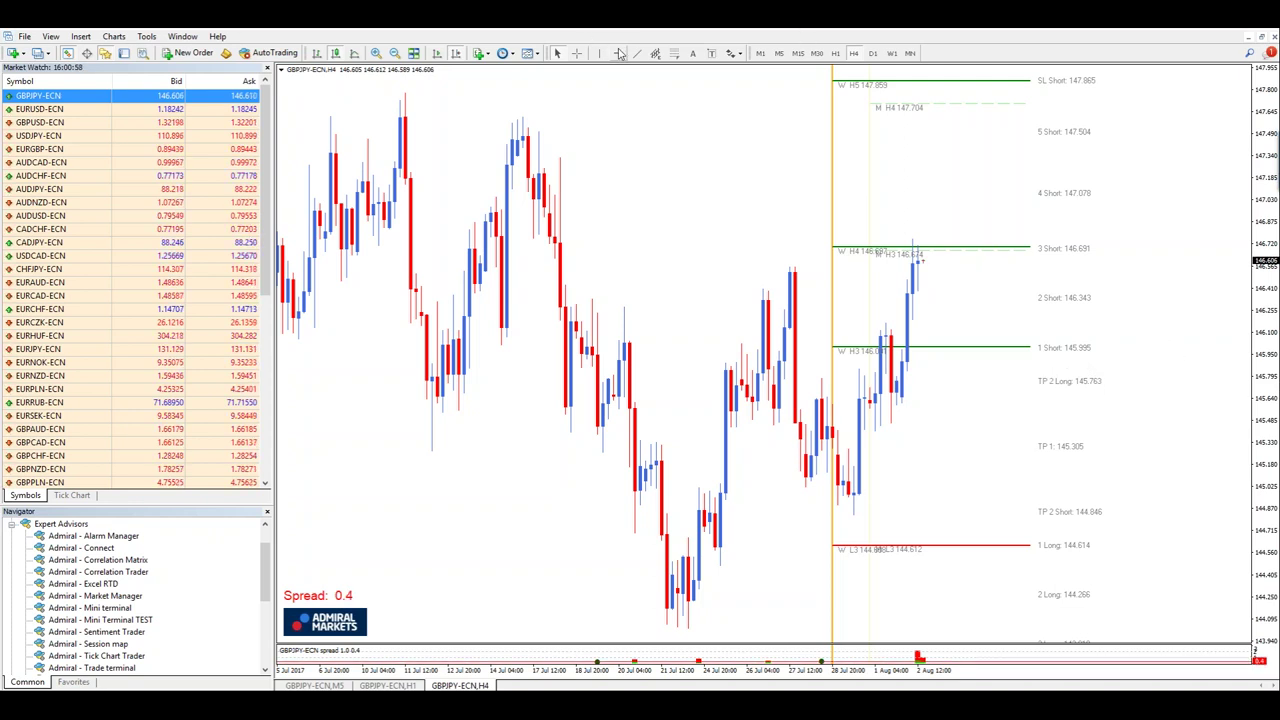
- Place a horizontal line at the TP 2 Long level on the GBPJPY-ECN H4 chart, at about 145.766
left_click(1126, 382)
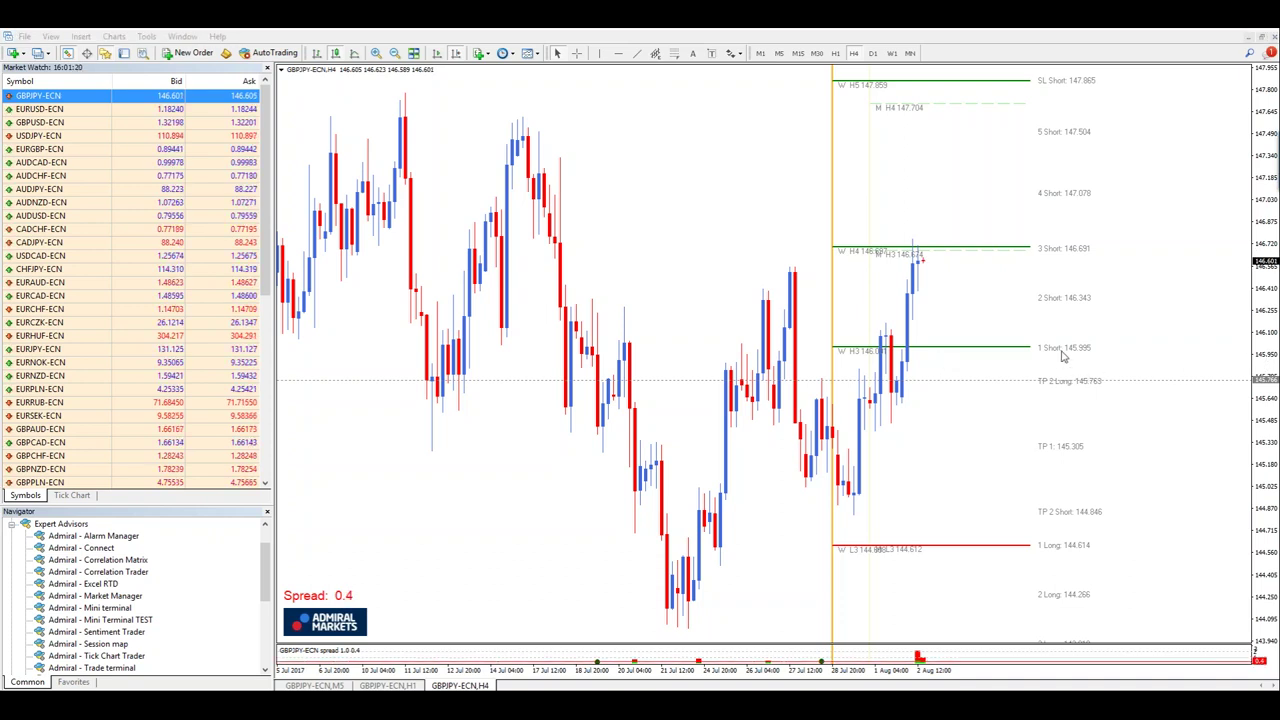
left_click(991, 305)
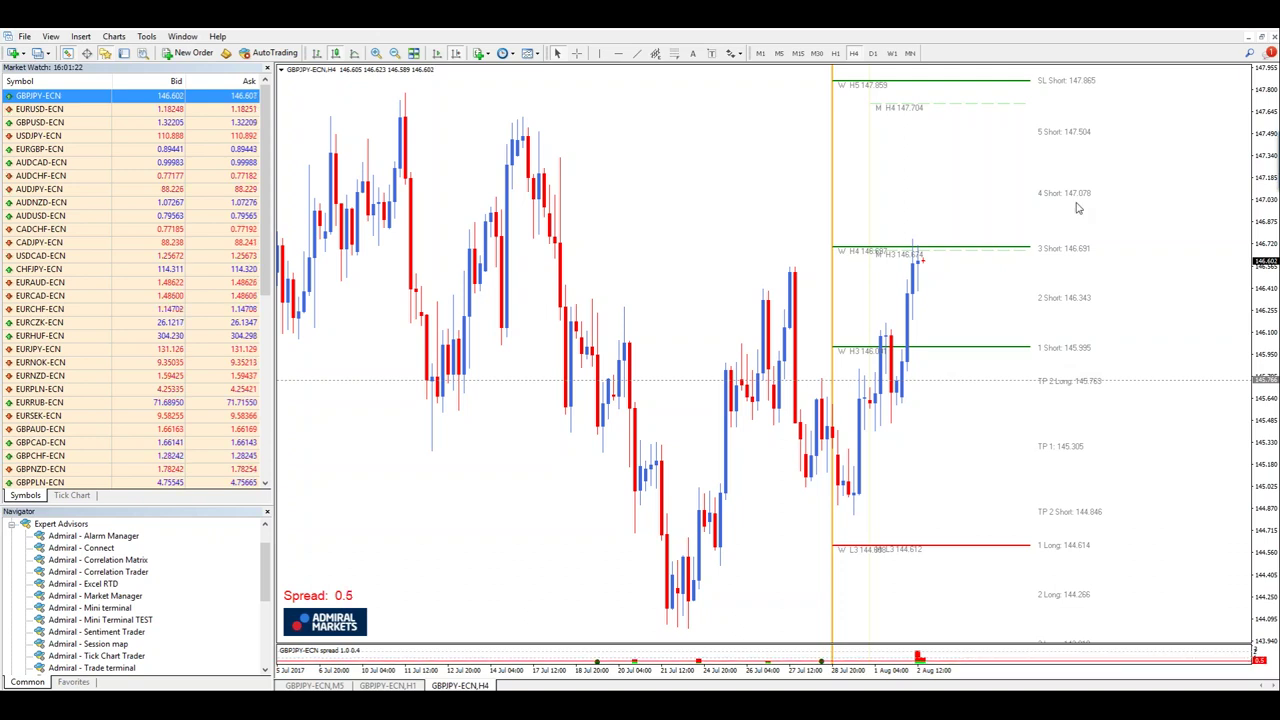
scroll(1096, 447, "up", 5)
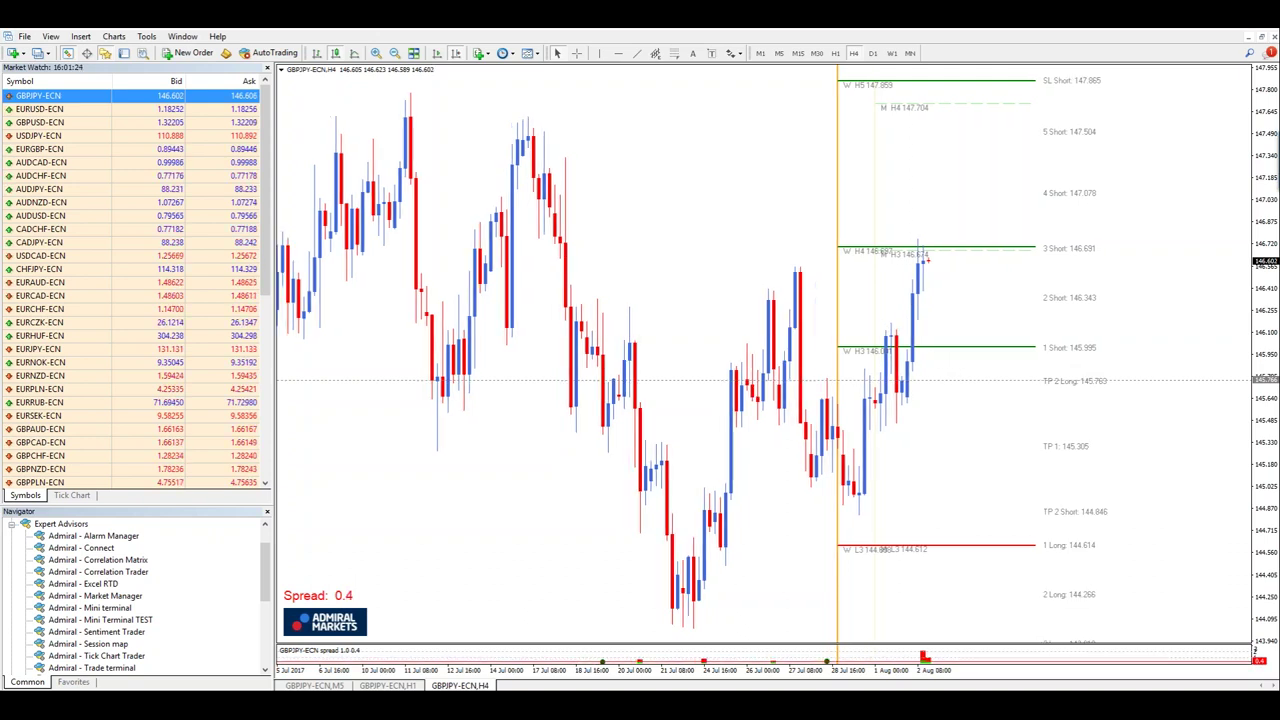
- Measure the early-August pullback and the distance from the 3 Short level down toward the 2 Short level on the GBPJPY-ECN H4 chart
scroll(1094, 447, "down", 1)
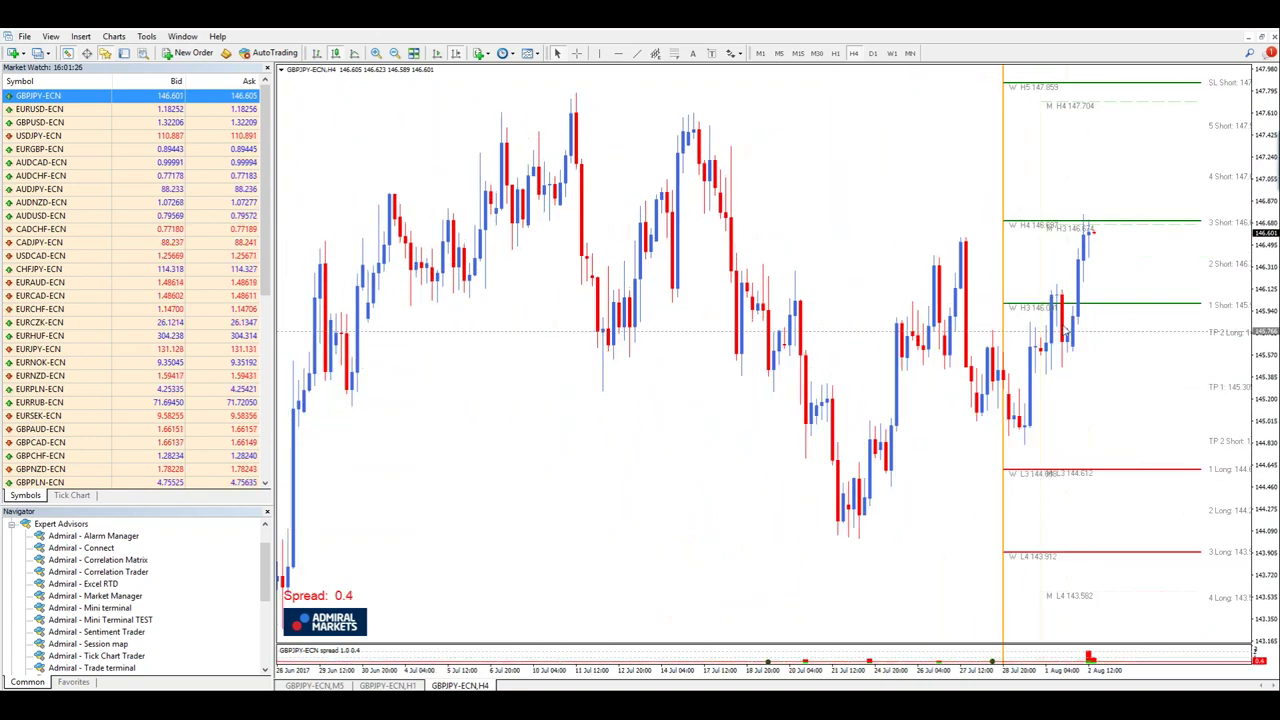
left_click(576, 53)
left_click_drag(1065, 297, 1063, 368)
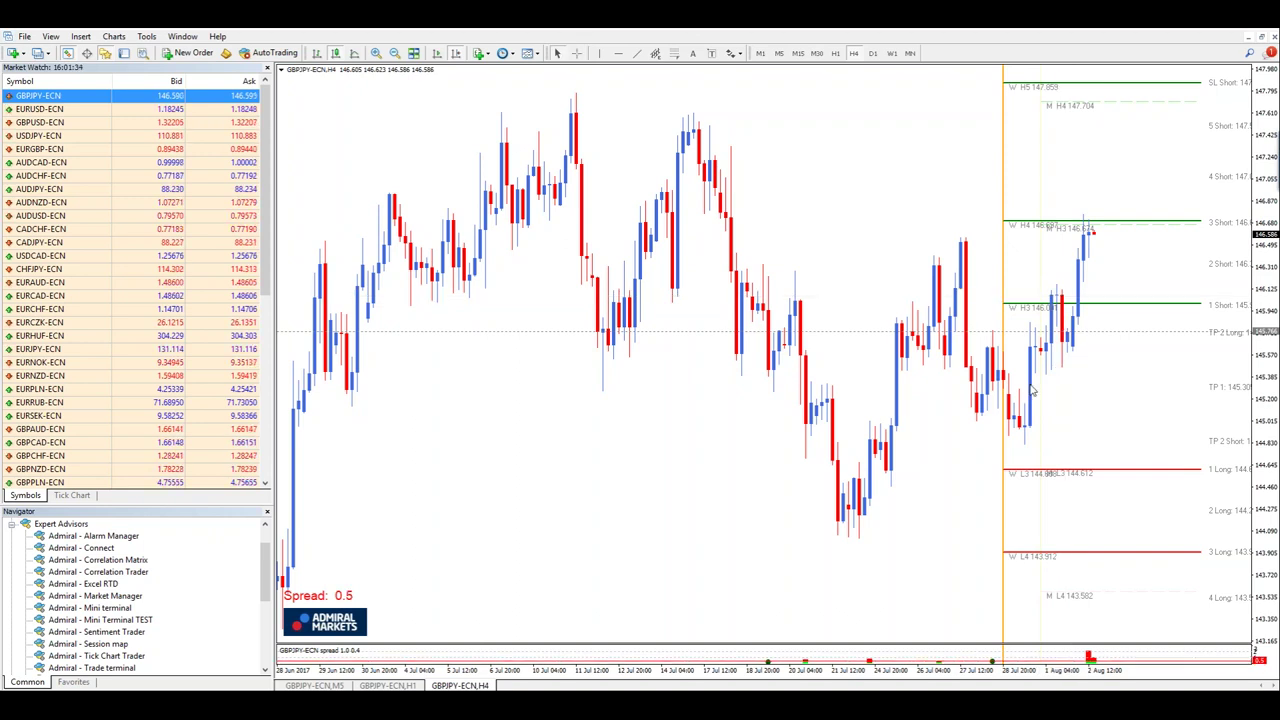
left_click_drag(1117, 400, 971, 377)
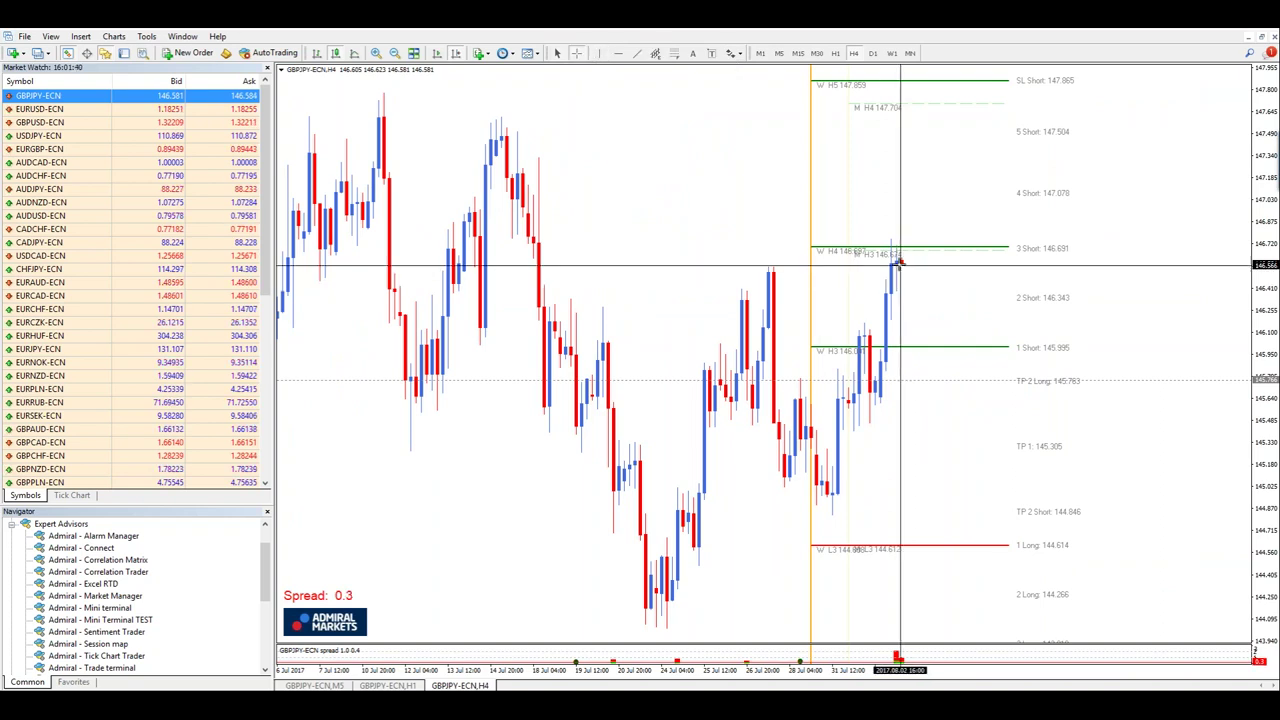
left_click_drag(899, 247, 899, 291)
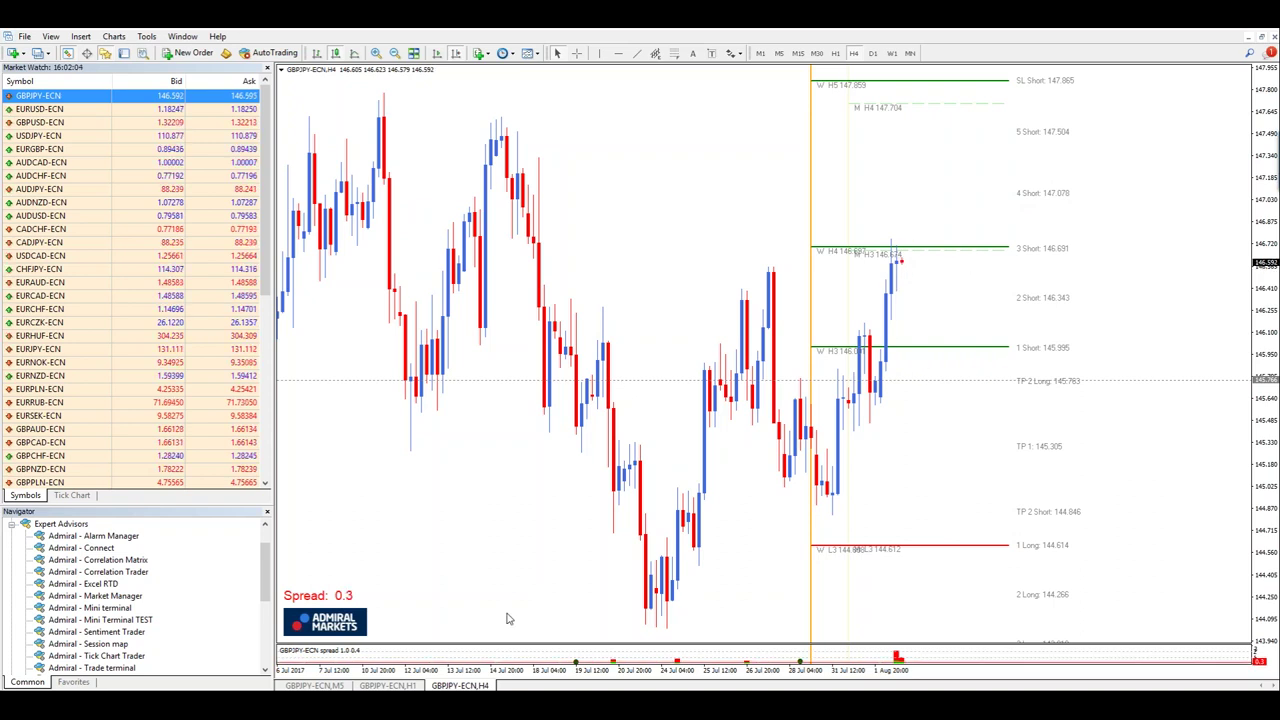
- Draw a descending trendline on the GBPJPY-ECN H1 chart from the 27 July high through the 1 August high, extended beyond the current price
left_click(388, 685)
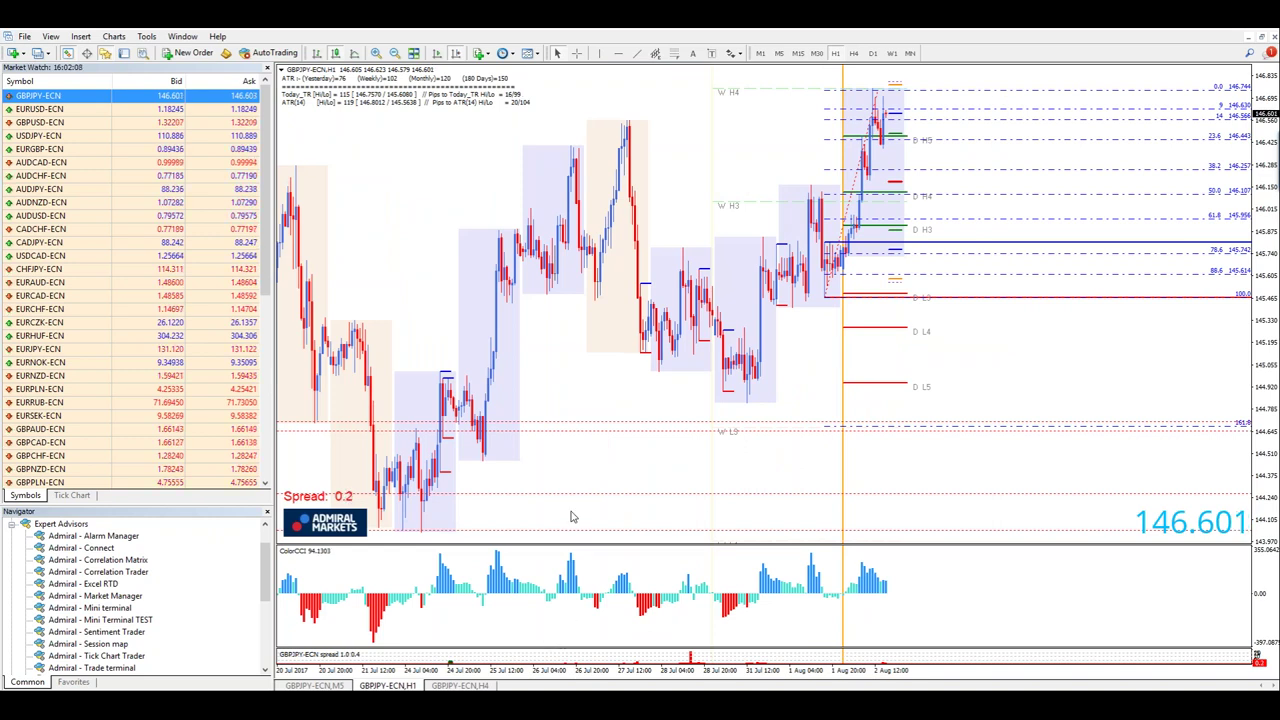
left_click(460, 685)
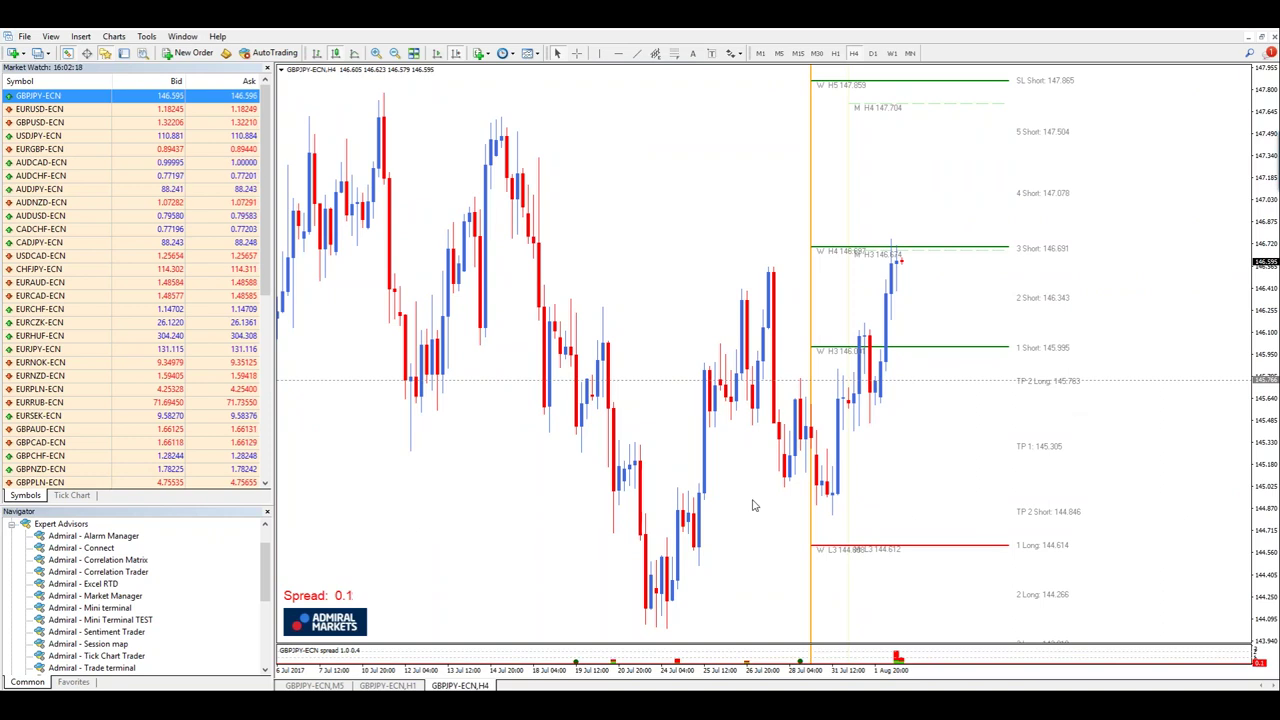
left_click(388, 685)
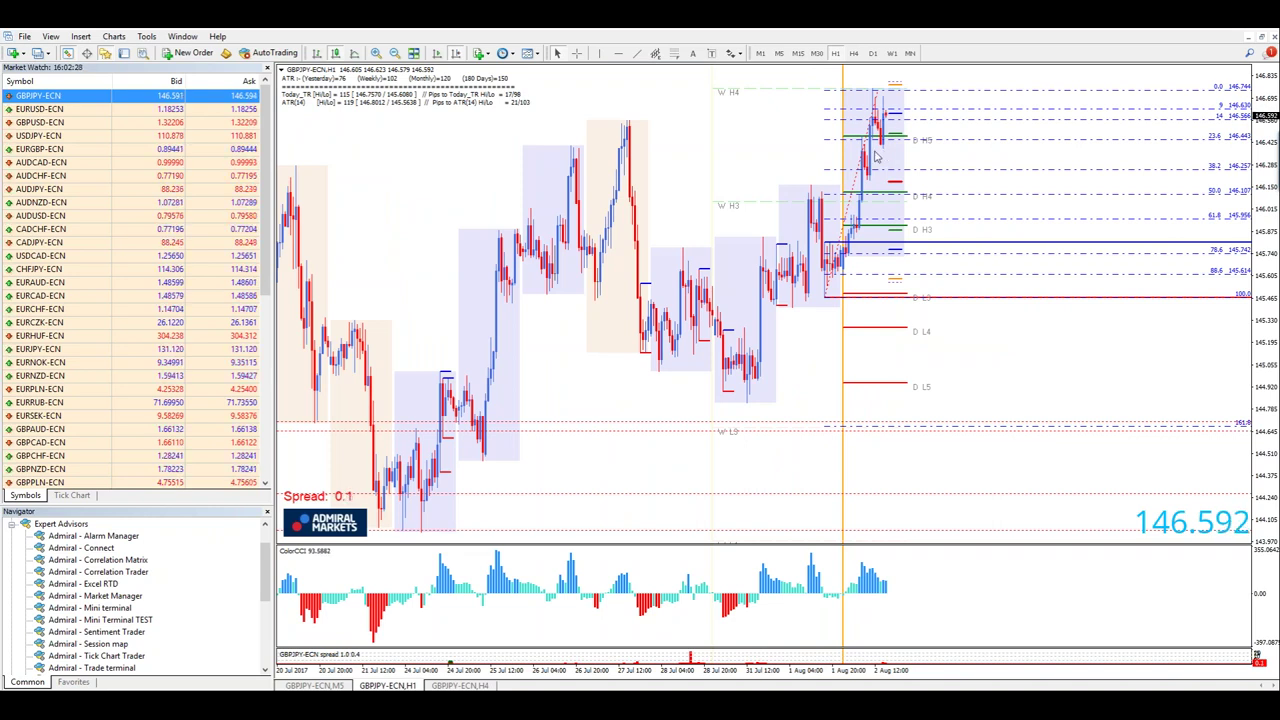
left_click(640, 55)
left_click_drag(628, 122, 1072, 273)
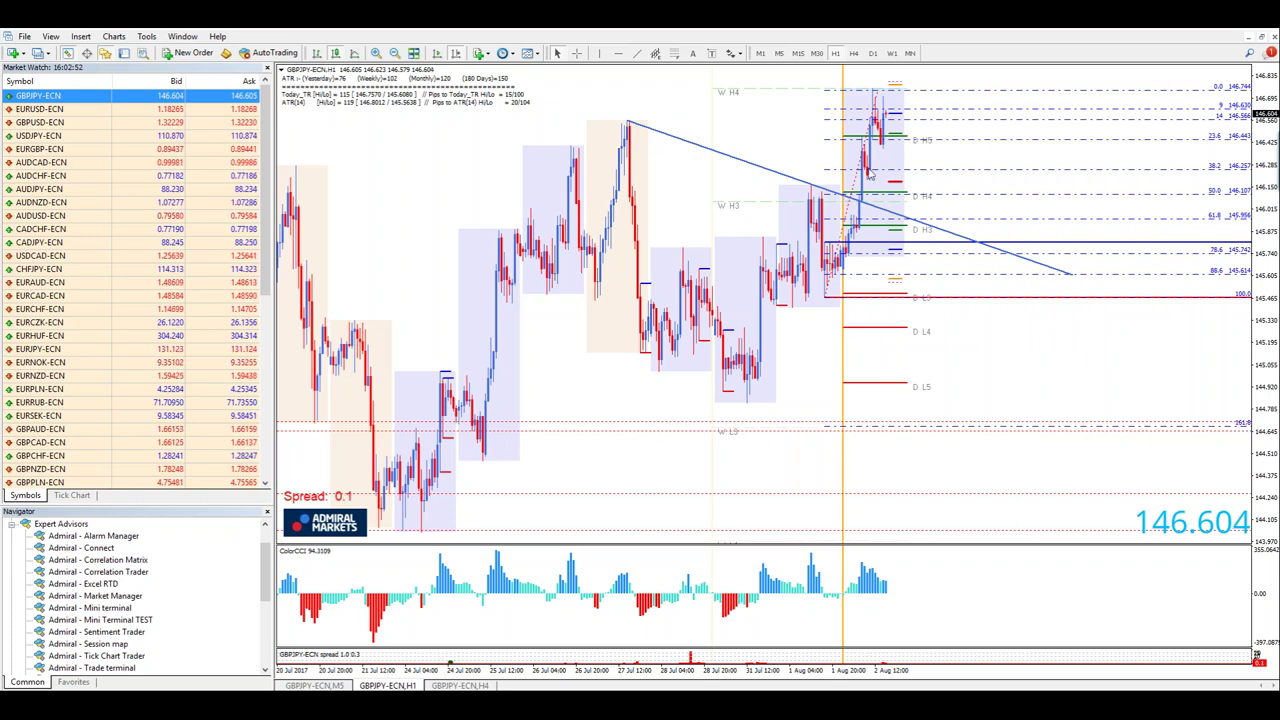
- Place a horizontal line at the 61.8 Fibonacci level on the GBPJPY-ECN H1 chart, at about 145.950
left_click_drag(872, 170, 1232, 362)
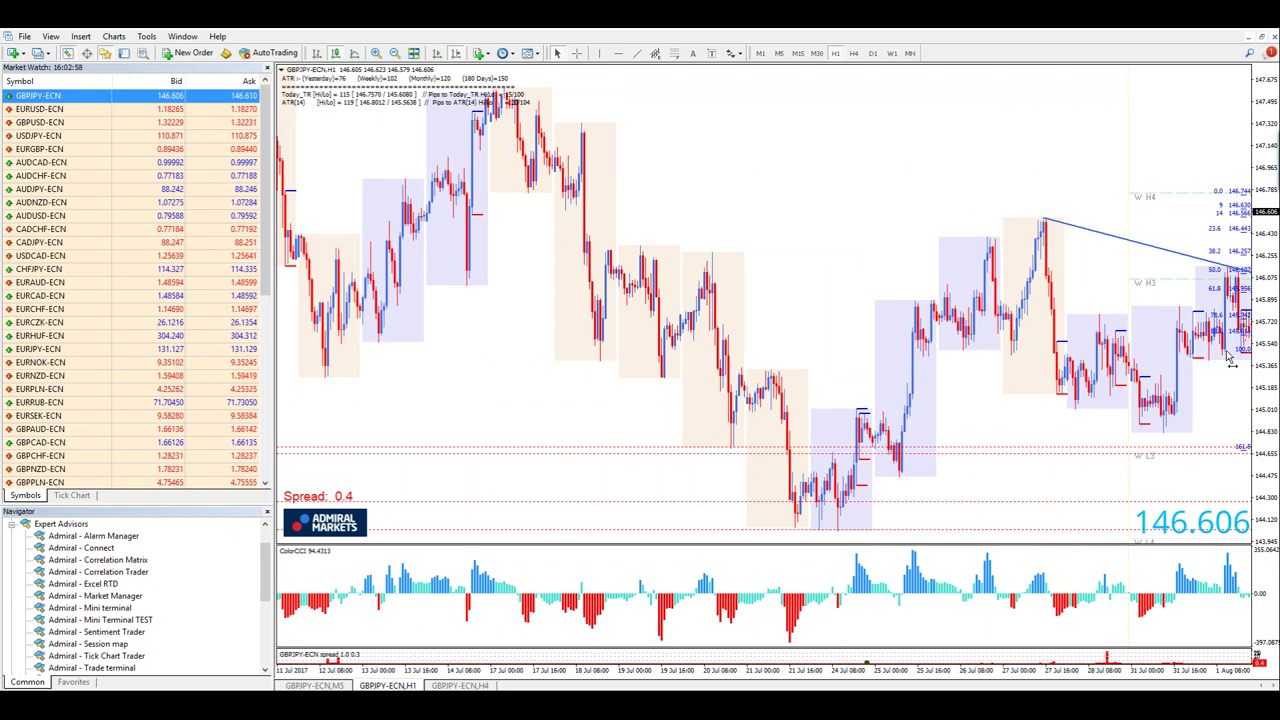
scroll(1220, 360, "down", 3)
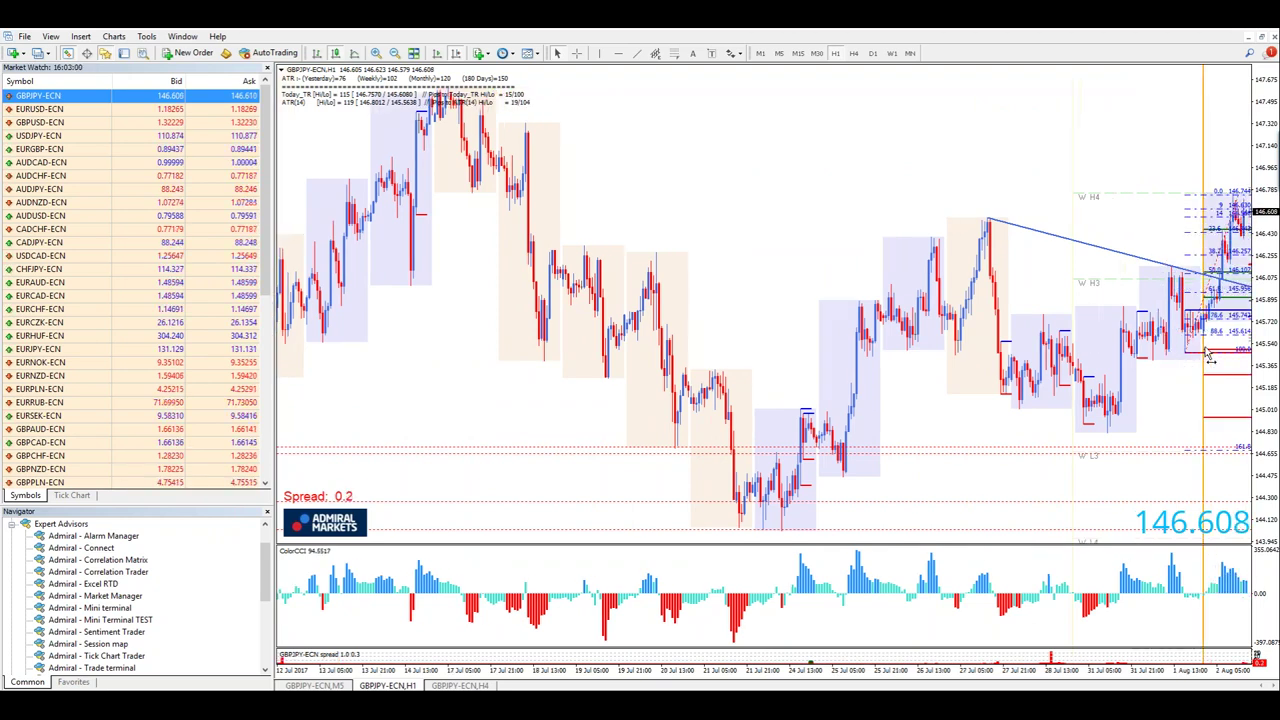
scroll(1210, 358, "down", 10)
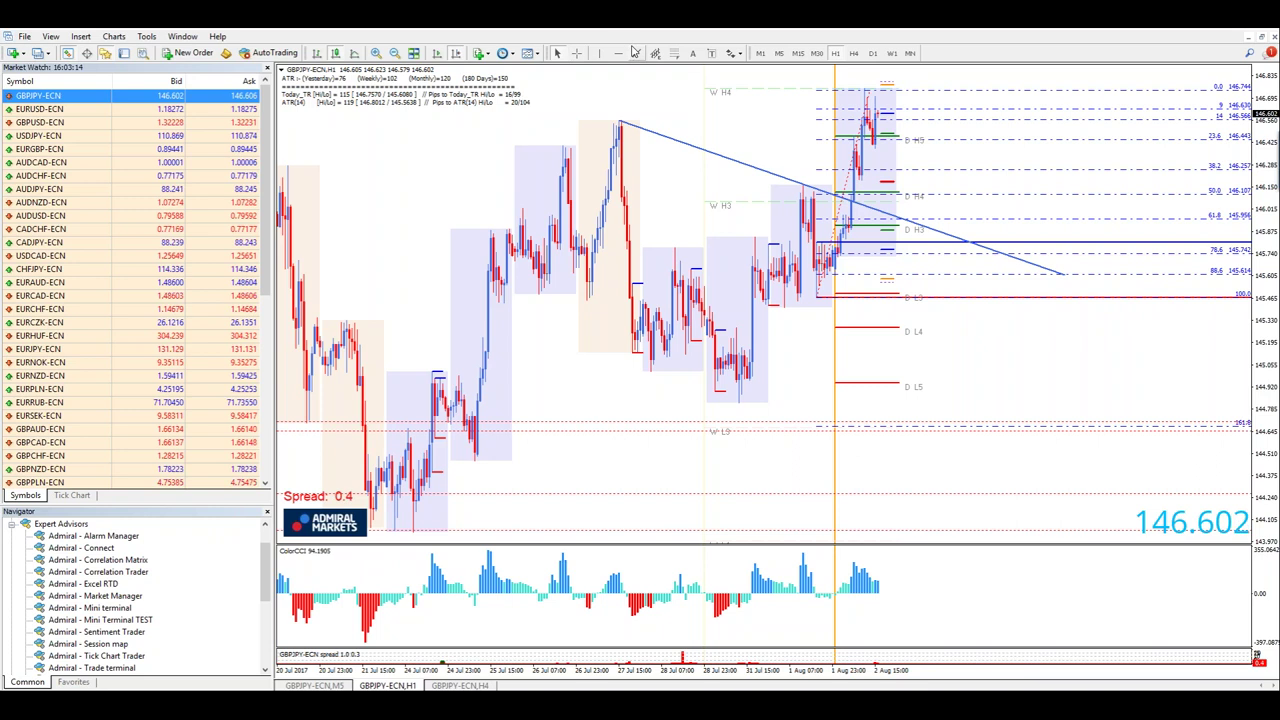
left_click_drag(1007, 199, 1007, 221)
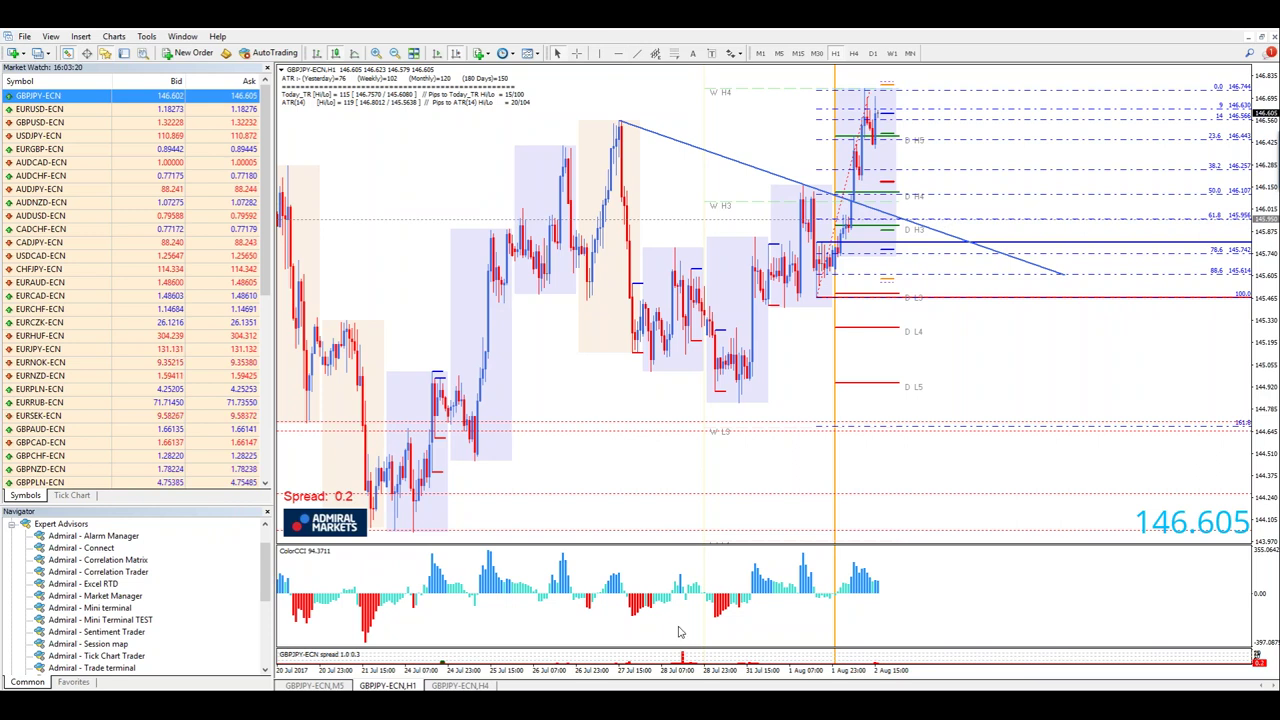
- Mark the 4 Short and 5 Short levels on the GBPJPY-ECN H4 chart with horizontal lines at about 147.085 and 147.518
left_click(486, 685)
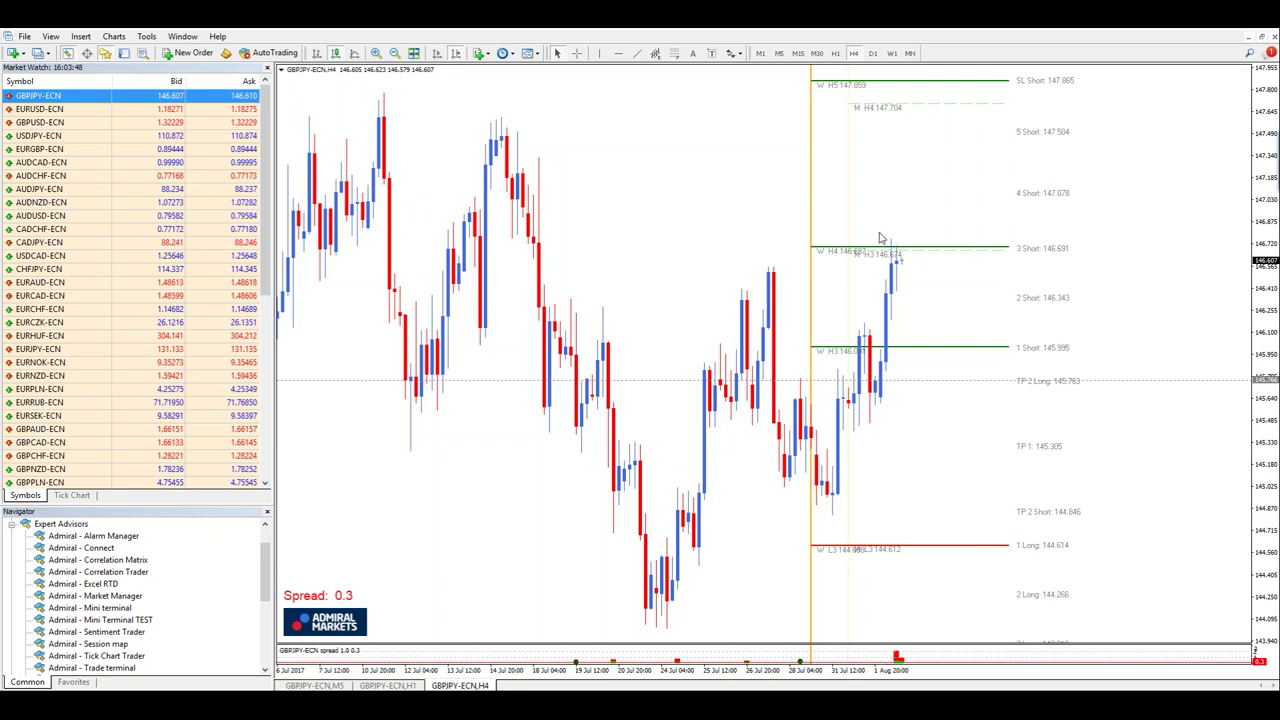
left_click(619, 55)
left_click_drag(1010, 176, 1010, 190)
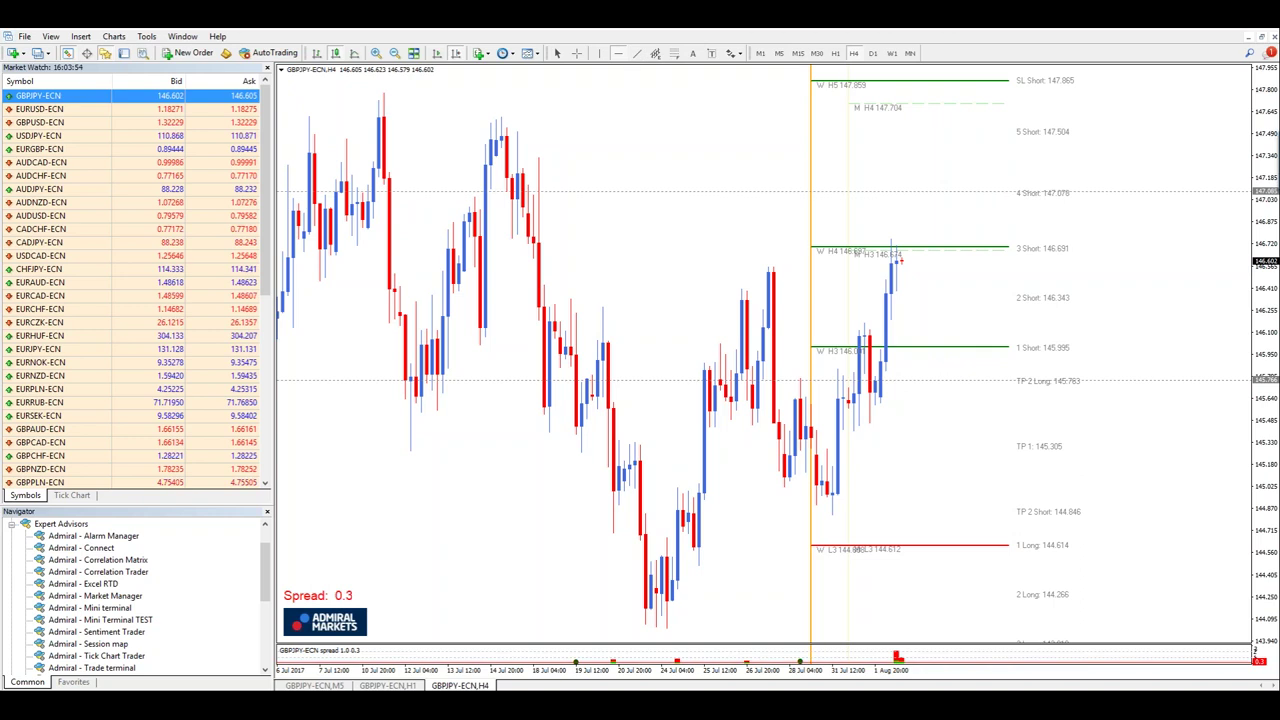
left_click(619, 55)
left_click(965, 130)
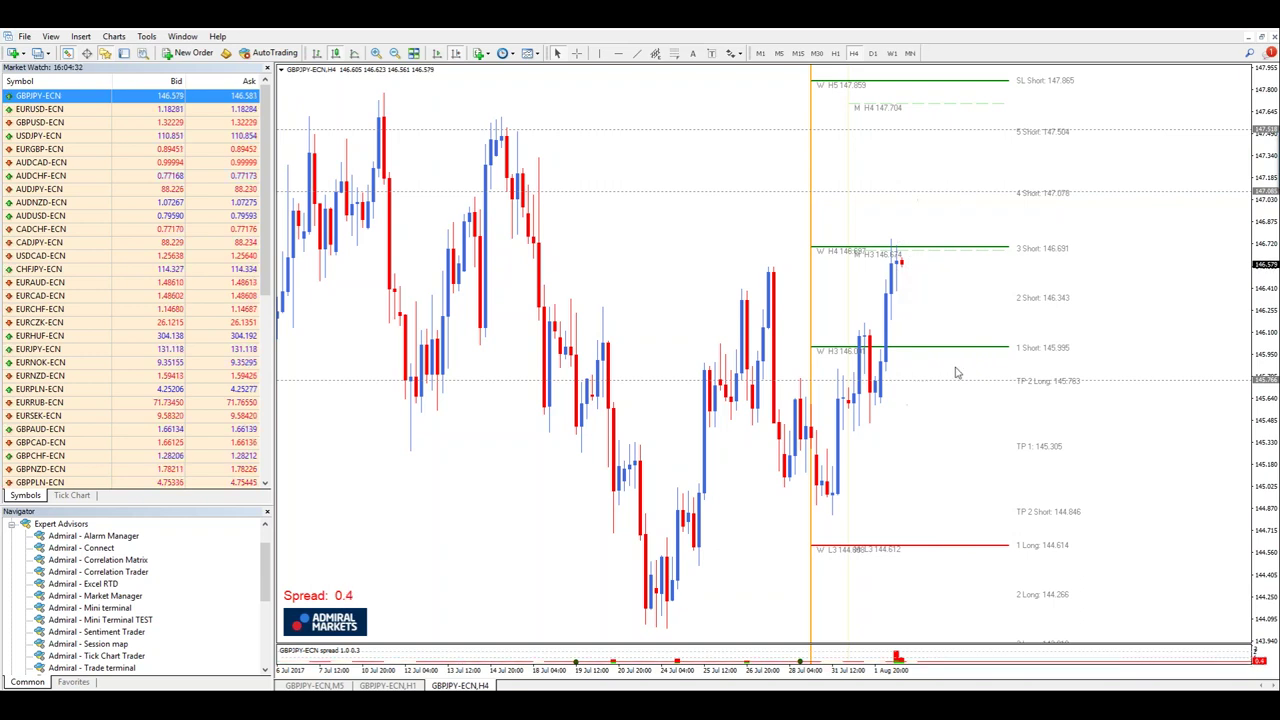
- Display USDJPY-ECN on both the H4 and H1 charts in place of GBPJPY-ECN
left_click(388, 685)
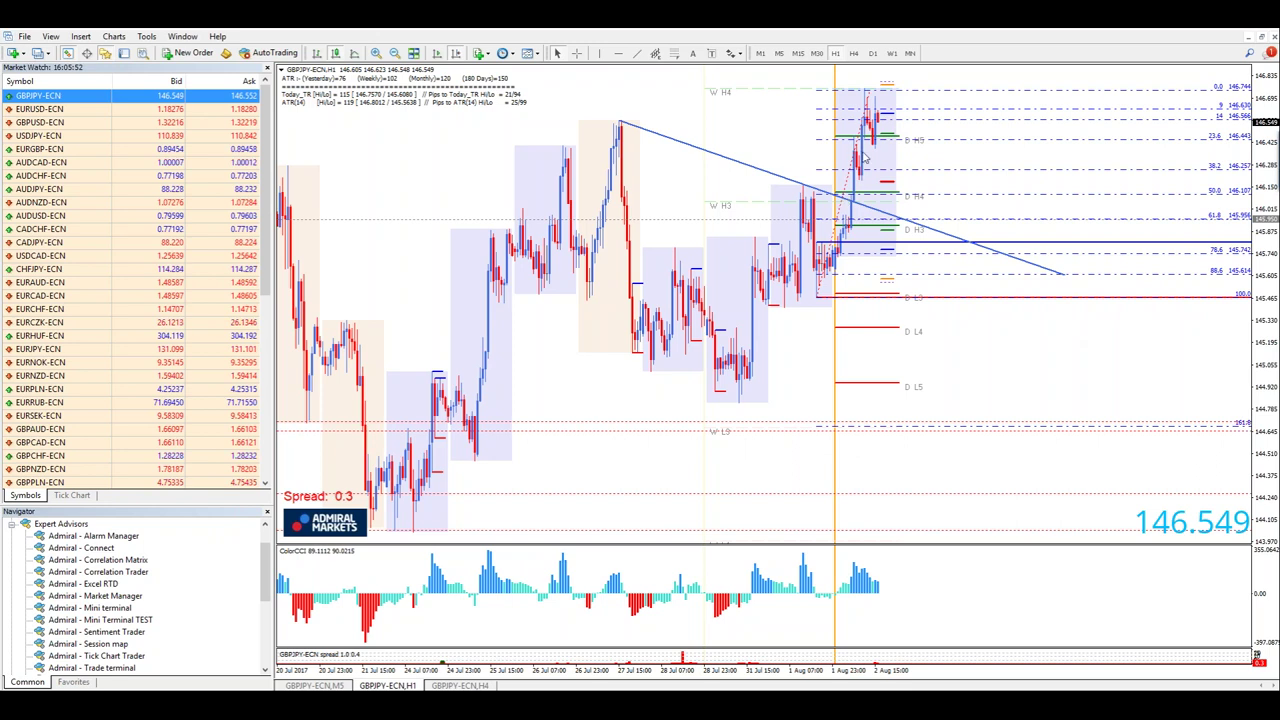
mouse_move(878, 125)
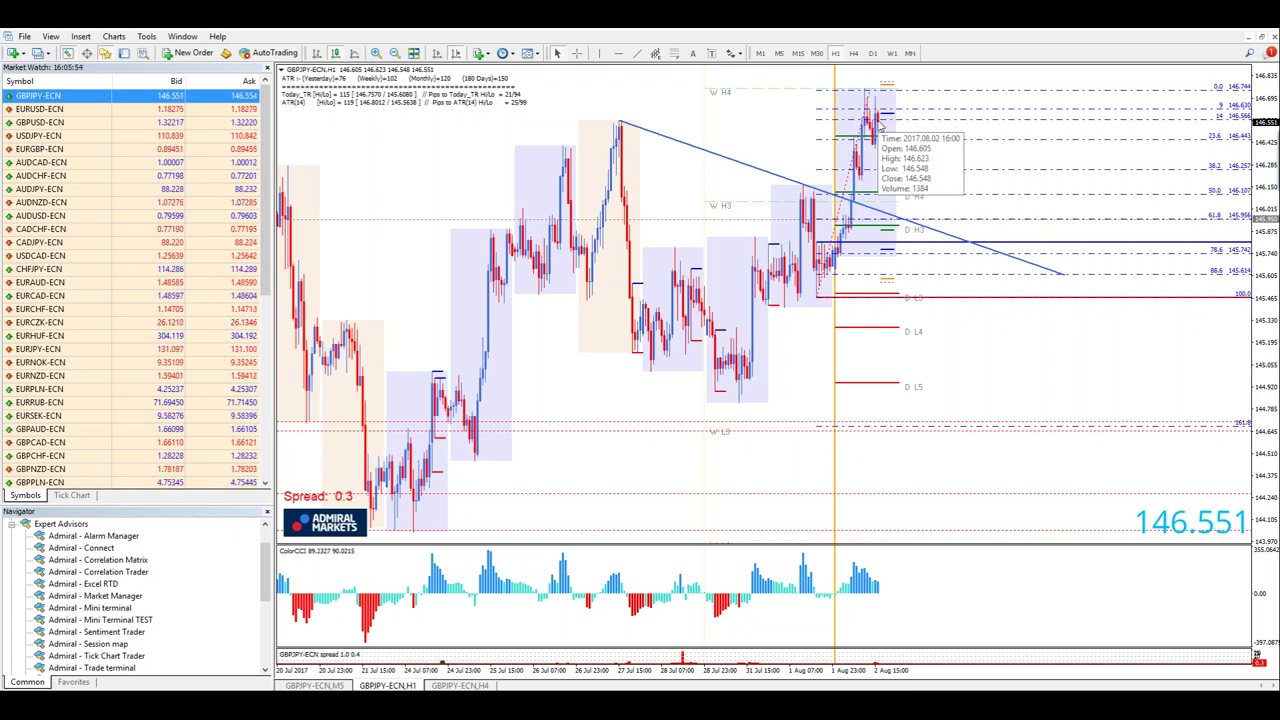
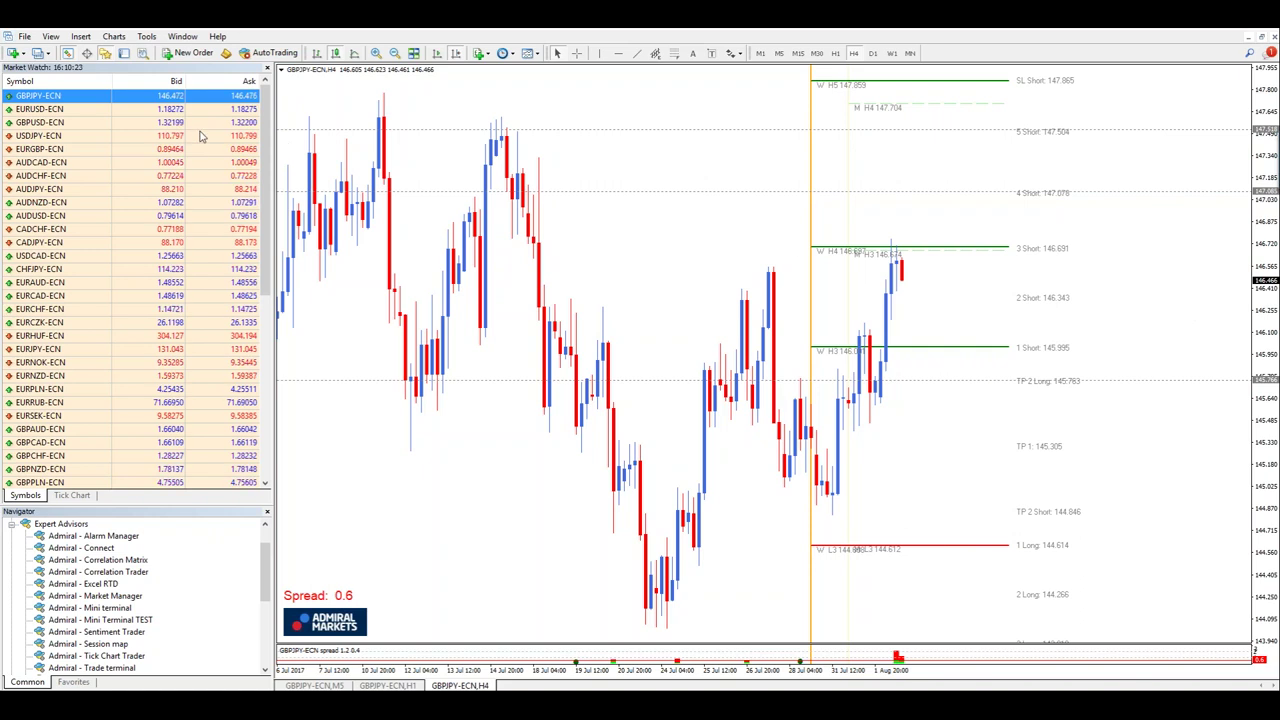
left_click_drag(203, 136, 565, 220)
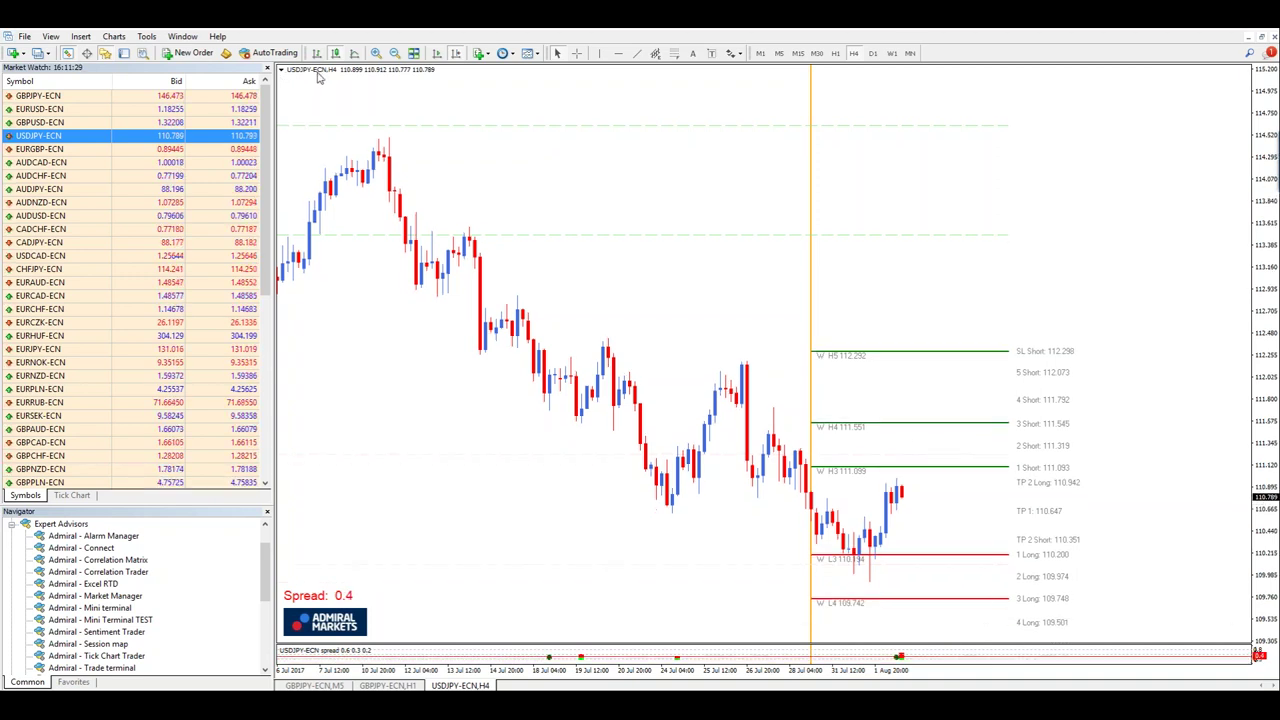
left_click(402, 685)
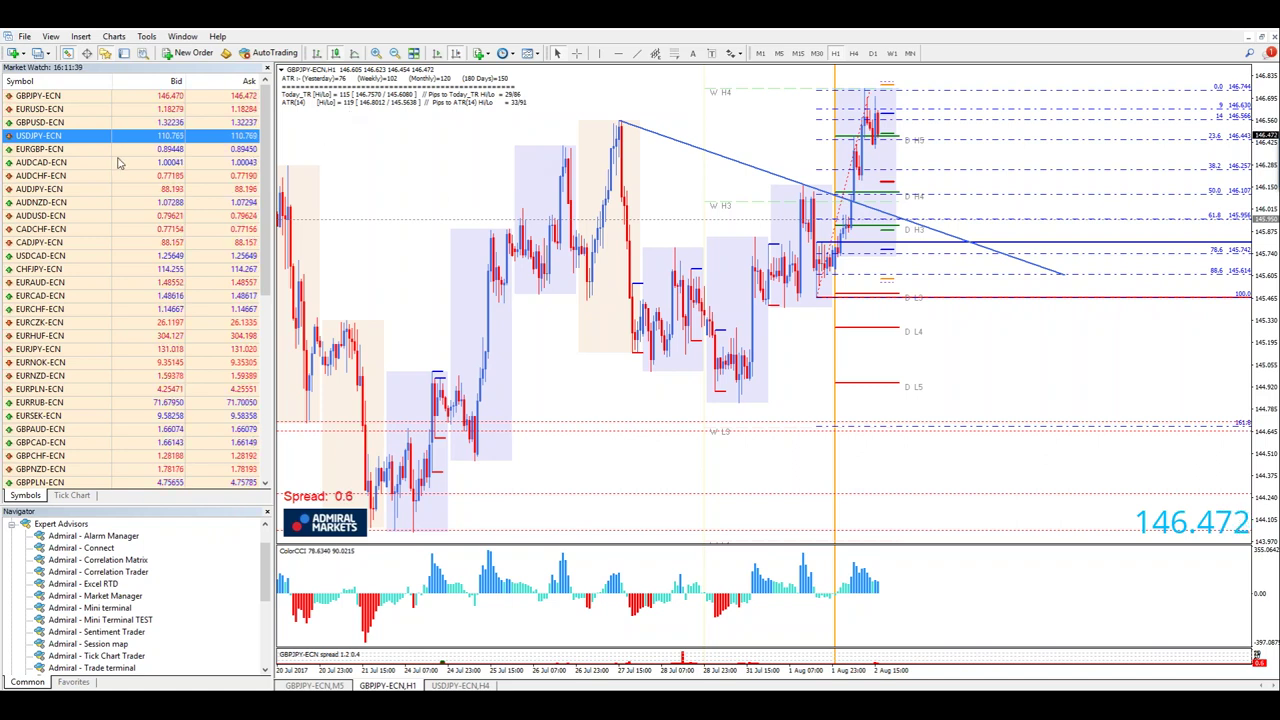
left_click_drag(120, 135, 440, 167)
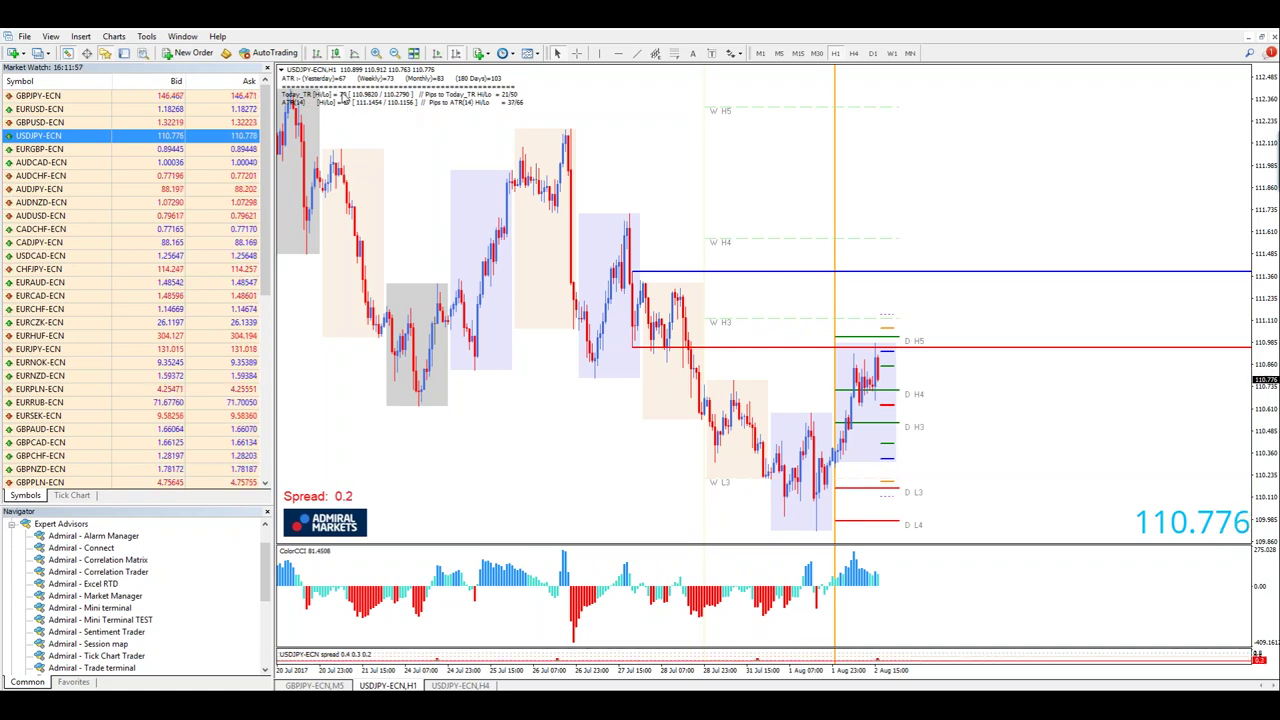
- Compare the USDJPY-ECN H1 and H4 charts and mark the 1 Short level on H4 with a horizontal line at about 111.088
key("ctrl+Tab")
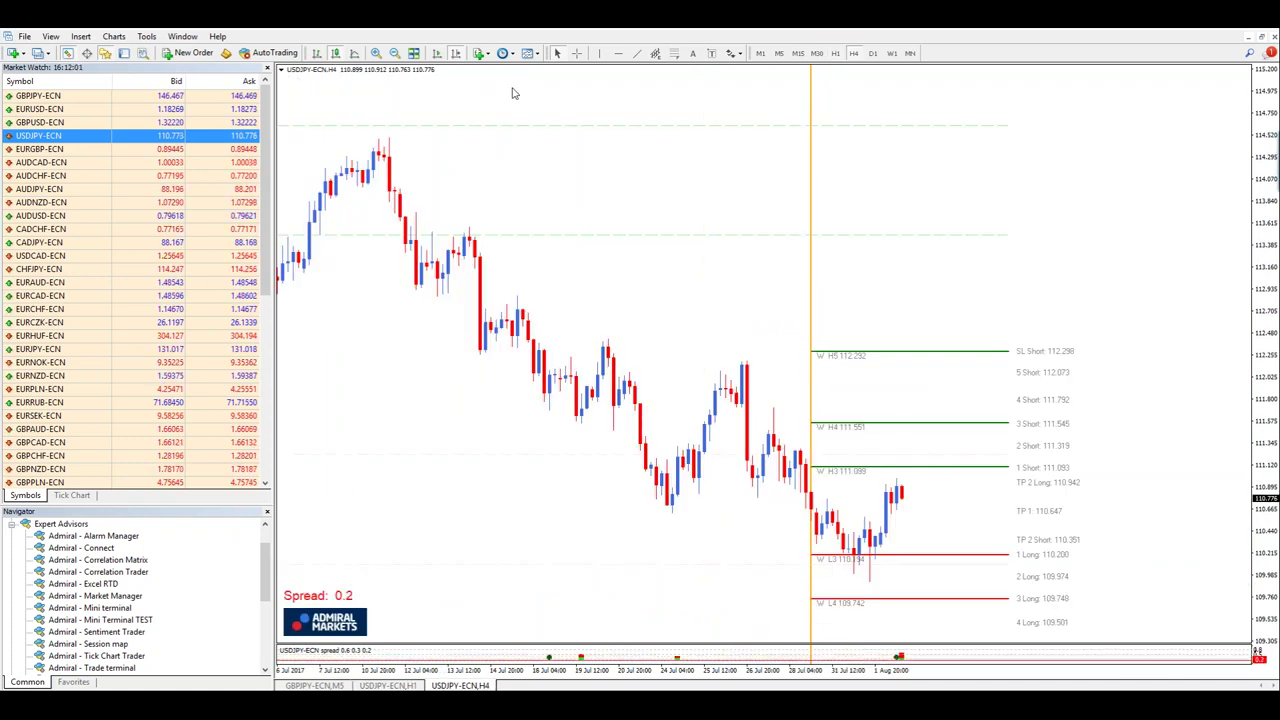
left_click(394, 684)
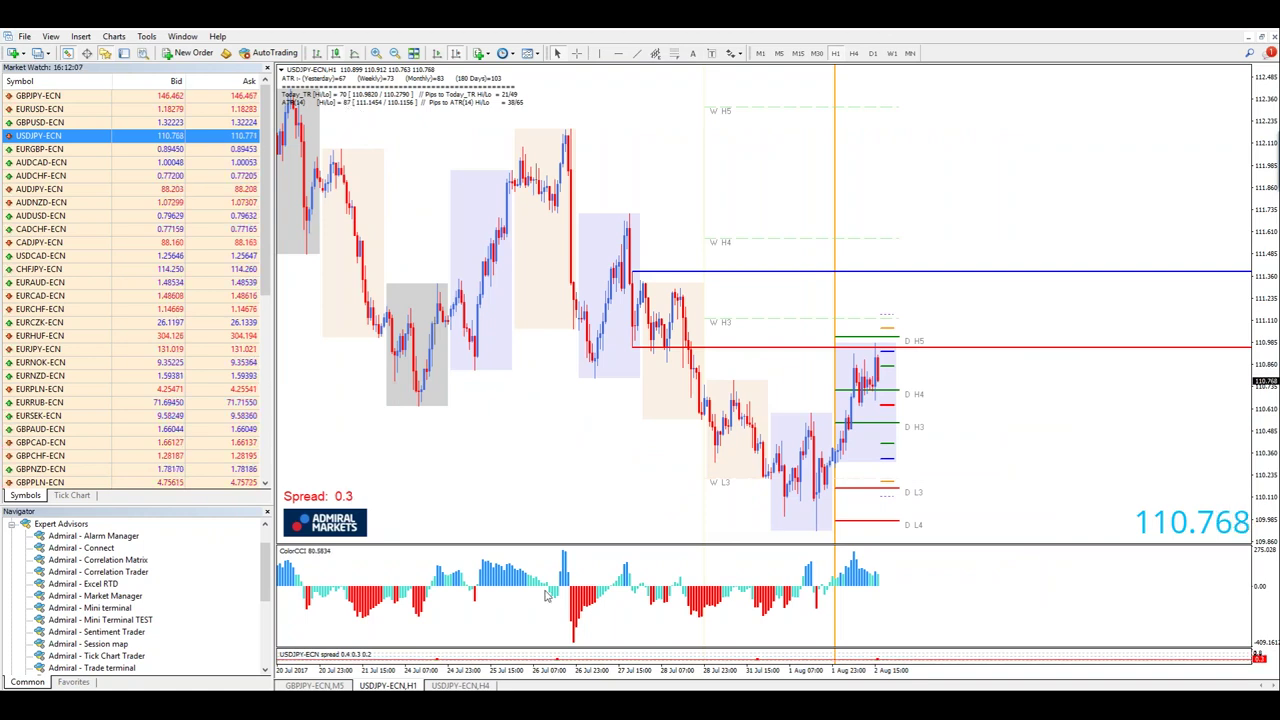
left_click(468, 685)
- Measure the rise from the 1 Long level to the recent high on the USDJPY-ECN H4 chart and place a horizontal line at about 109.955
left_click(576, 53)
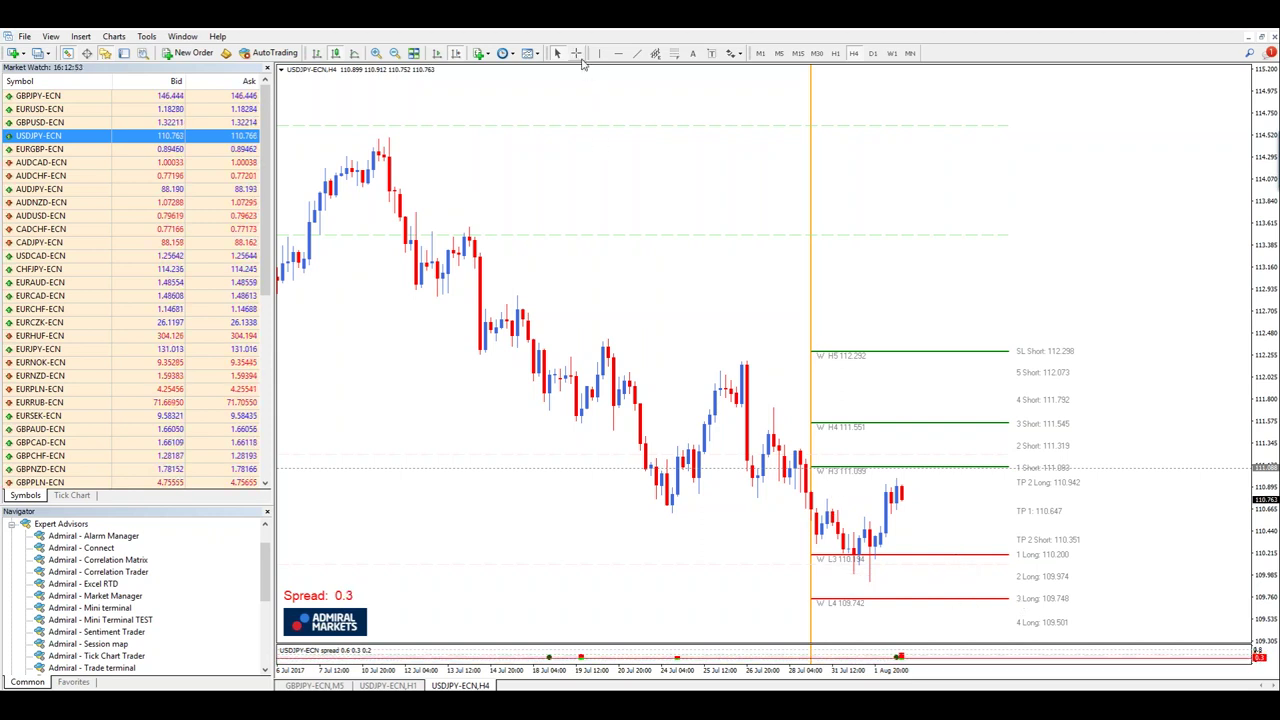
middle_click(872, 478)
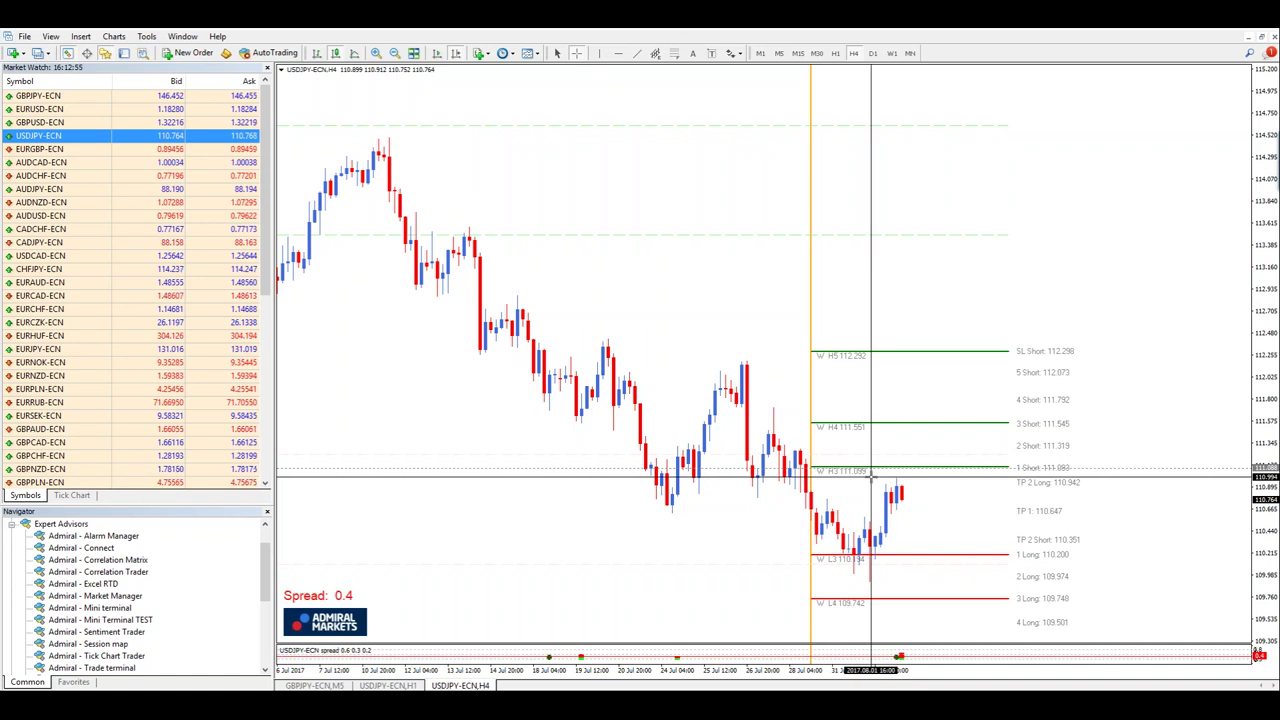
left_click(870, 505)
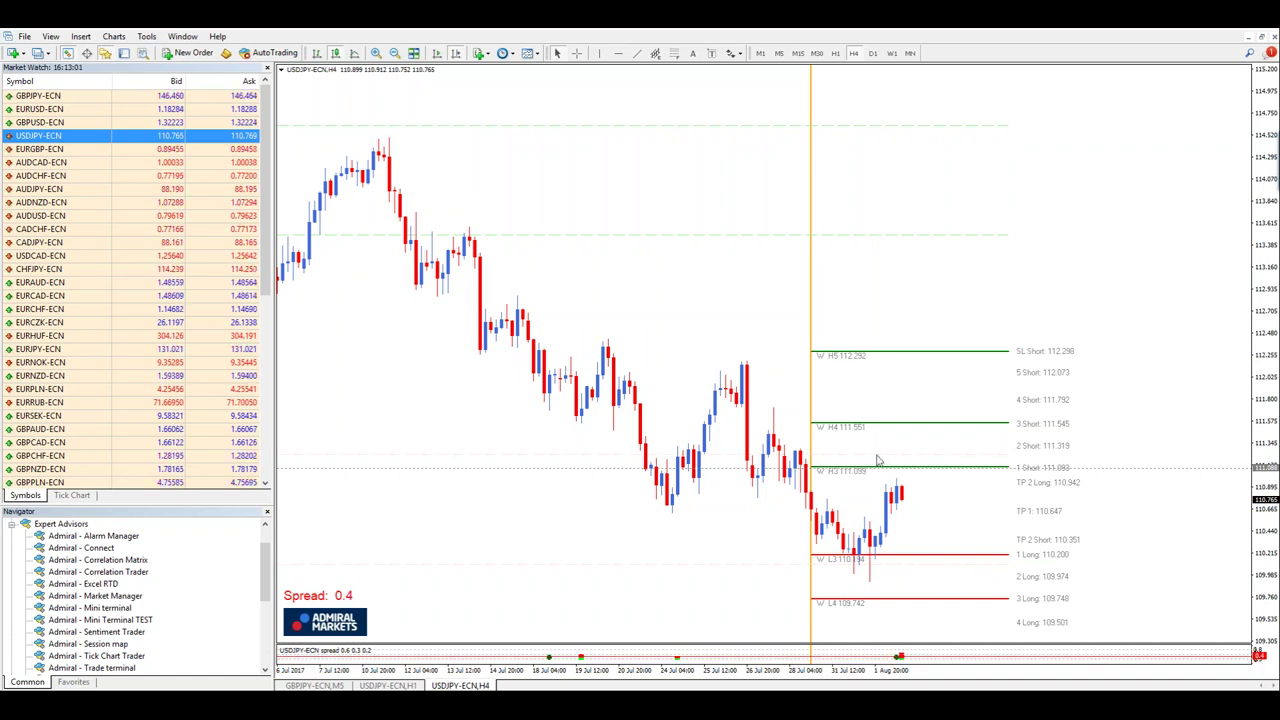
left_click(576, 53)
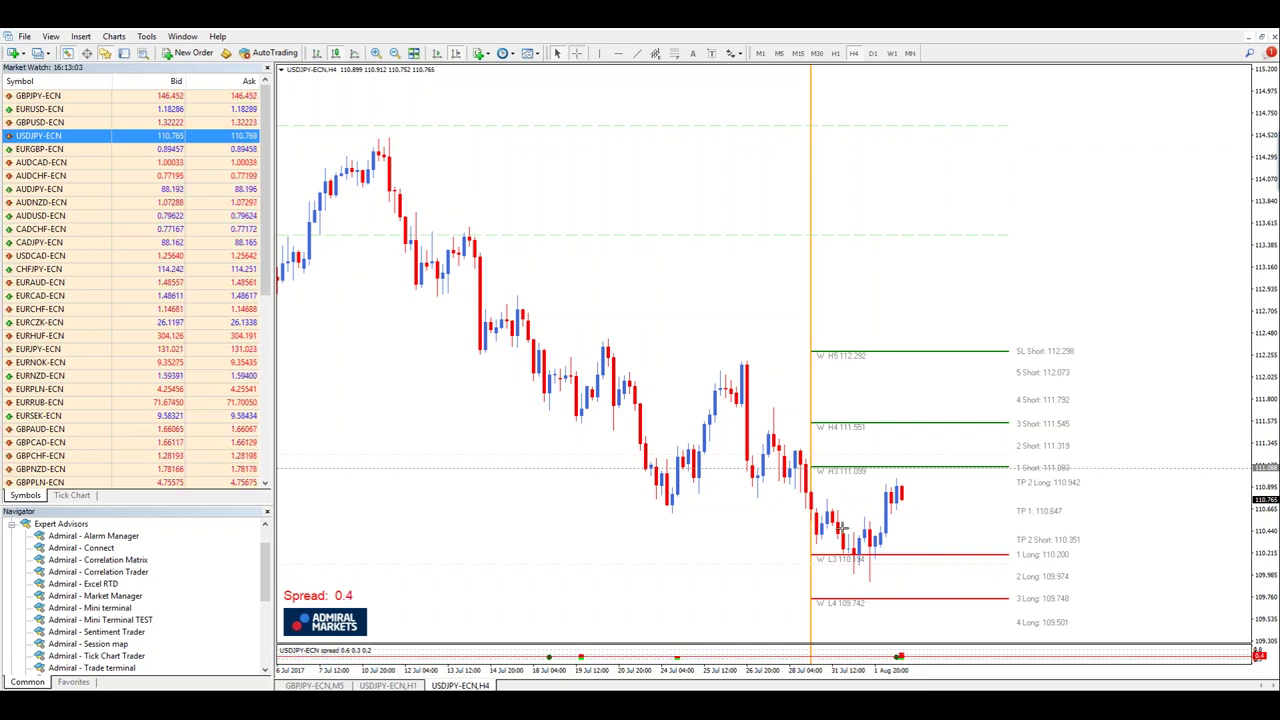
left_click_drag(856, 553, 898, 479)
middle_click(869, 557)
left_click_drag(869, 557, 923, 491)
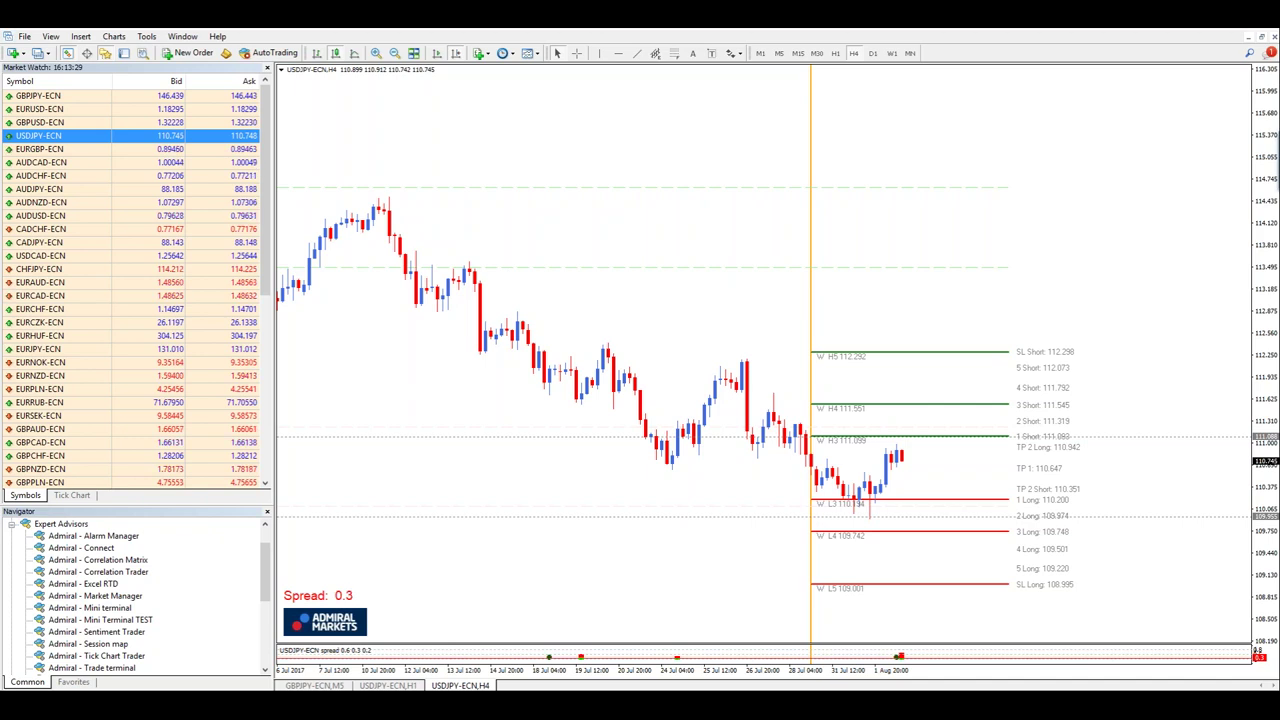
- Load GBPJPY-ECN back into the H1 and H4 charts in place of USDJPY-ECN
key("ctrl+Tab")
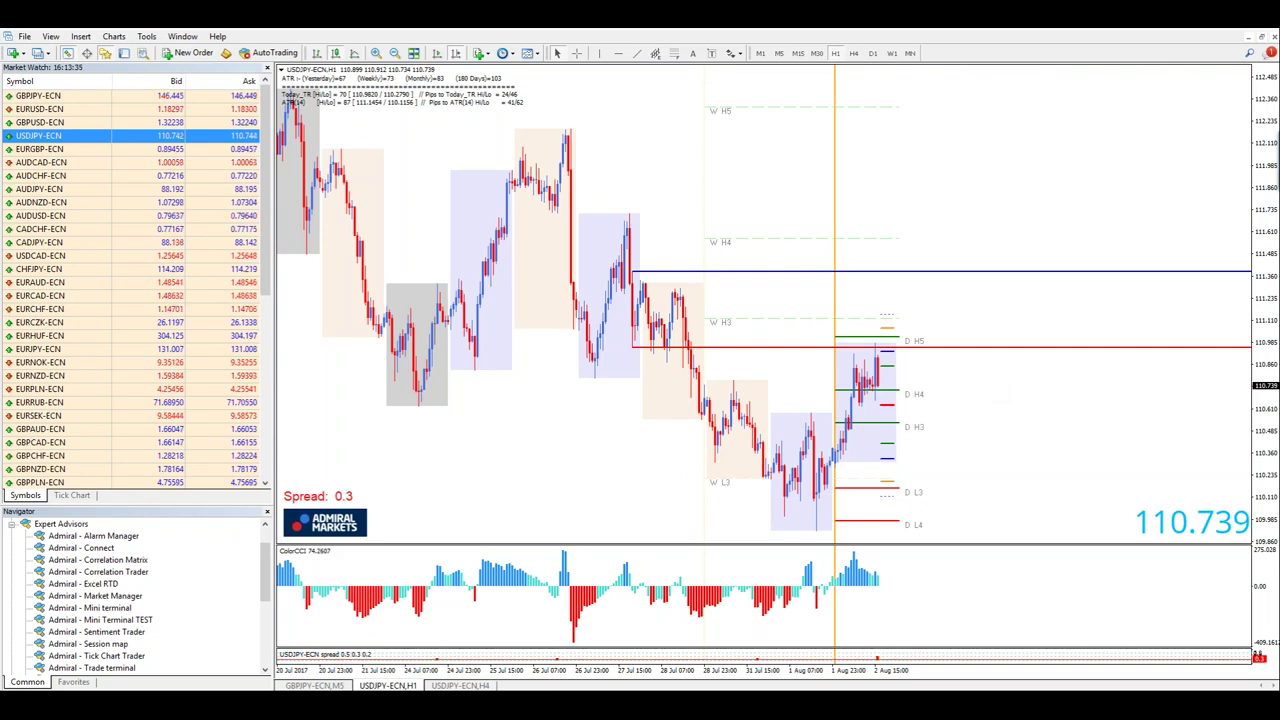
left_click_drag(218, 97, 412, 147)
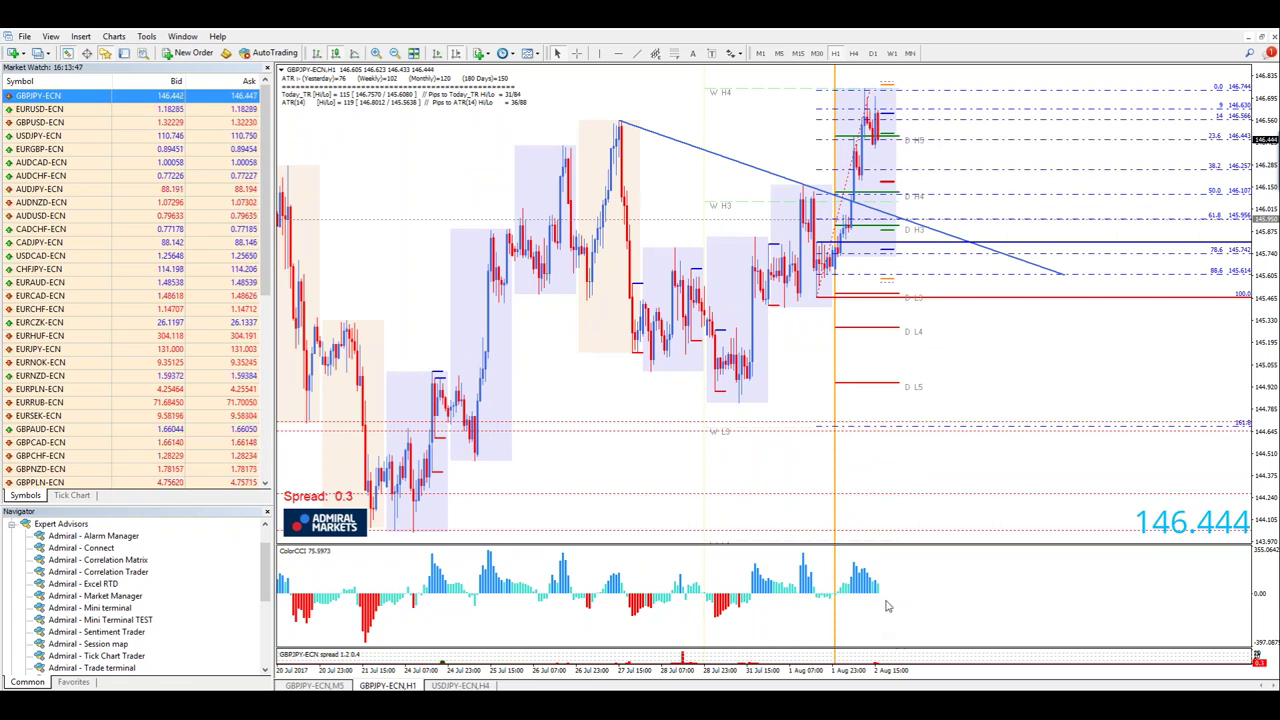
scroll(893, 636, "up", 2)
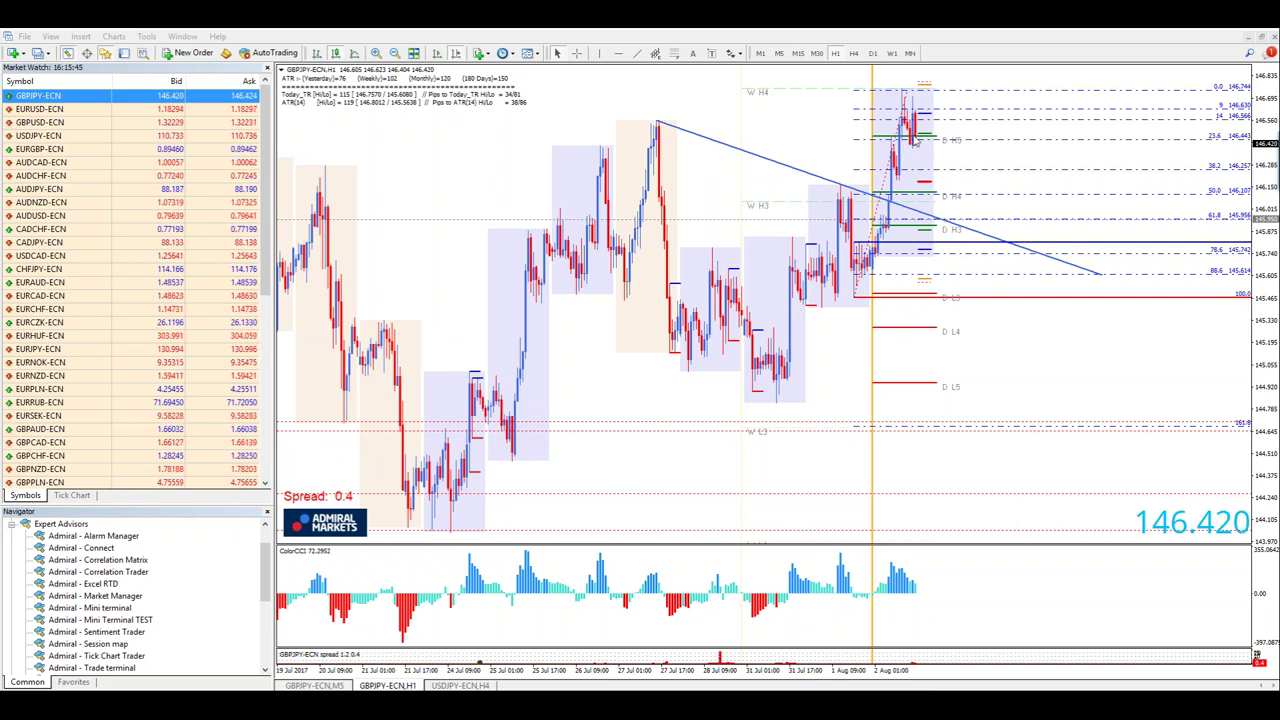
left_click(462, 685)
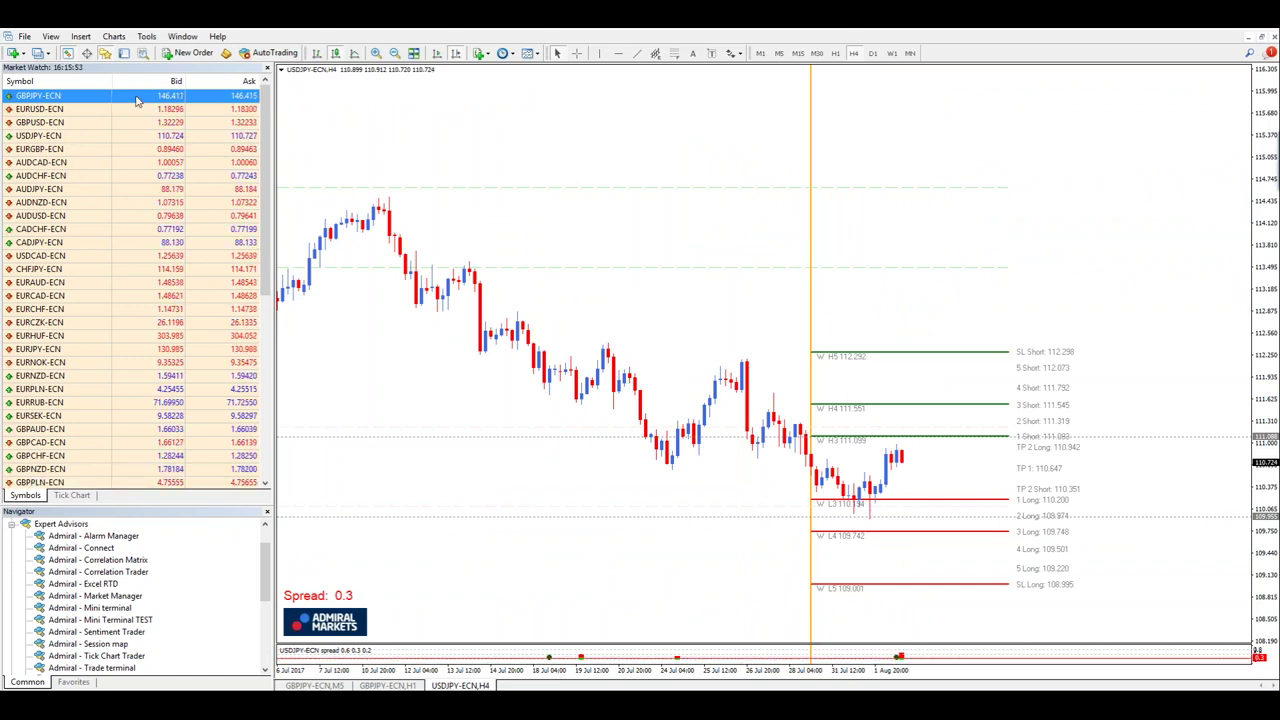
left_click_drag(138, 100, 500, 141)
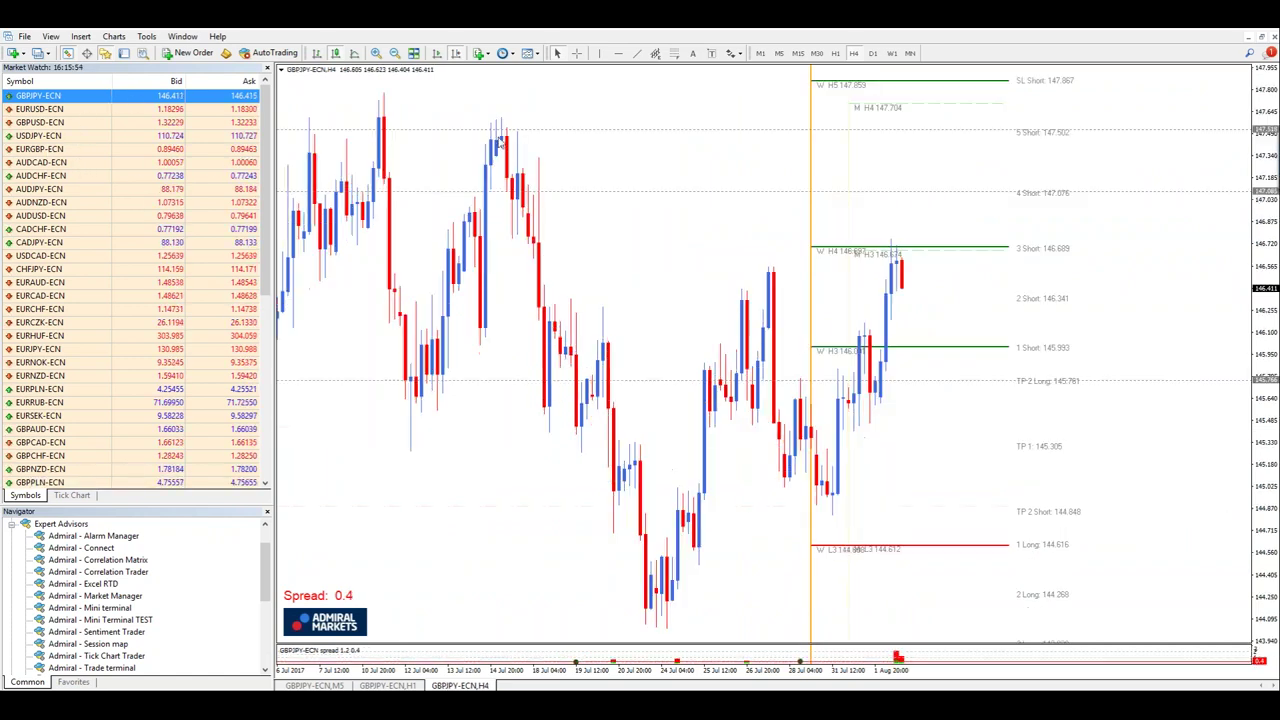
- Set the ECSCamarilla indicator's Show option to Some on the GBPJPY-ECN H4 chart
right_click(728, 222)
left_click(757, 306)
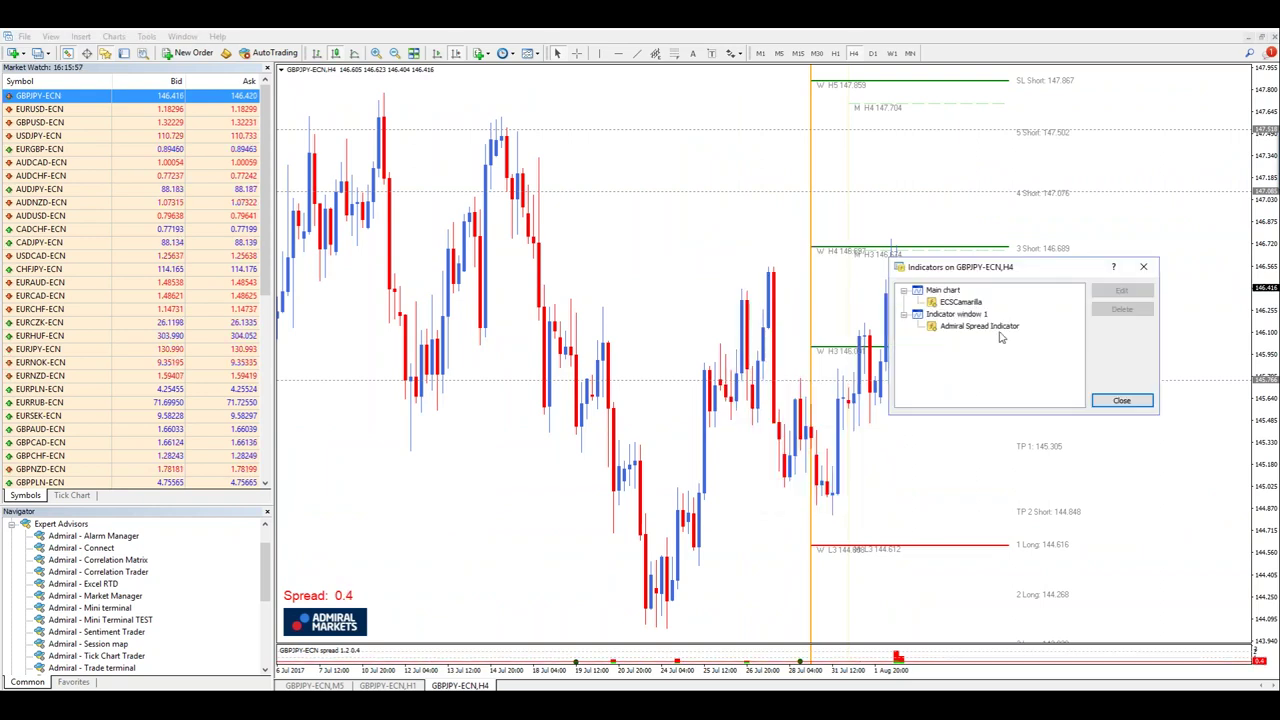
double_click(963, 315)
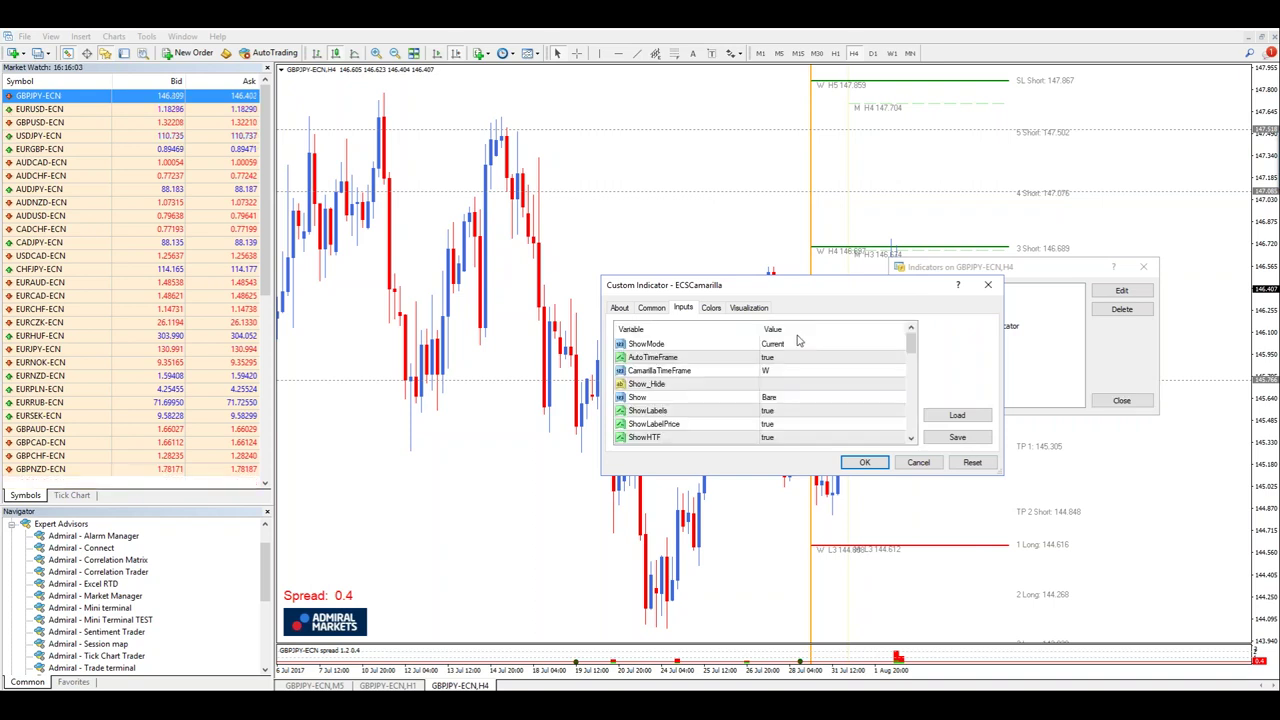
scroll(760, 385, "down", 3)
scroll(803, 385, "up", 3)
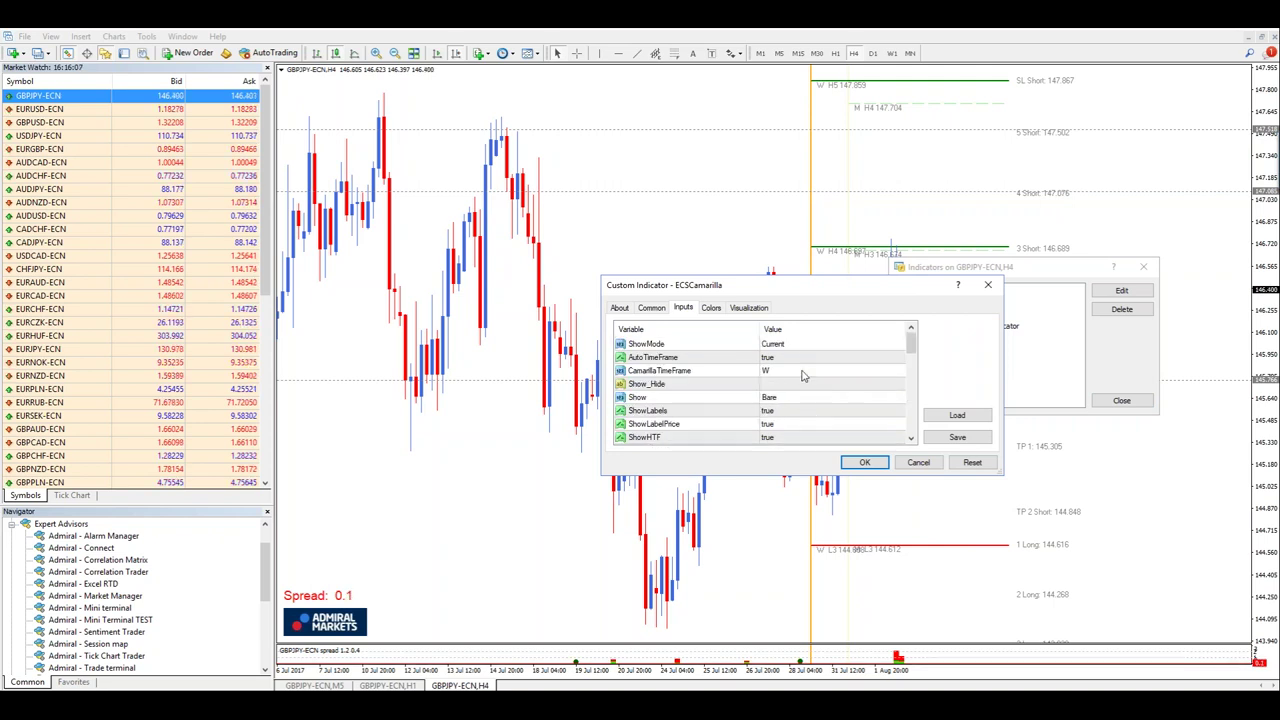
left_click(783, 398)
left_click(783, 400)
left_click(783, 425)
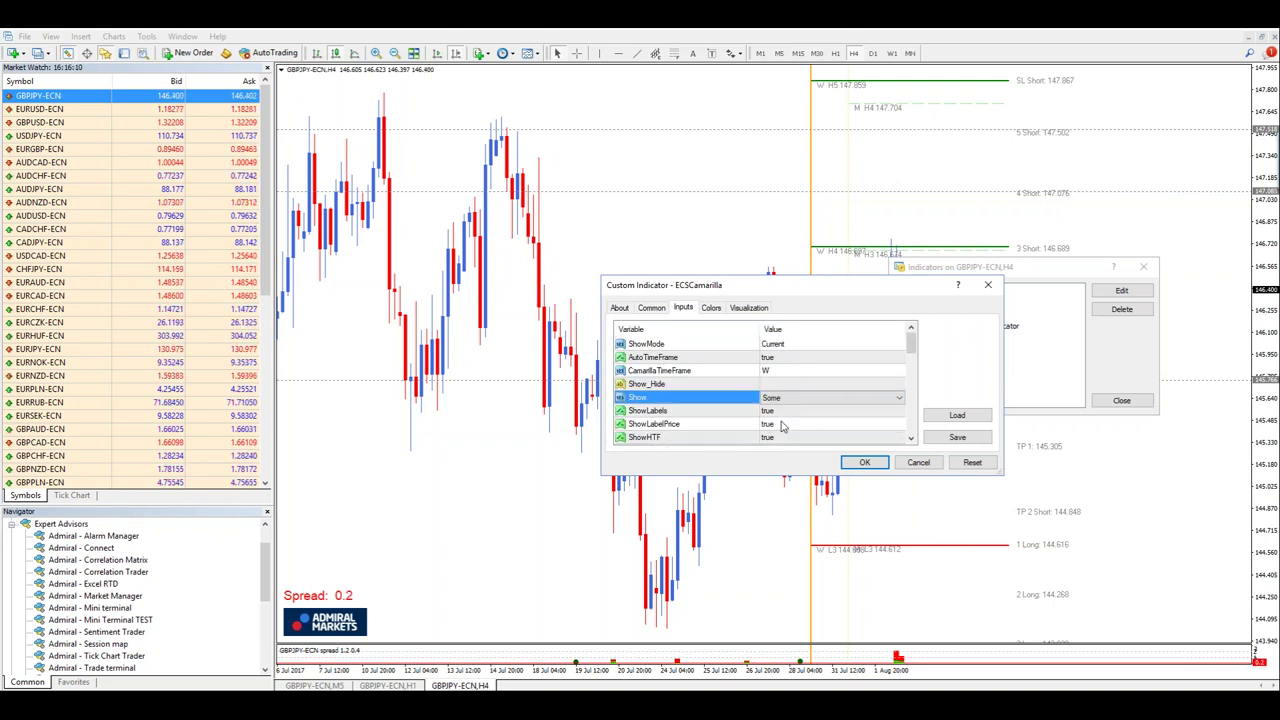
key("Return")
left_click(1118, 402)
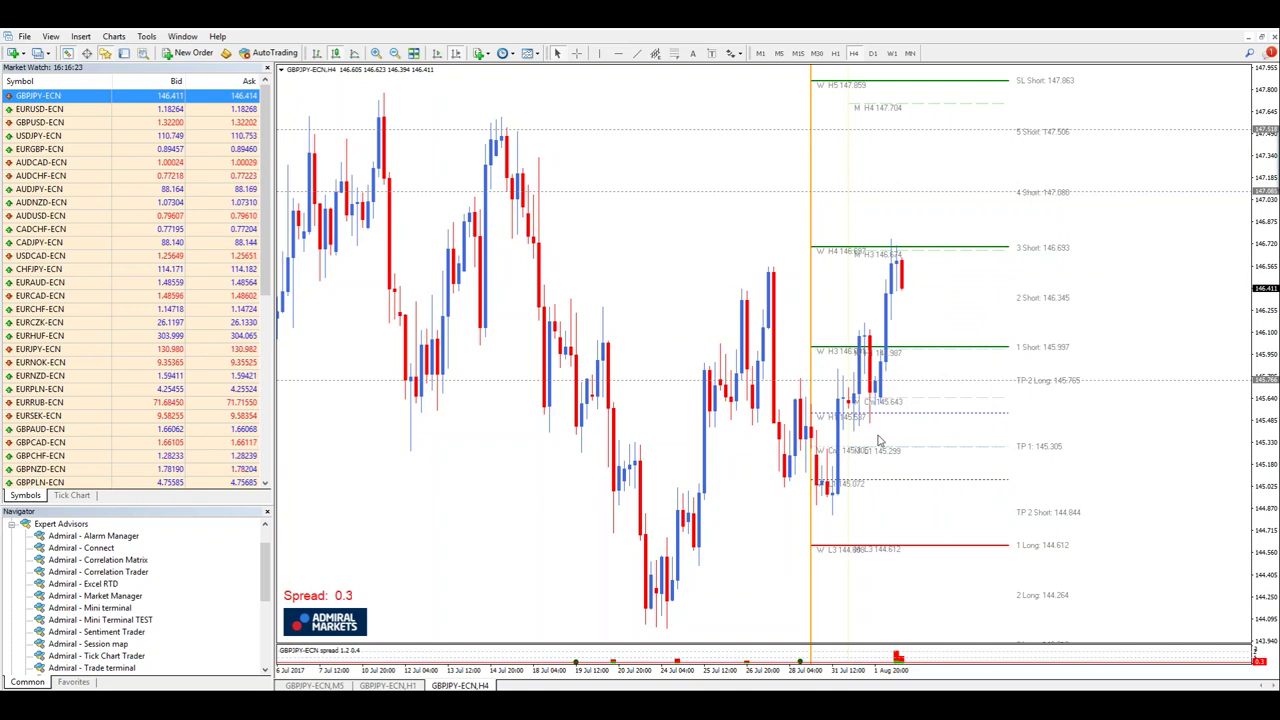
- Compare the Camarilla levels and latest candles of GBPJPY-ECN on the H1 and H4 timeframes
left_click(835, 53)
left_click(856, 53)
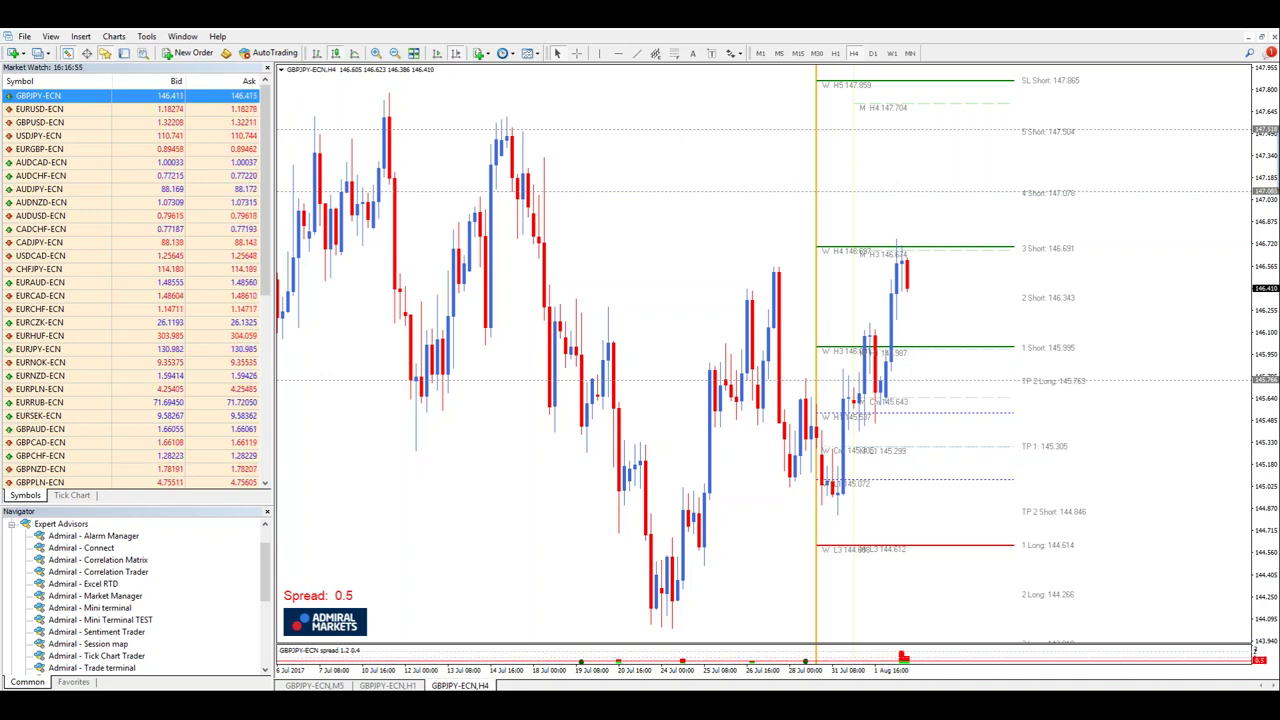
left_click(835, 53)
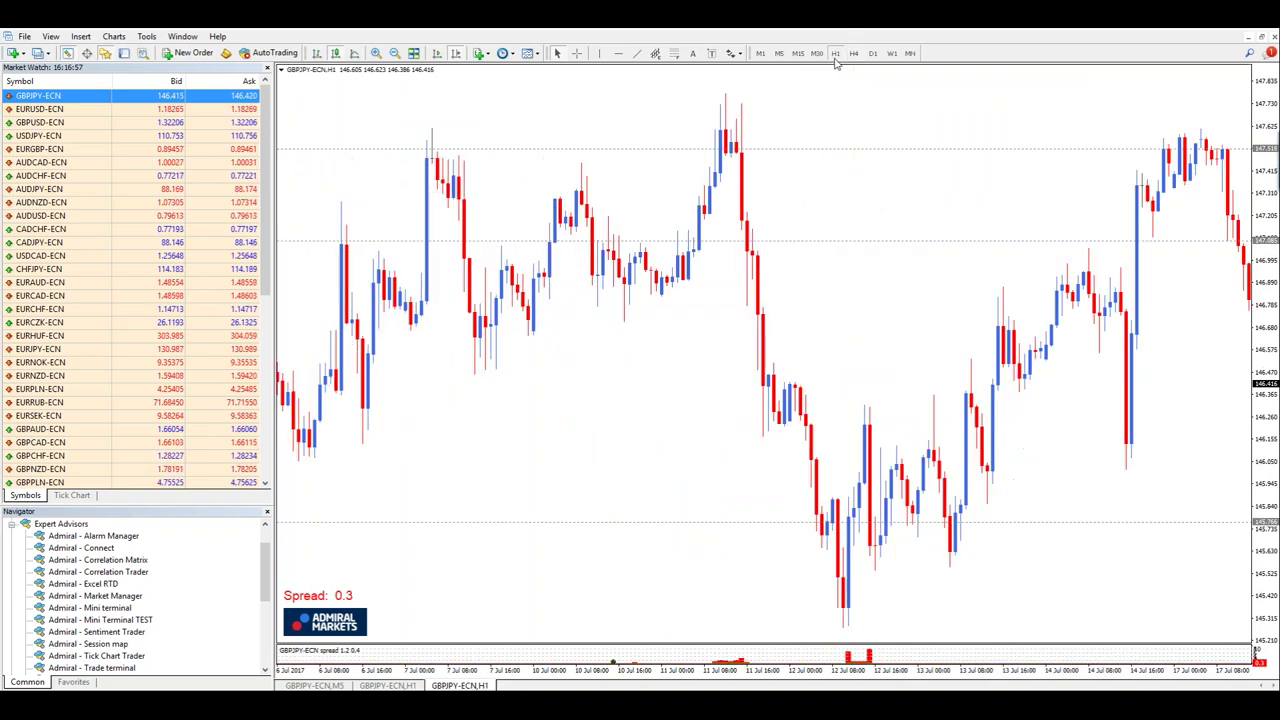
scroll(925, 305, "down", 3)
scroll(871, 291, "down", 3)
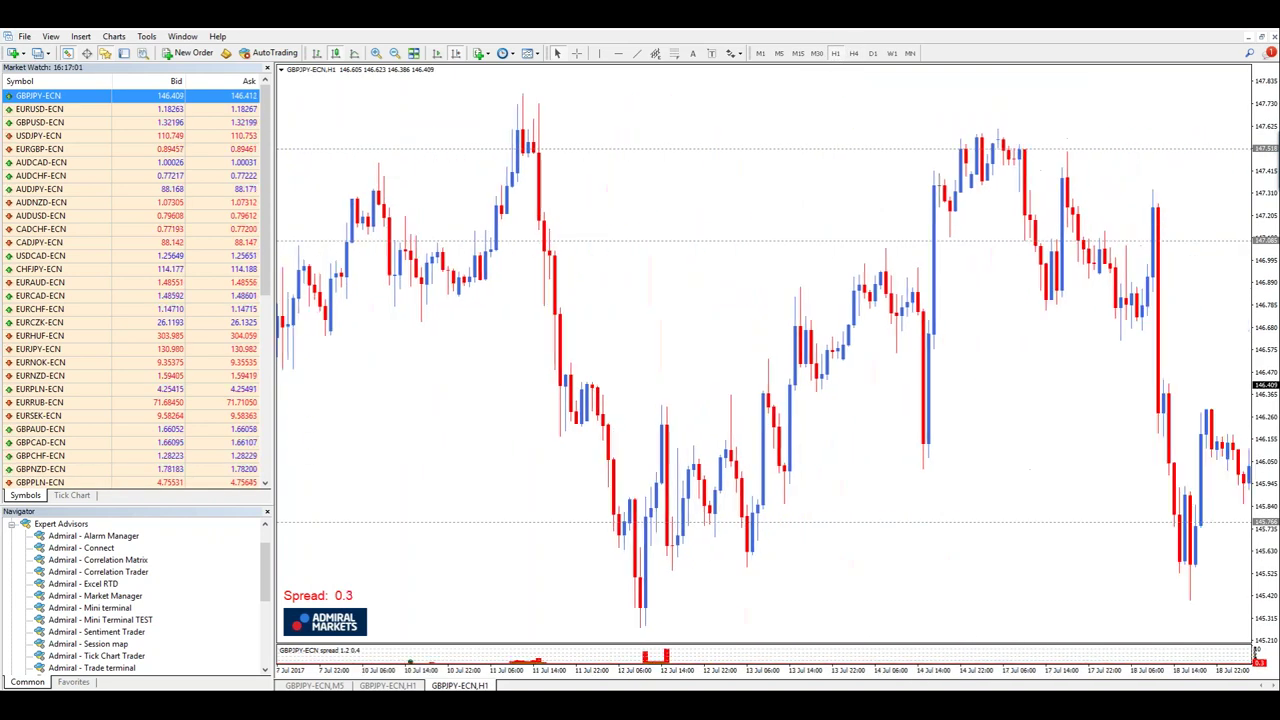
key("End")
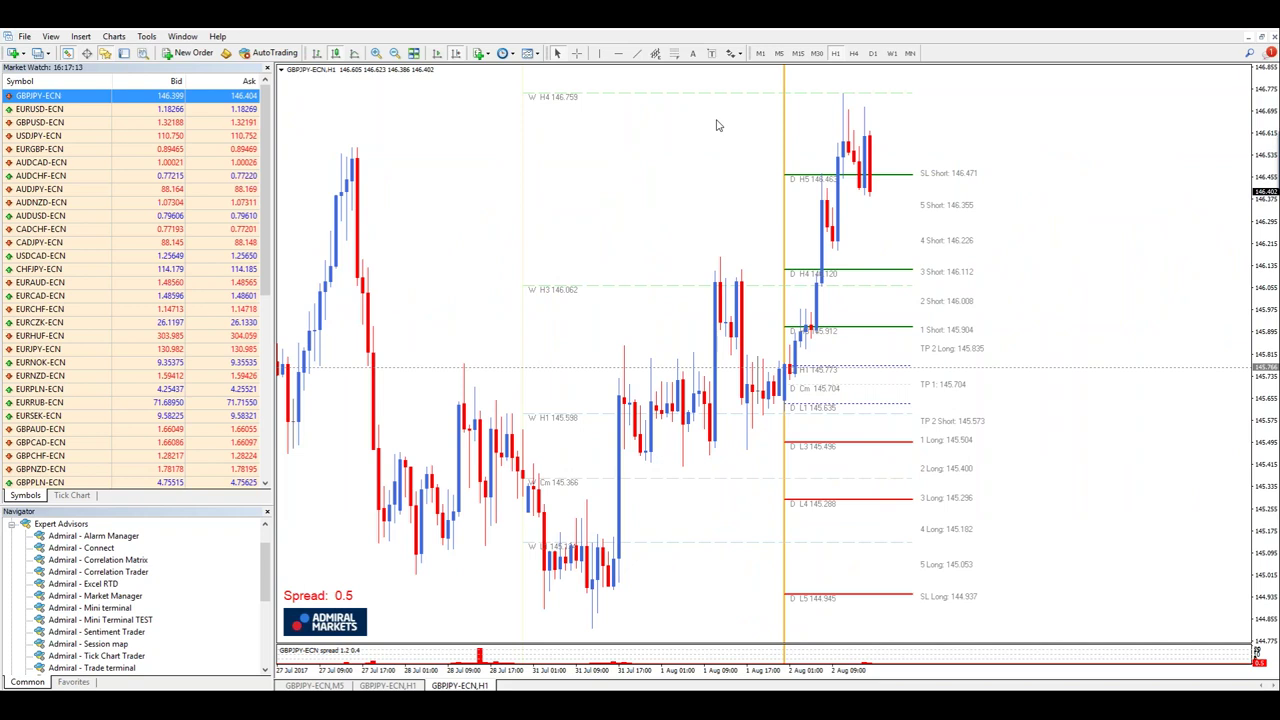
left_click(853, 53)
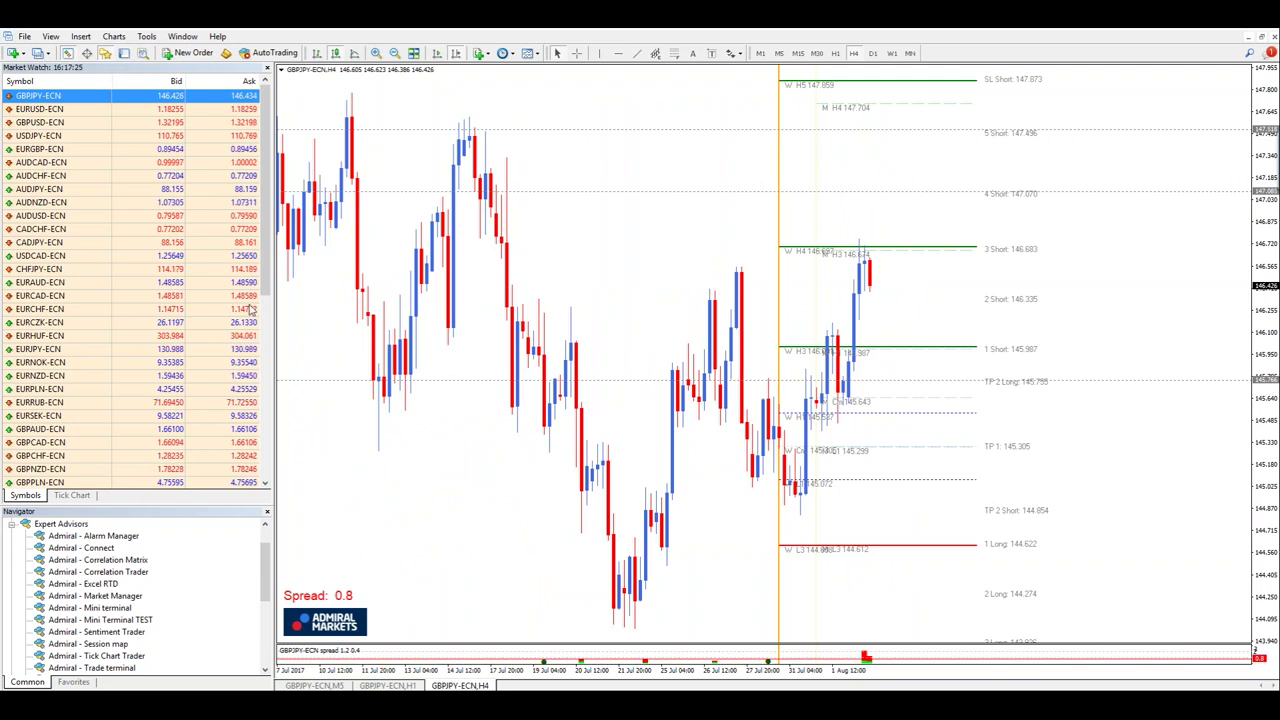
- Find NZDJPY-ECN in the symbol list and load it into the H4 chart in place of GBPJPY-ECN
scroll(190, 265, "down", 1)
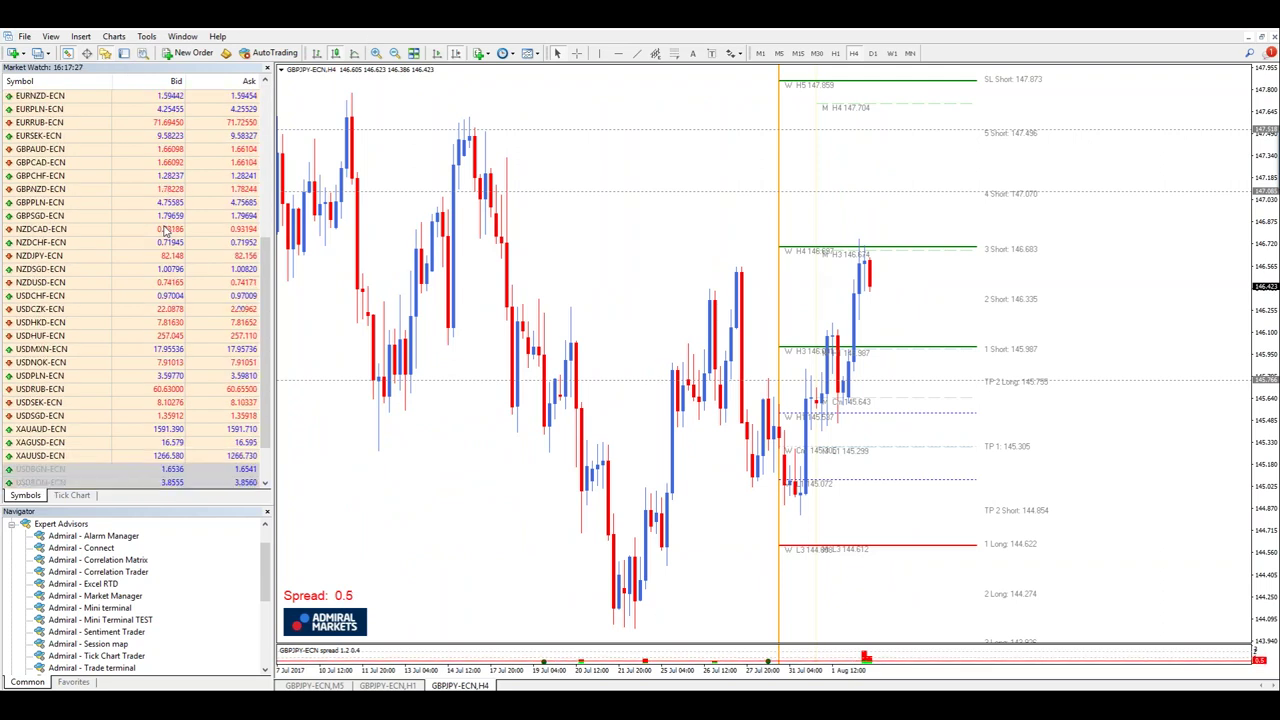
scroll(117, 200, "down", 7)
scroll(117, 200, "up", 8)
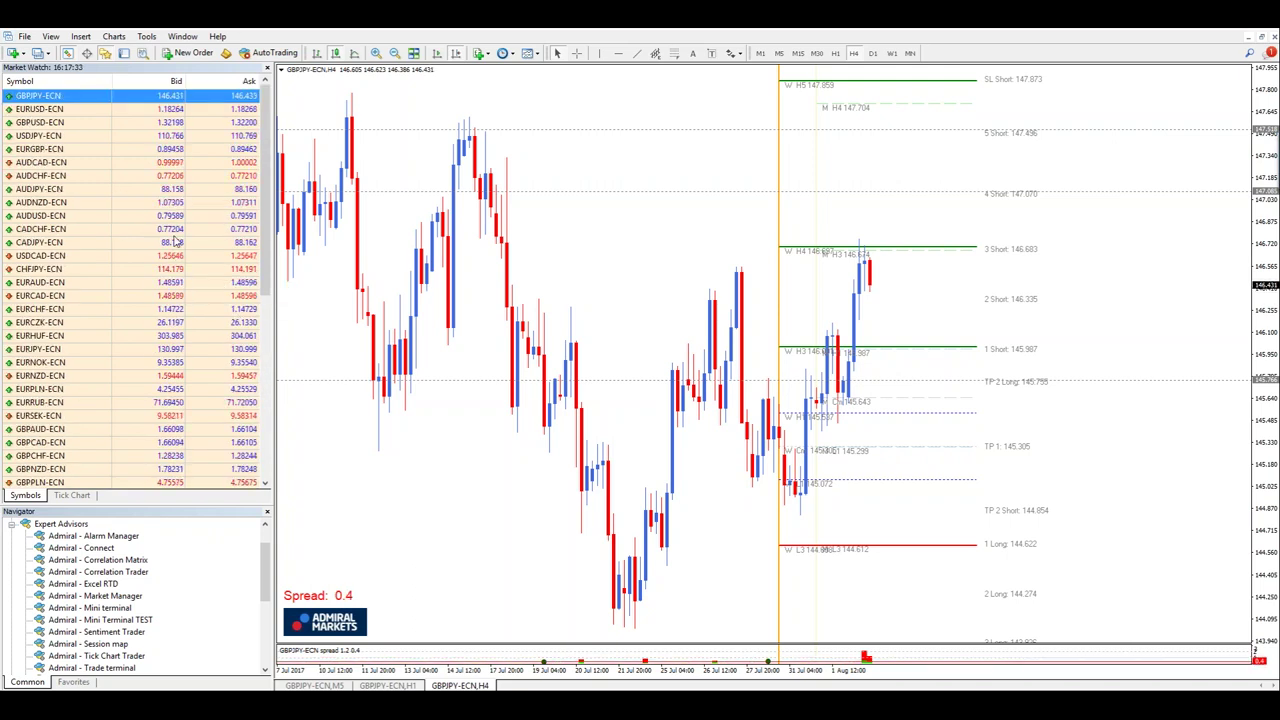
scroll(138, 145, "down", 1)
scroll(138, 145, "up", 1)
scroll(138, 145, "down", 1)
scroll(138, 145, "down", 1)
scroll(138, 145, "down", 2)
left_click_drag(120, 376, 600, 350)
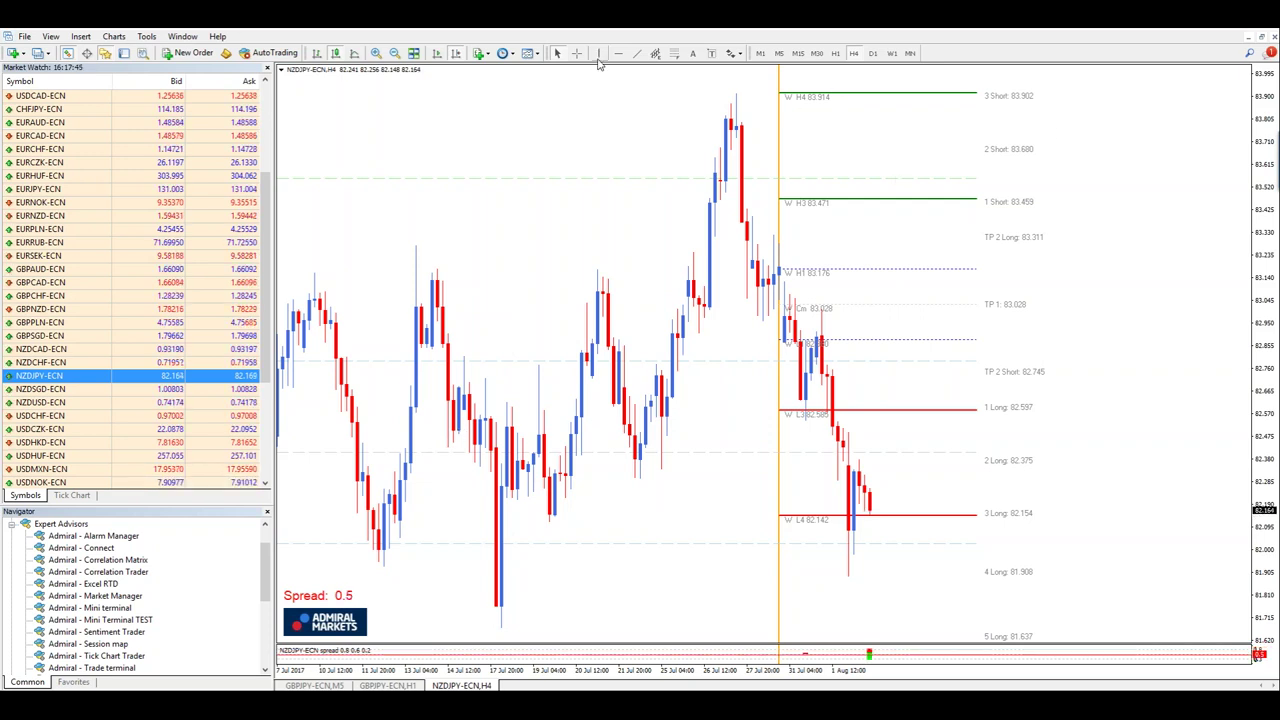
left_click(878, 513)
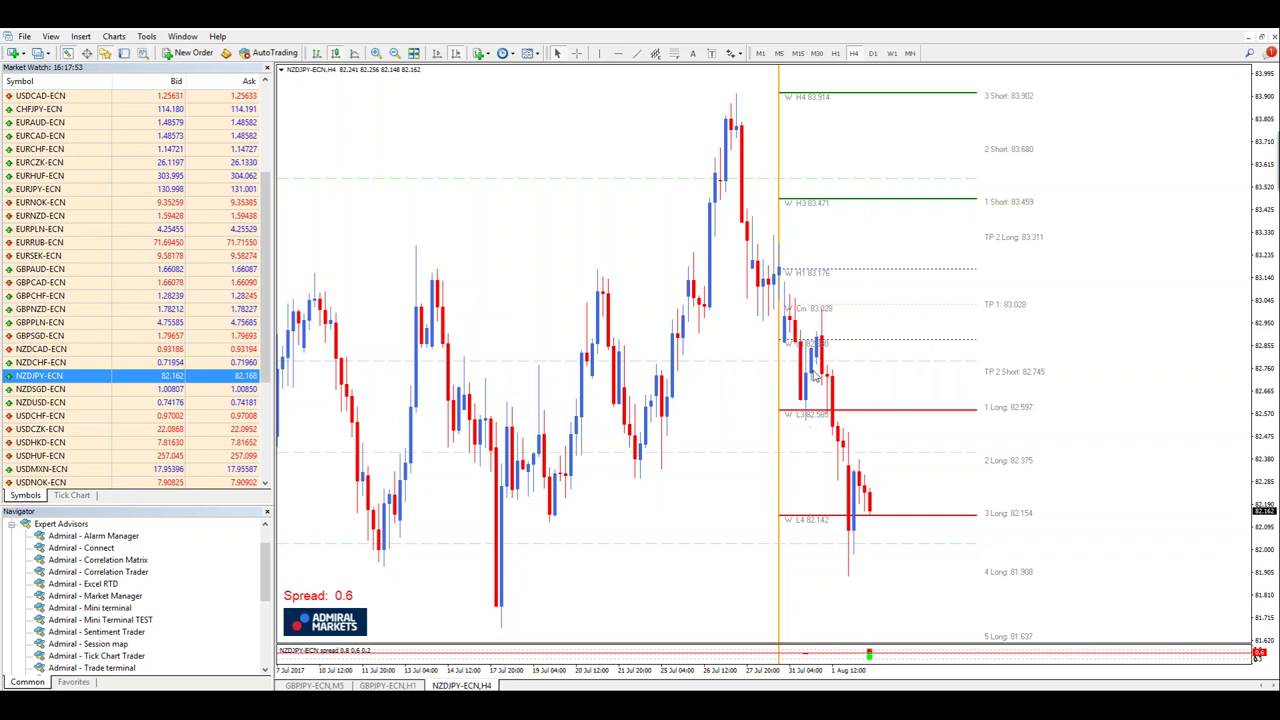
- Measure the NZDJPY-ECN price moves up from the weekly L3 and L4 Camarilla levels on the H4 chart
left_click(577, 53)
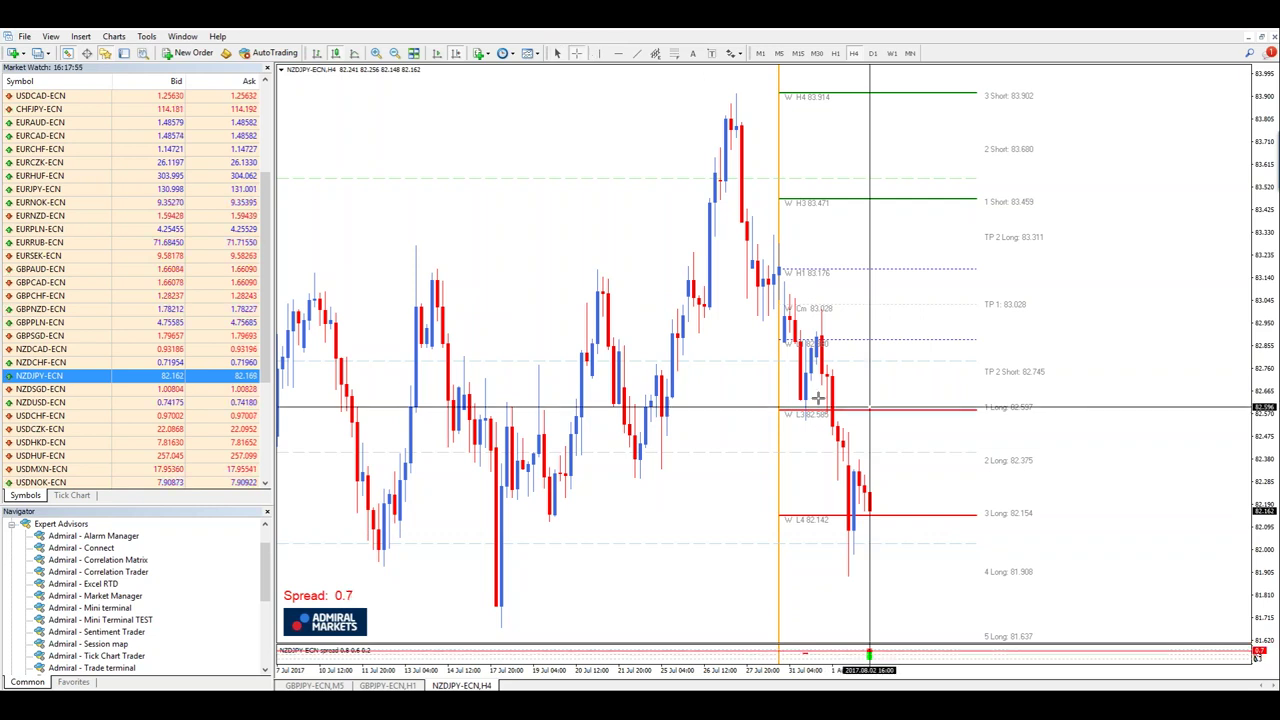
left_click_drag(805, 411, 822, 312)
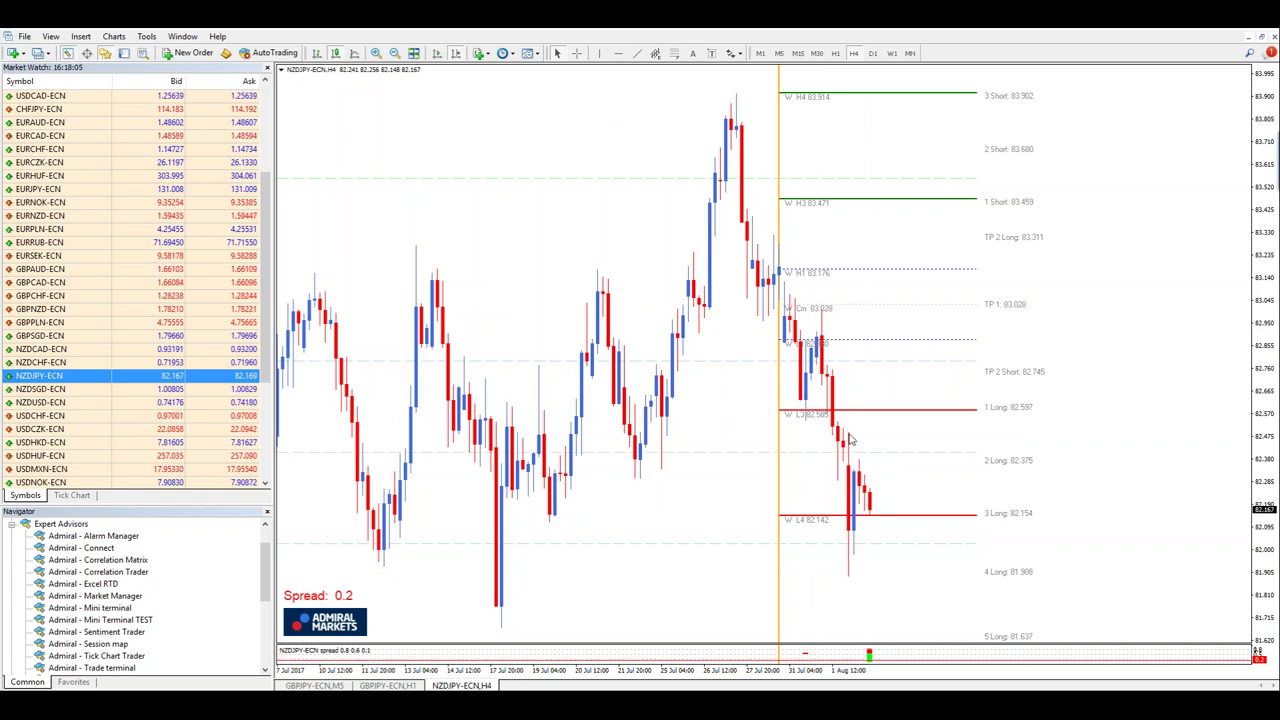
left_click(577, 54)
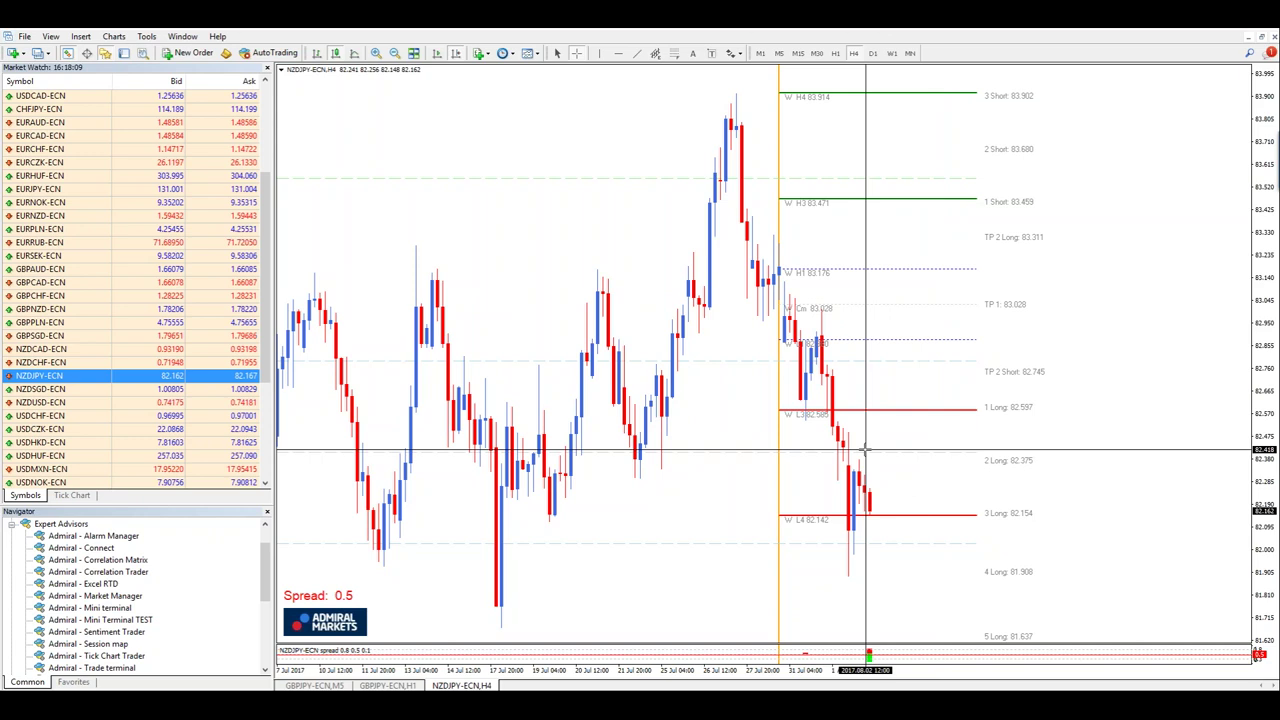
left_click_drag(851, 455, 851, 433)
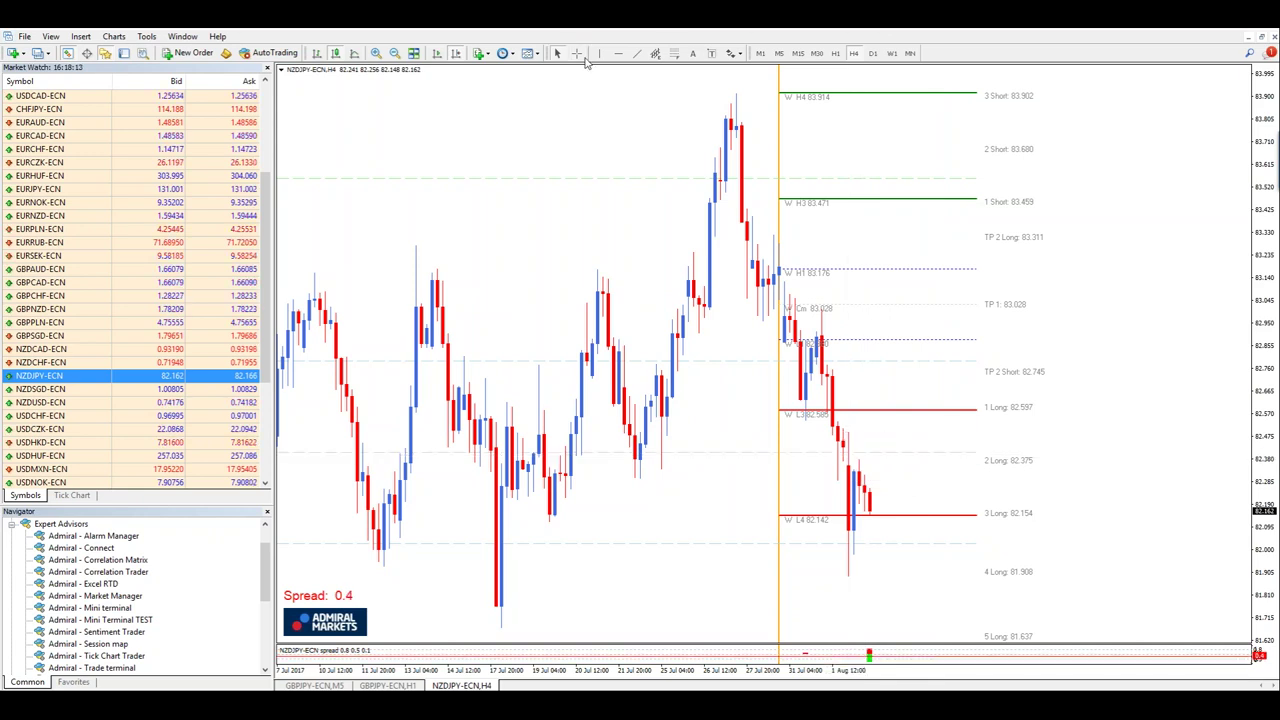
left_click(578, 55)
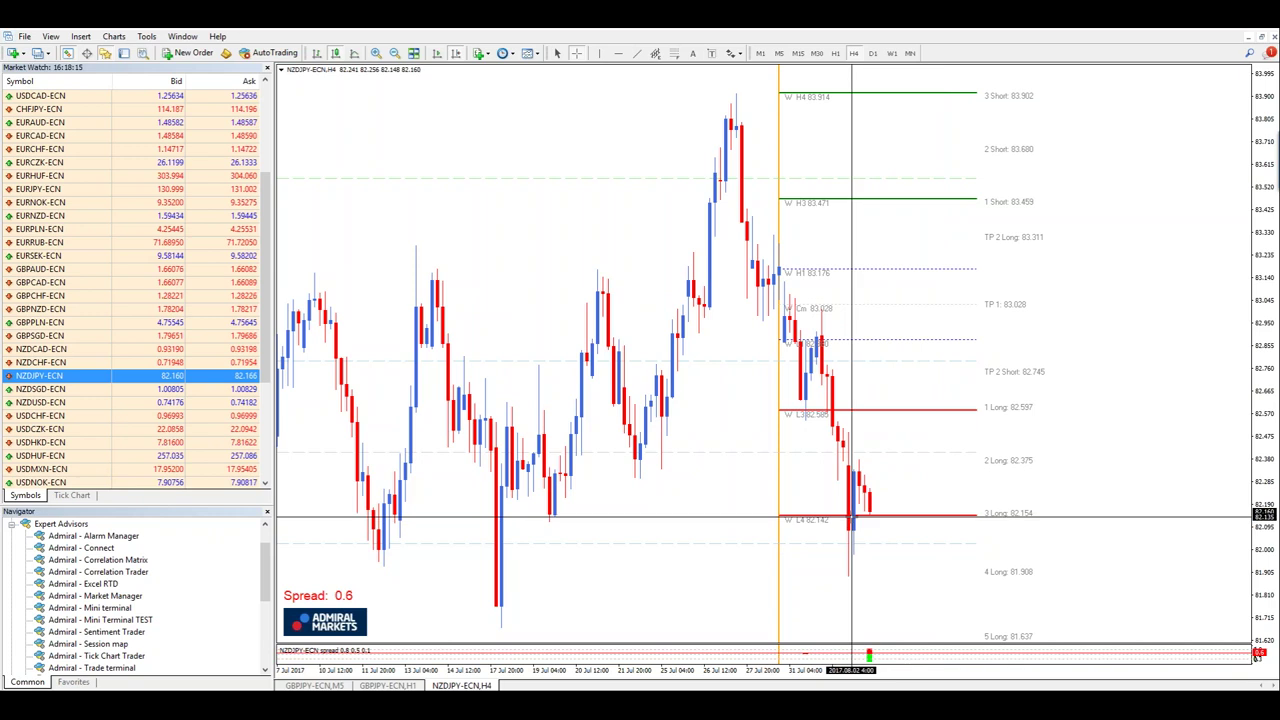
left_click_drag(851, 517, 946, 283)
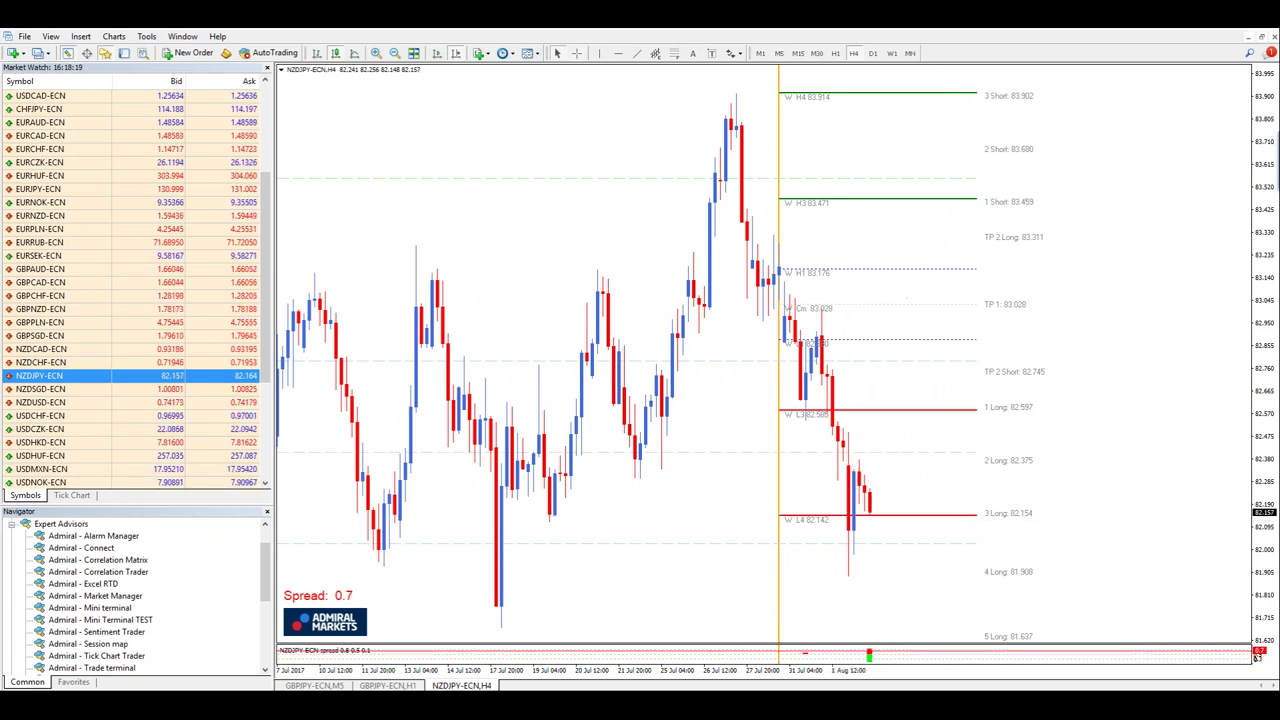
- Place a horizontal line at about 81.692 near the mid-July low on the NZDJPY-ECN H4 chart
left_click_drag(1266, 543, 1248, 620)
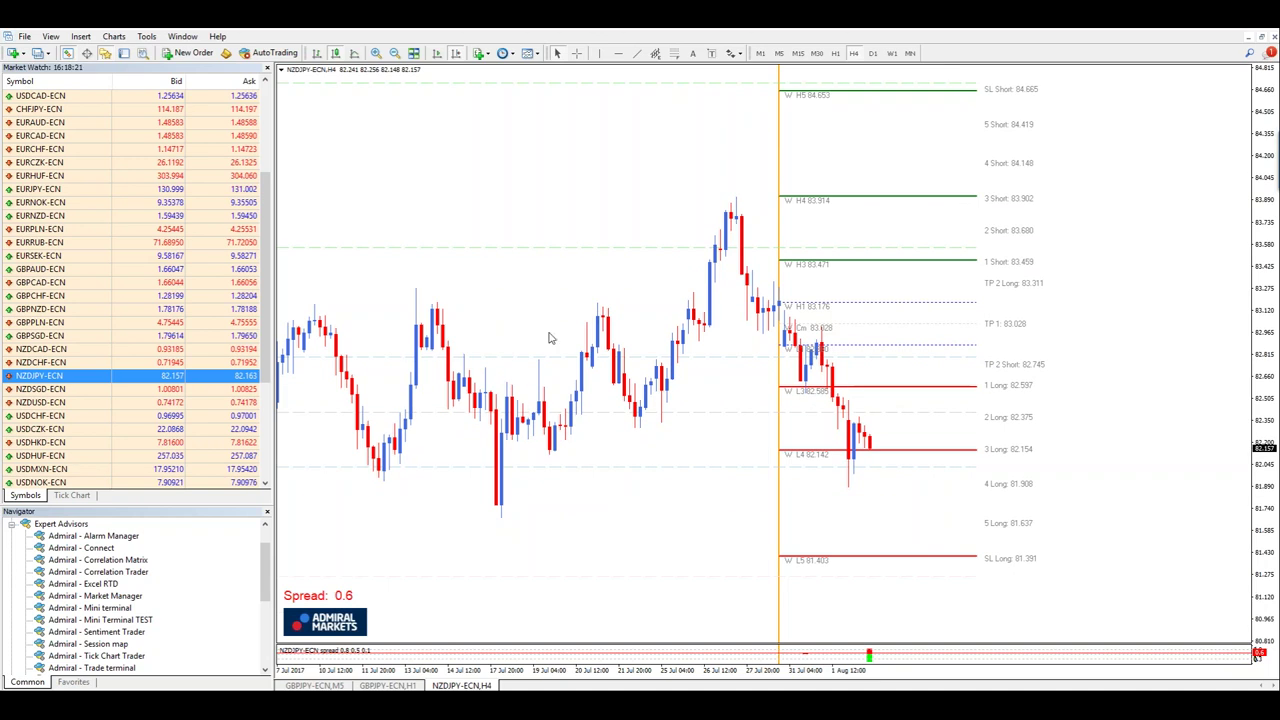
left_click(620, 53)
left_click(607, 512)
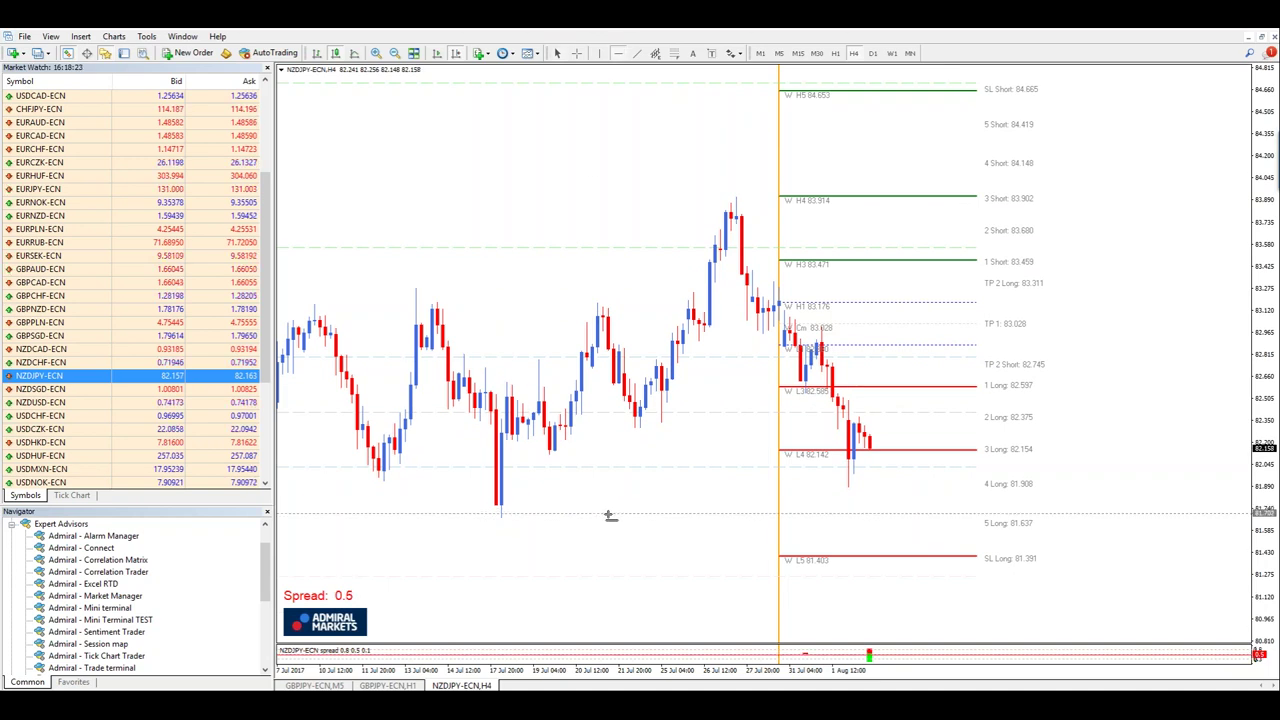
left_click(852, 53)
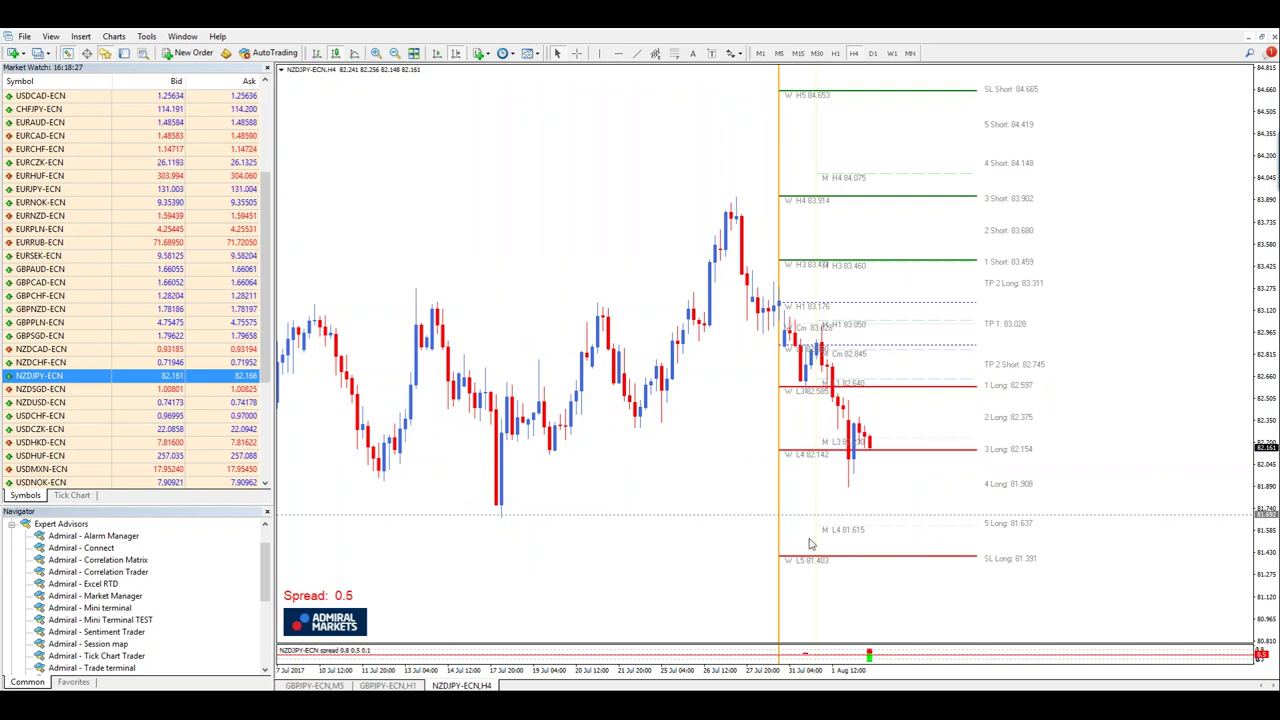
- Load NZDJPY-ECN into the H1 chart in place of GBPJPY-ECN and compare it with the H4 chart
left_click(387, 685)
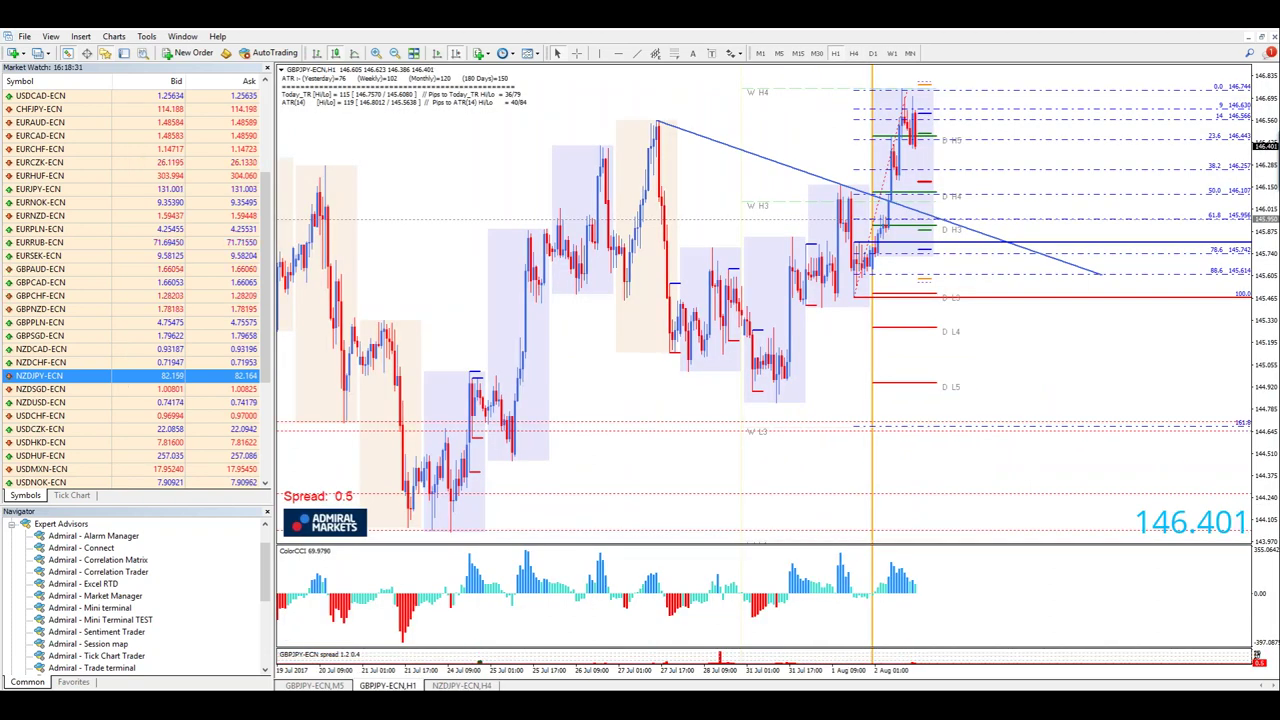
left_click_drag(40, 375, 500, 348)
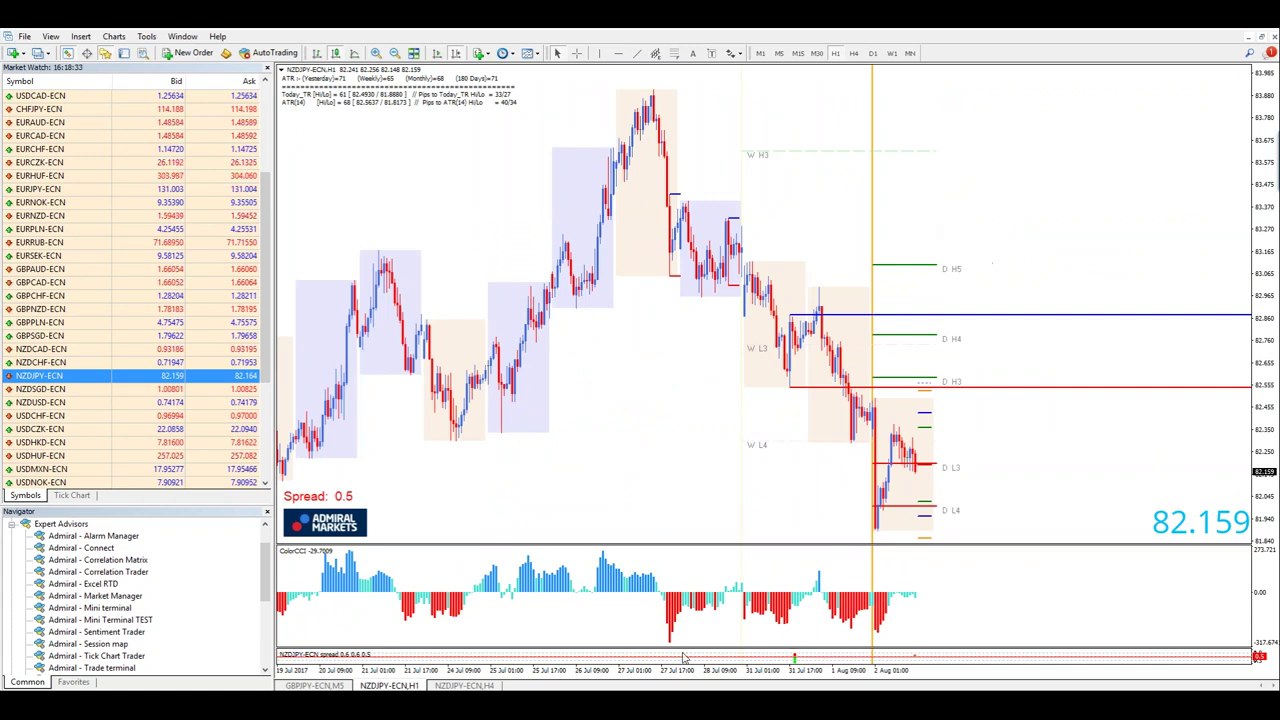
left_click(460, 685)
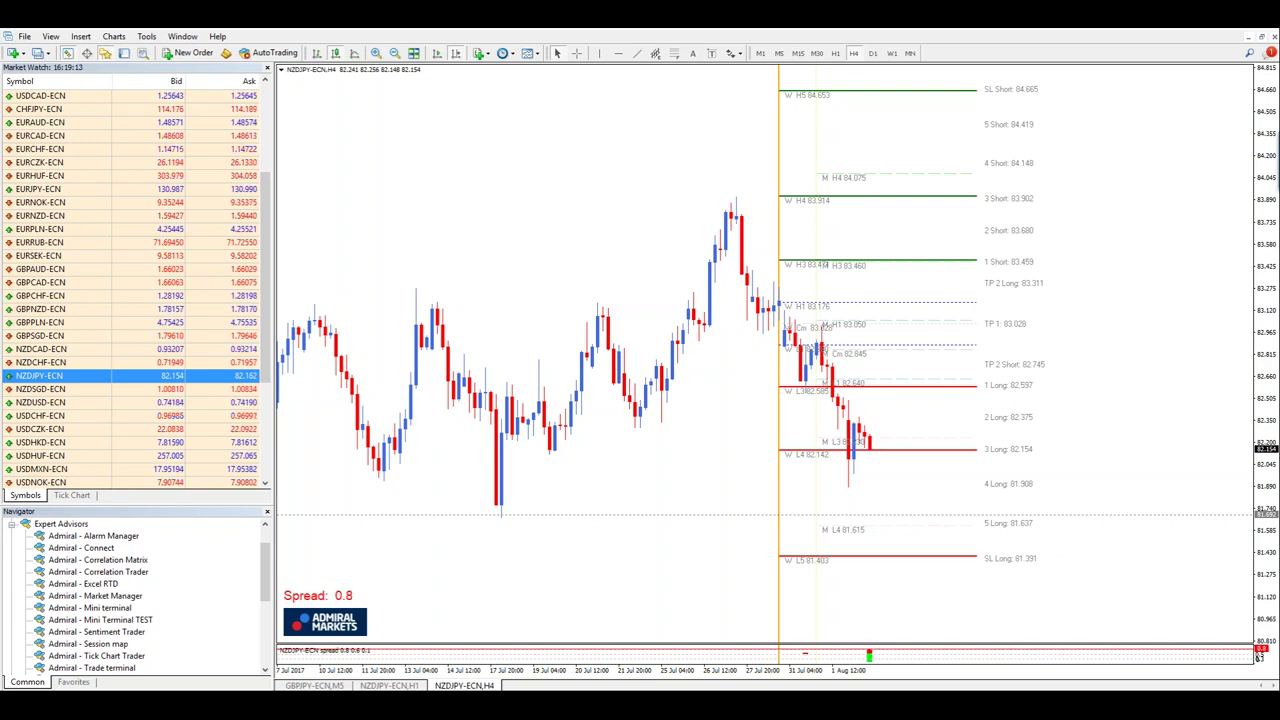
left_click(392, 686)
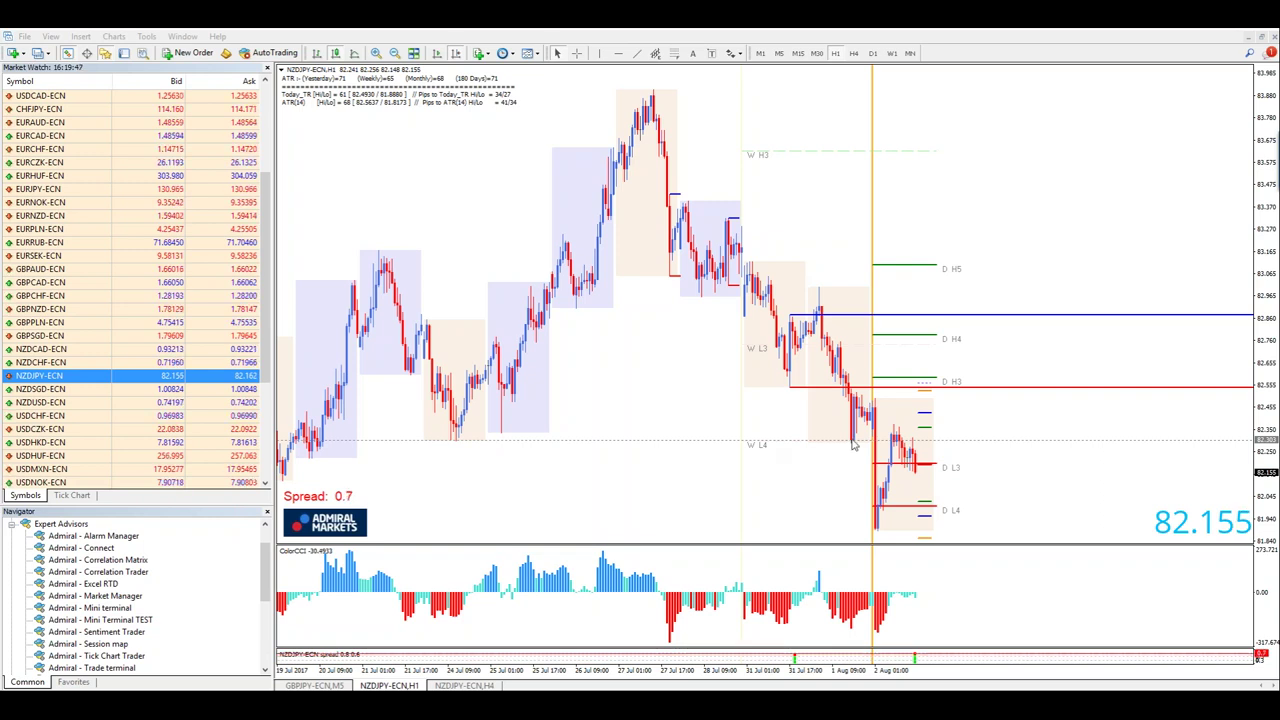
- Add a blue exponential moving average with period 89, applied to Close, to the NZDJPY-ECN H1 chart
left_click(80, 36)
mouse_move(123, 57)
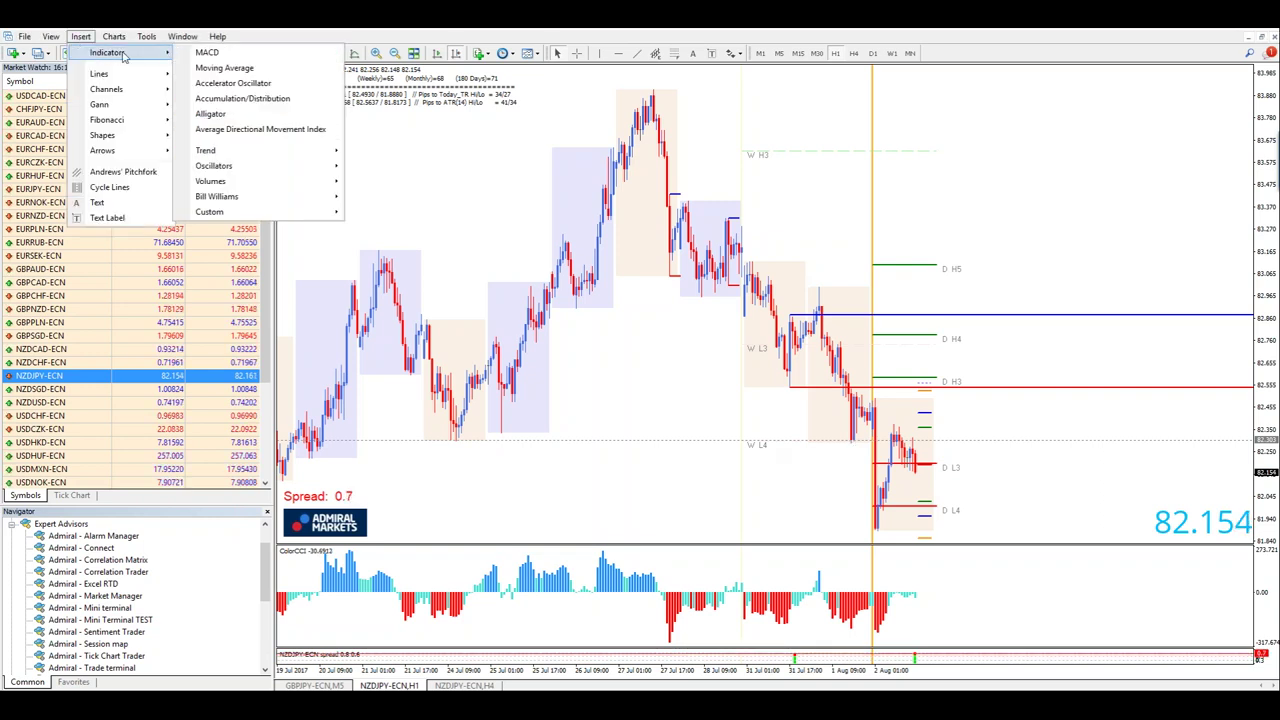
left_click(224, 67)
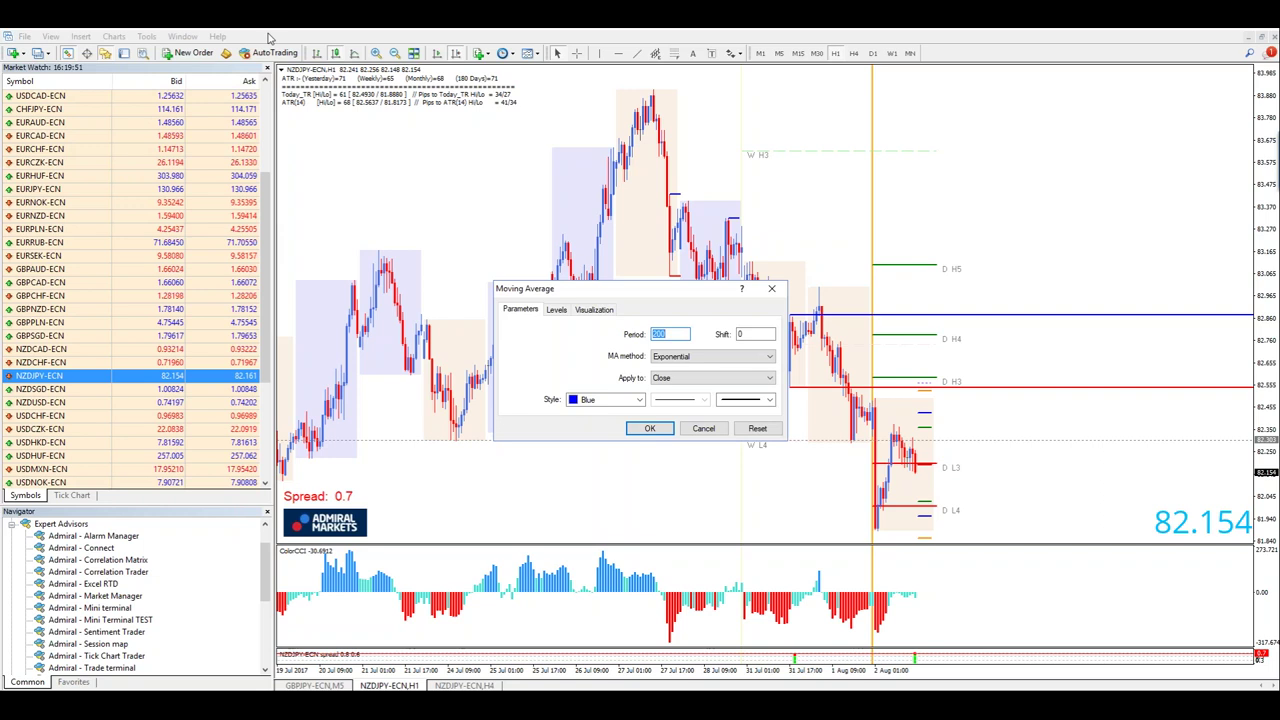
type("89")
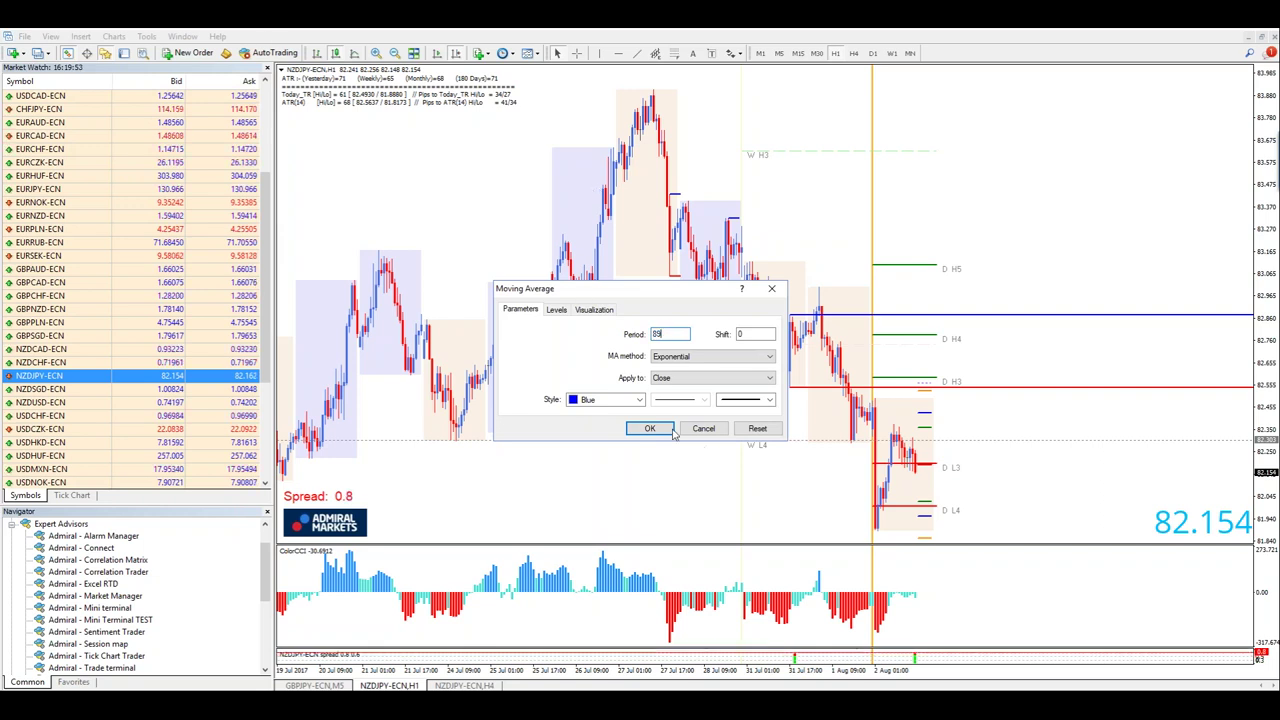
left_click(650, 428)
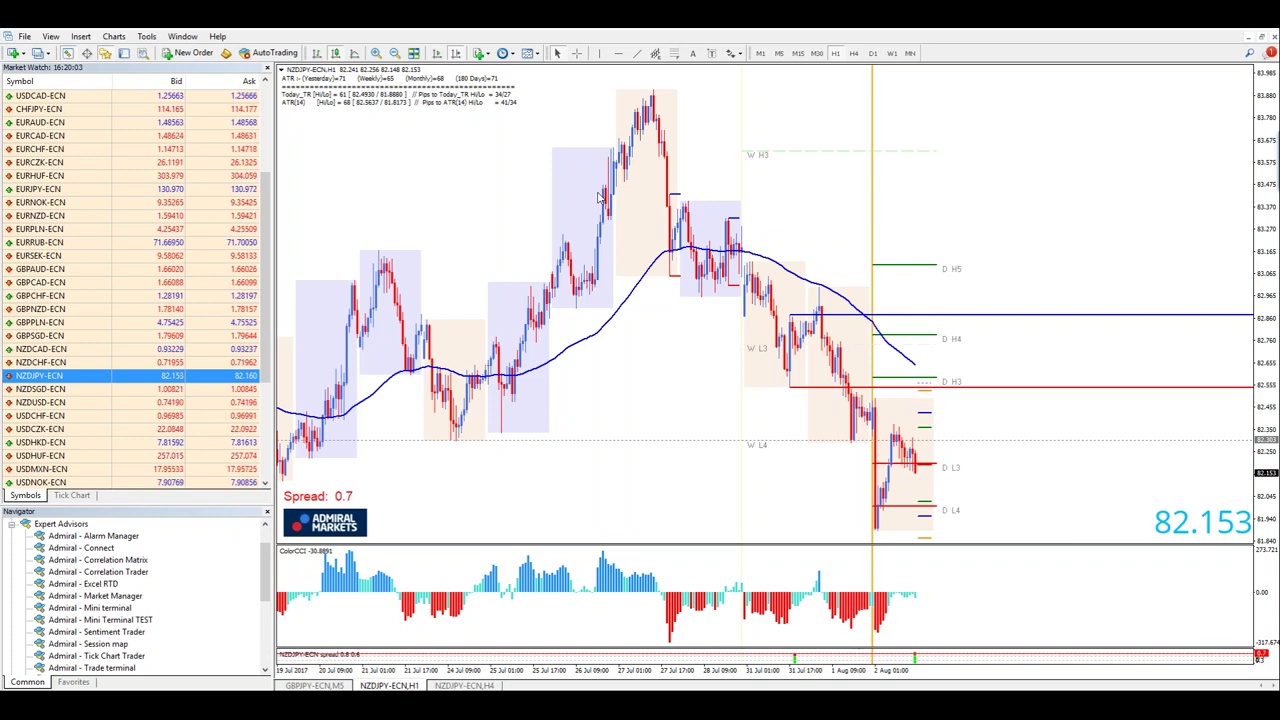
- Draw a Fibonacci retracement on the NZDJPY-ECN H1 chart from the 1 August high down to the 2 August low
left_click(80, 36)
mouse_move(130, 119)
left_click(205, 118)
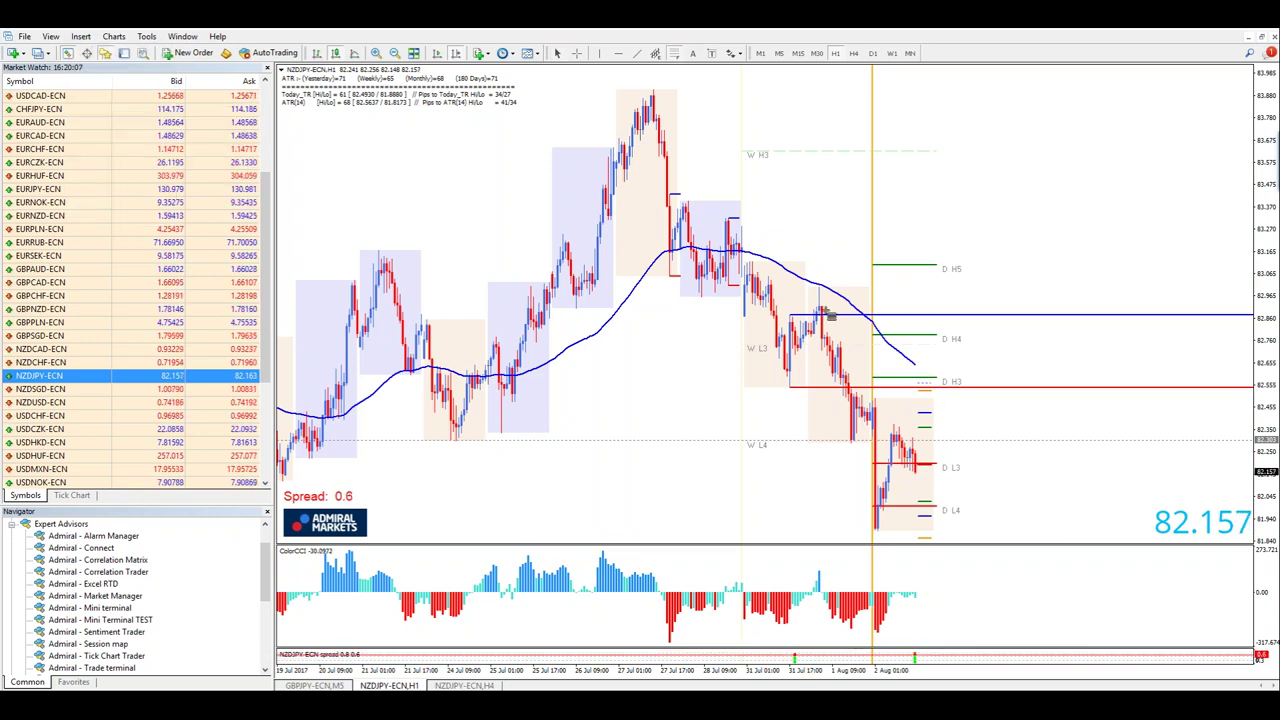
left_click_drag(885, 472, 884, 534)
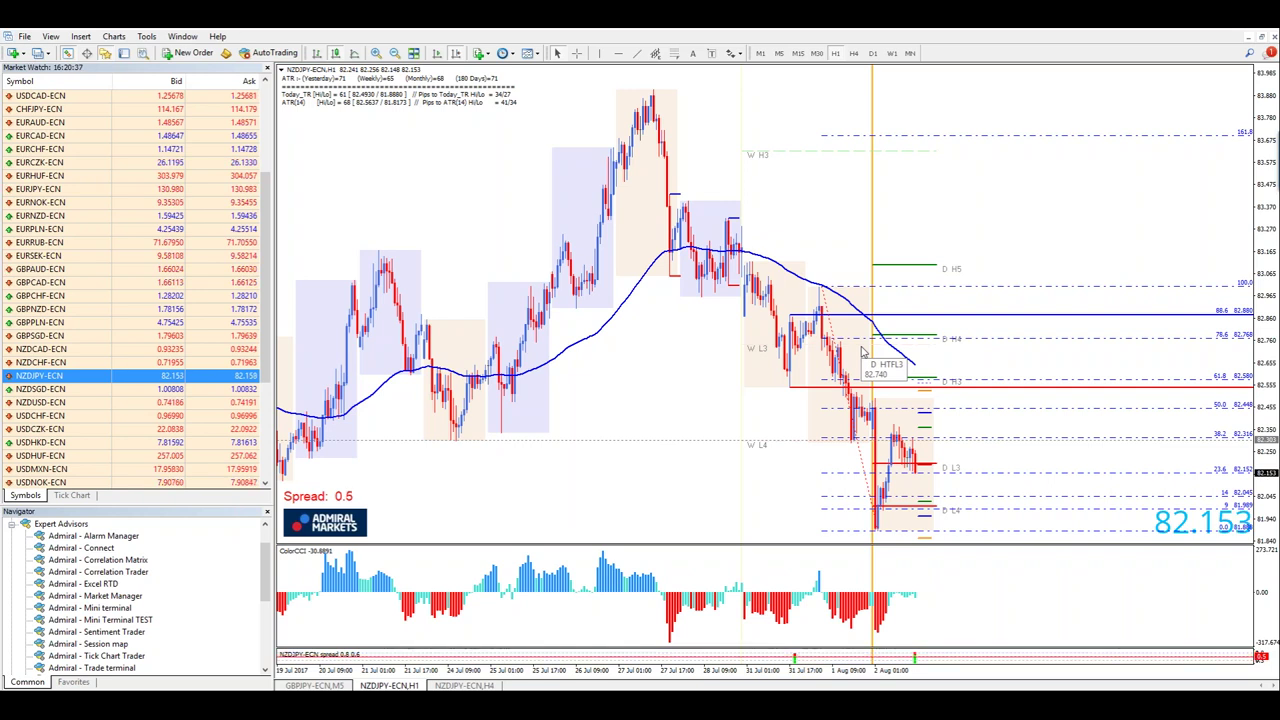
- Review the NZDJPY-ECN H4 chart and replace it with GBPJPY-ECN from the symbol list
left_click(464, 685)
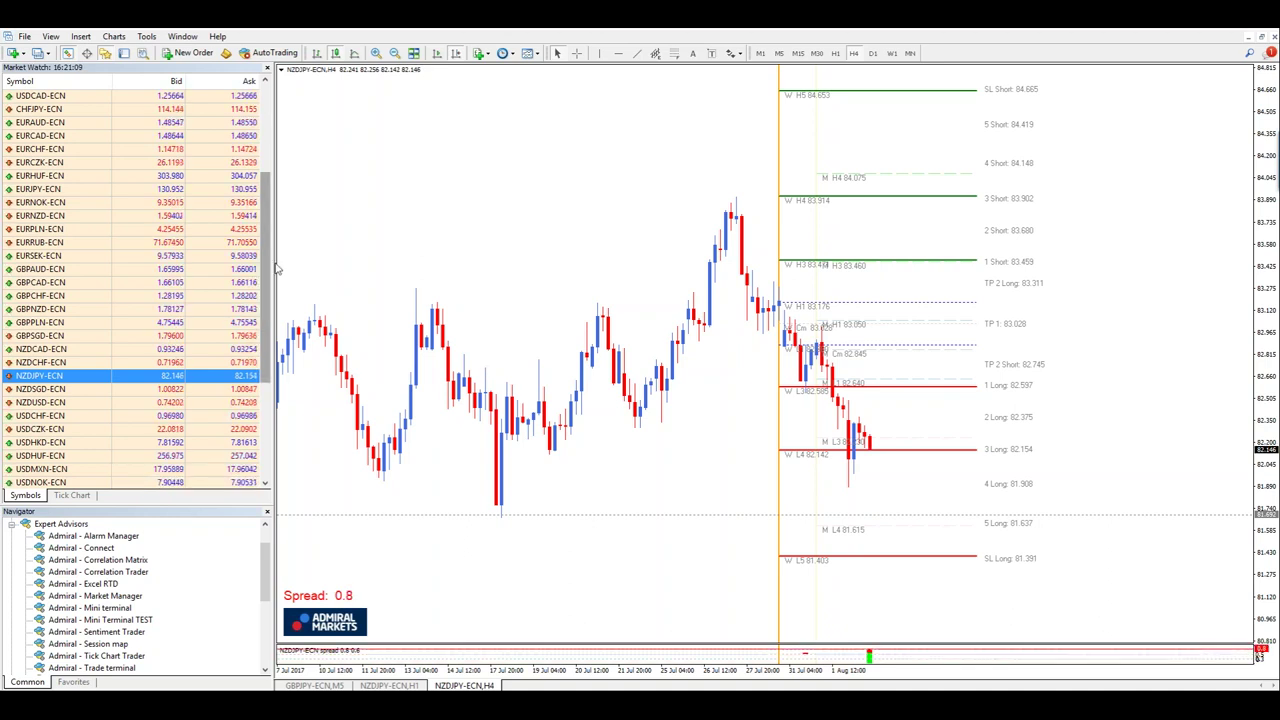
scroll(177, 164, "up", 4)
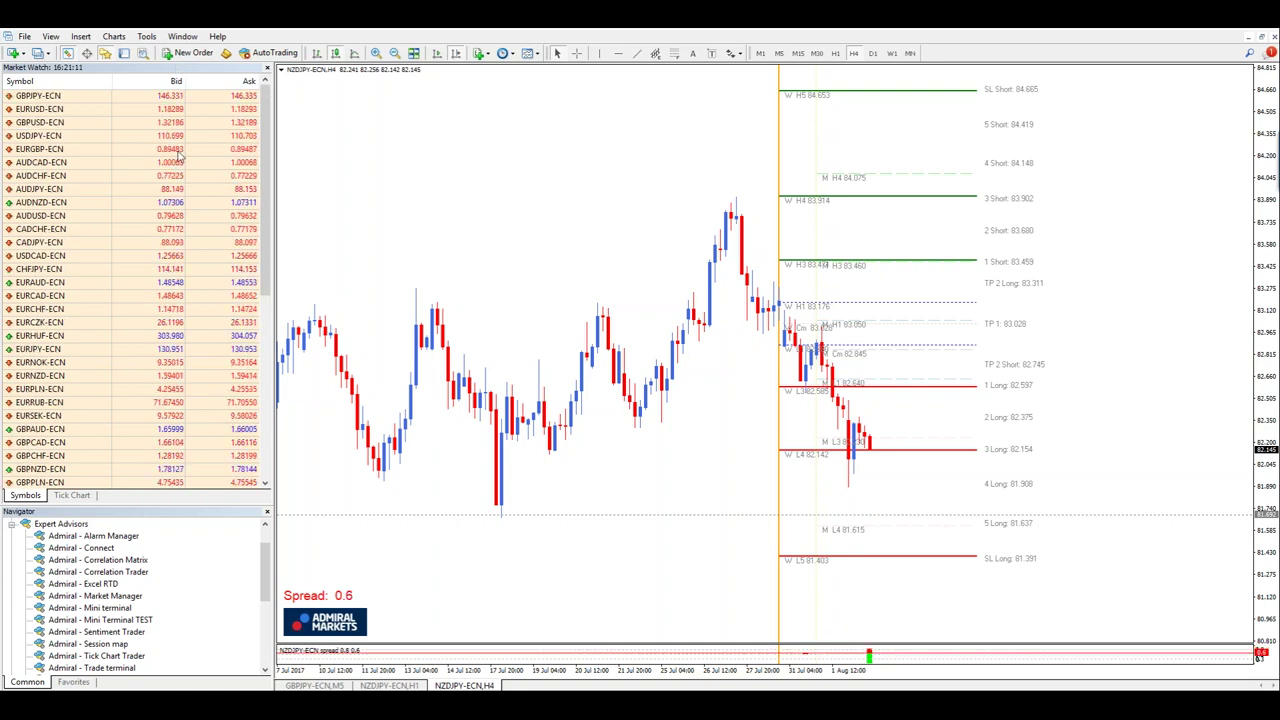
left_click_drag(178, 96, 492, 278)
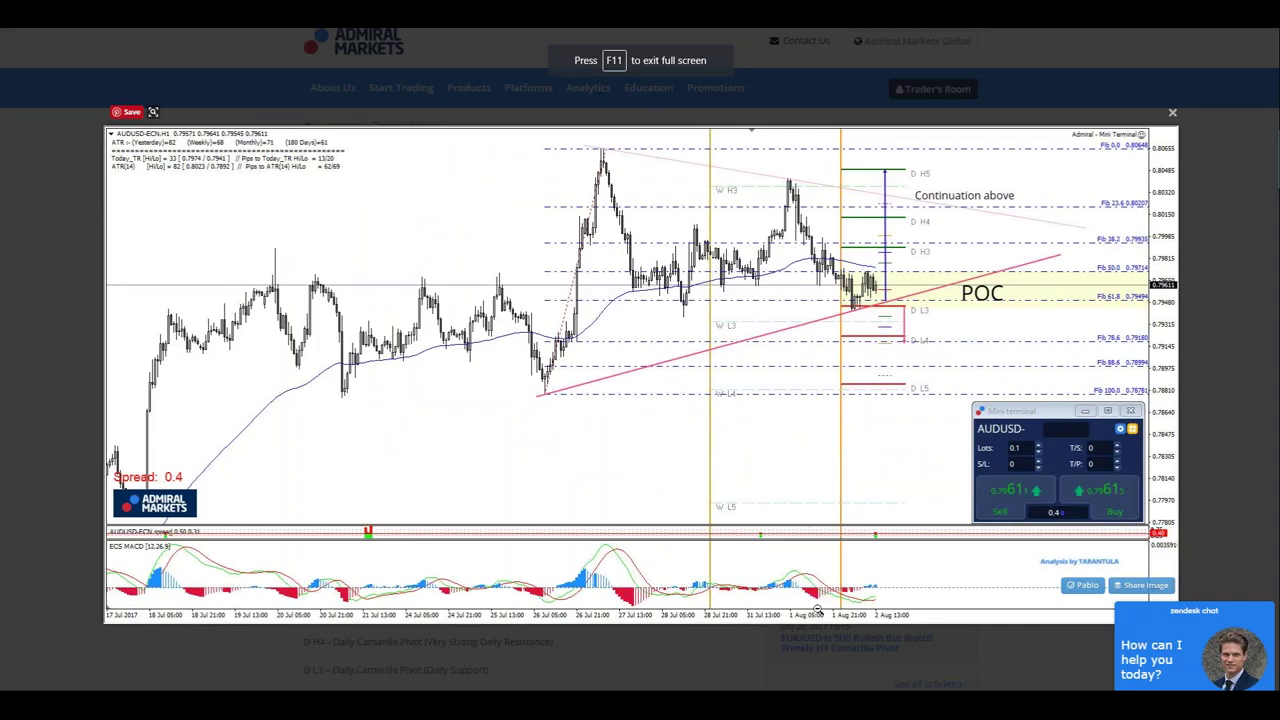
- Examine the AUD/USD Bullish POC Zone article in the browser along with its enlarged H1 chart
left_click(1125, 131)
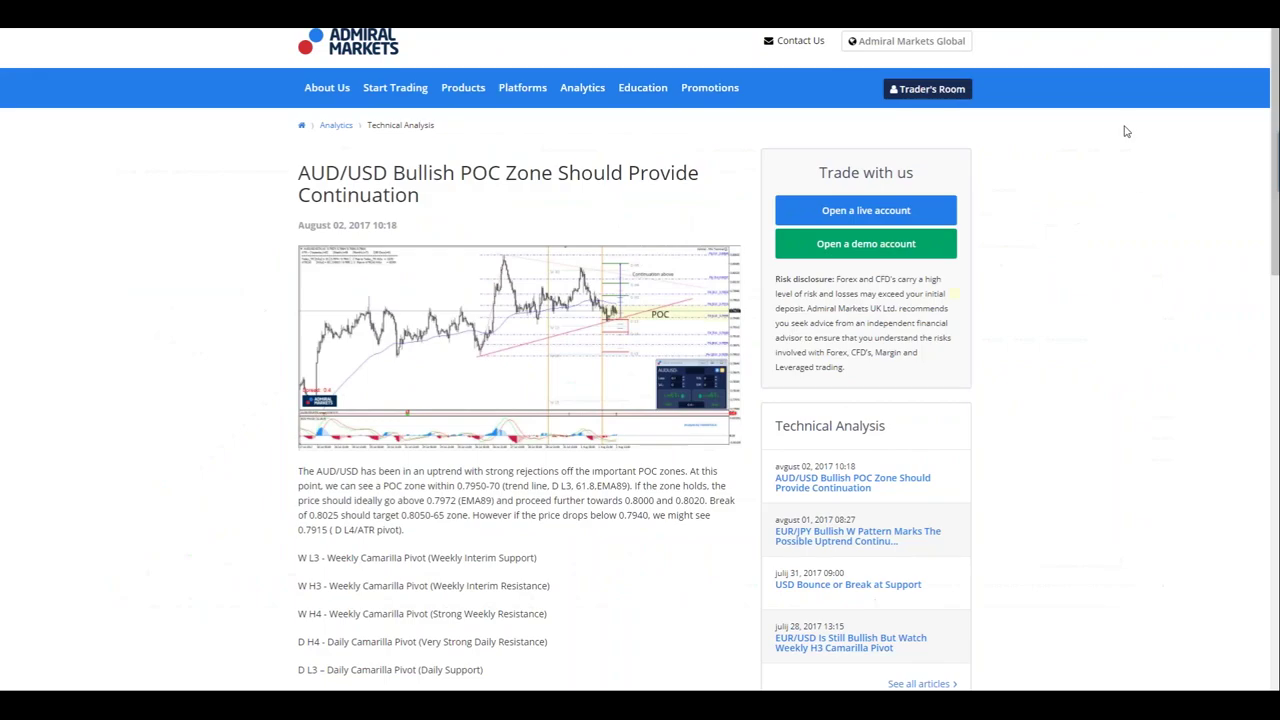
left_click(563, 250)
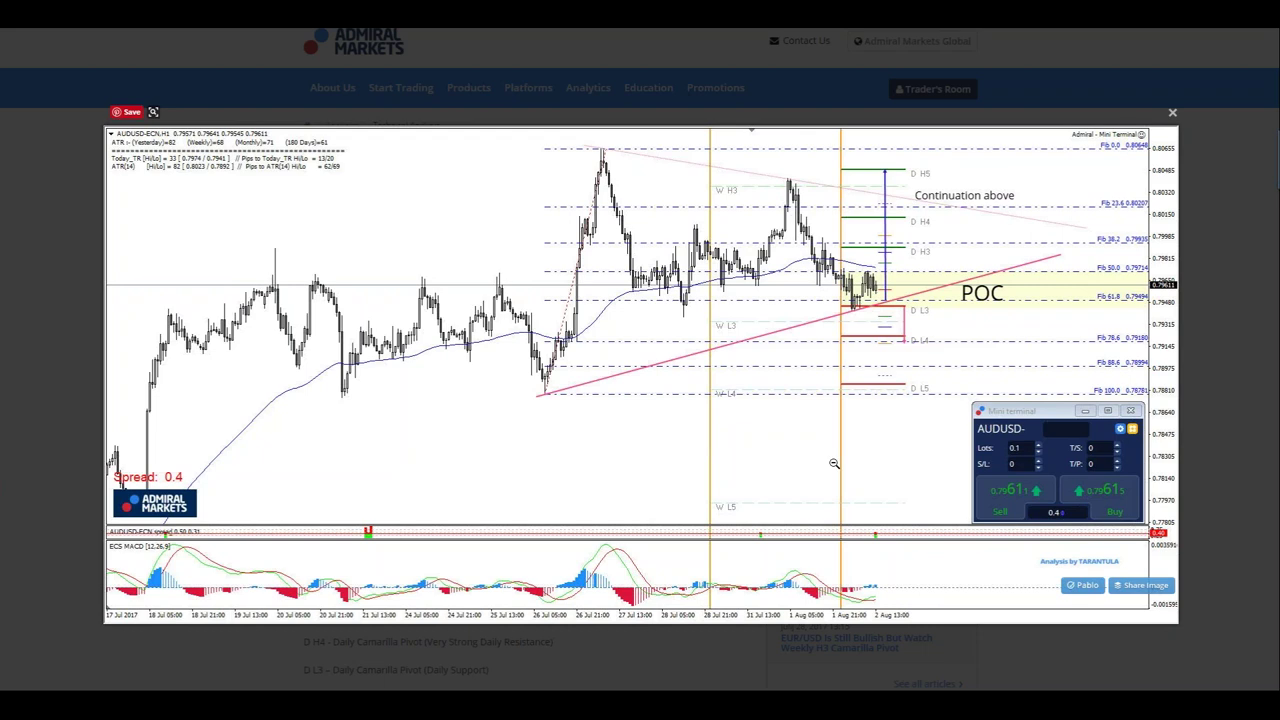
left_click(1171, 114)
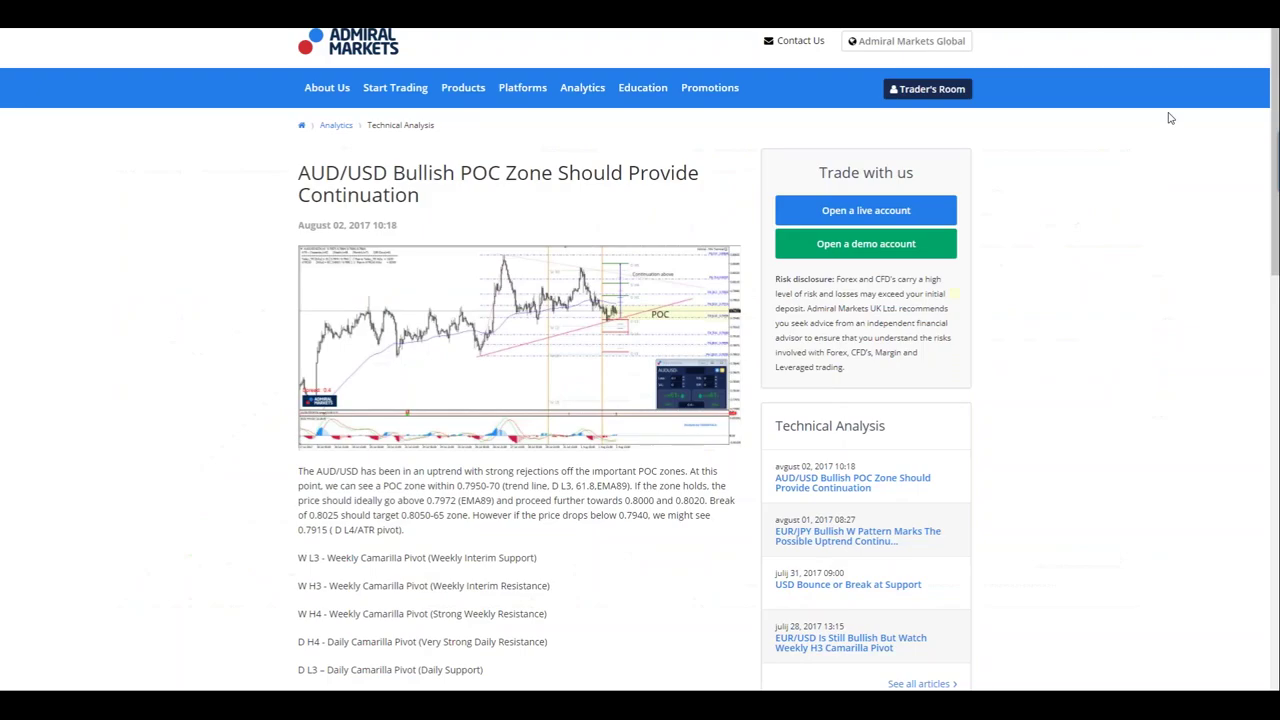
mouse_move(689, 427)
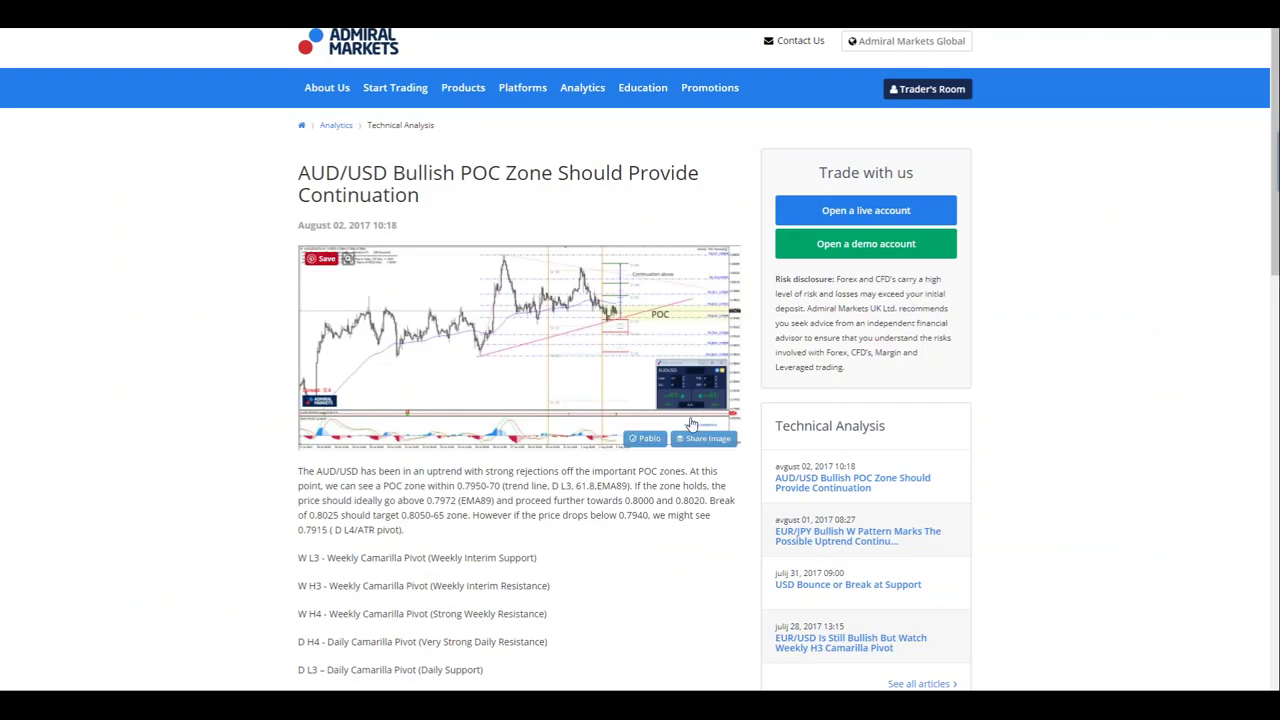
- Switch back to MetaTrader 4 and load AUDUSD-ECN into both the H4 chart and the H1 chart
key("super")
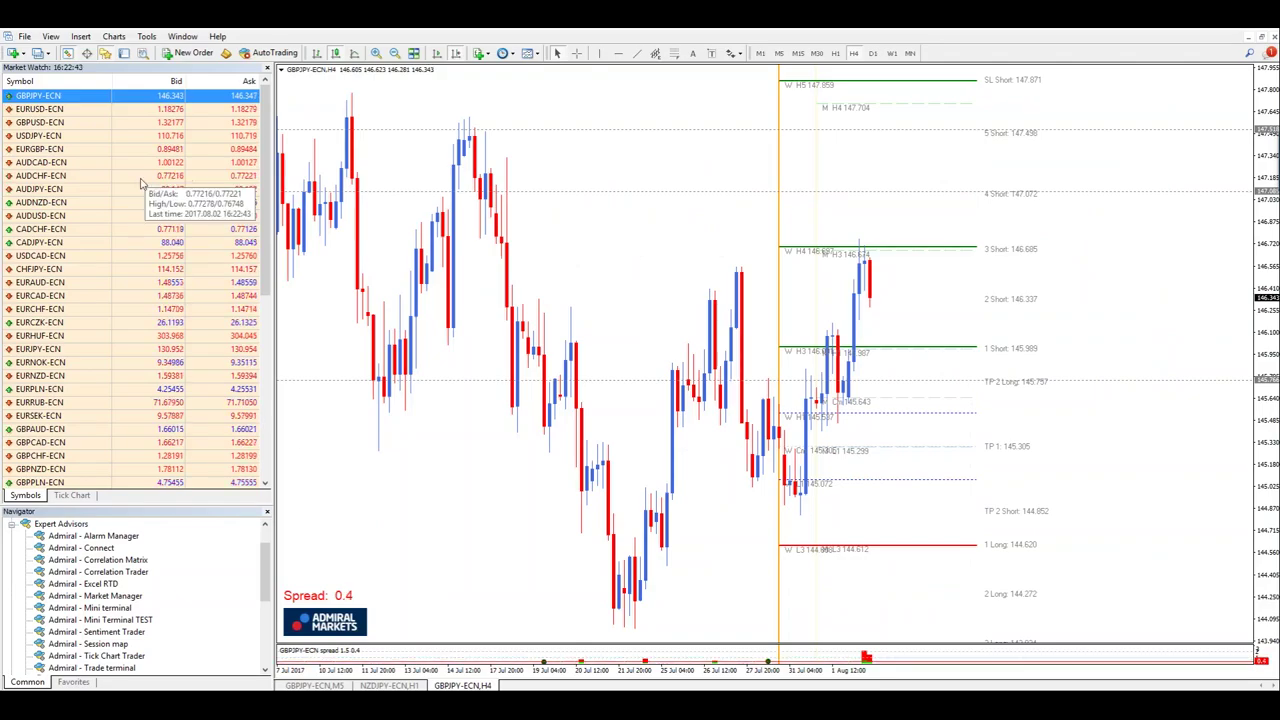
left_click_drag(110, 216, 795, 261)
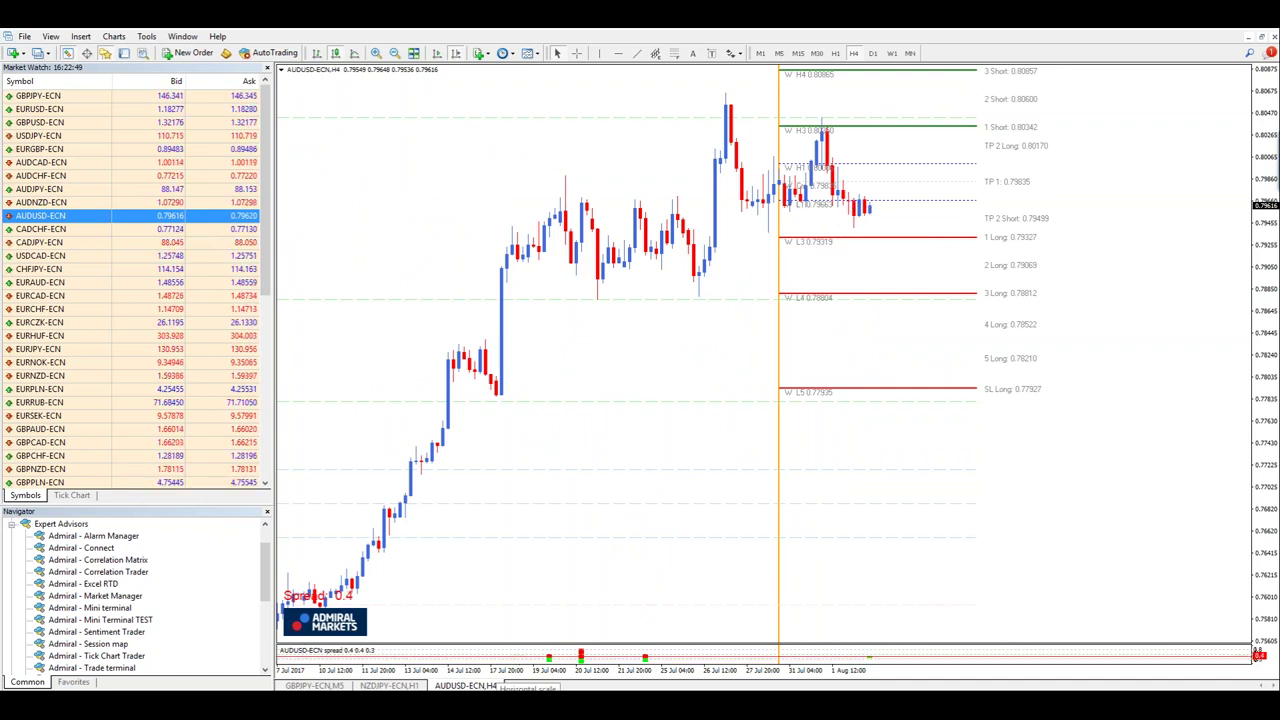
left_click(390, 686)
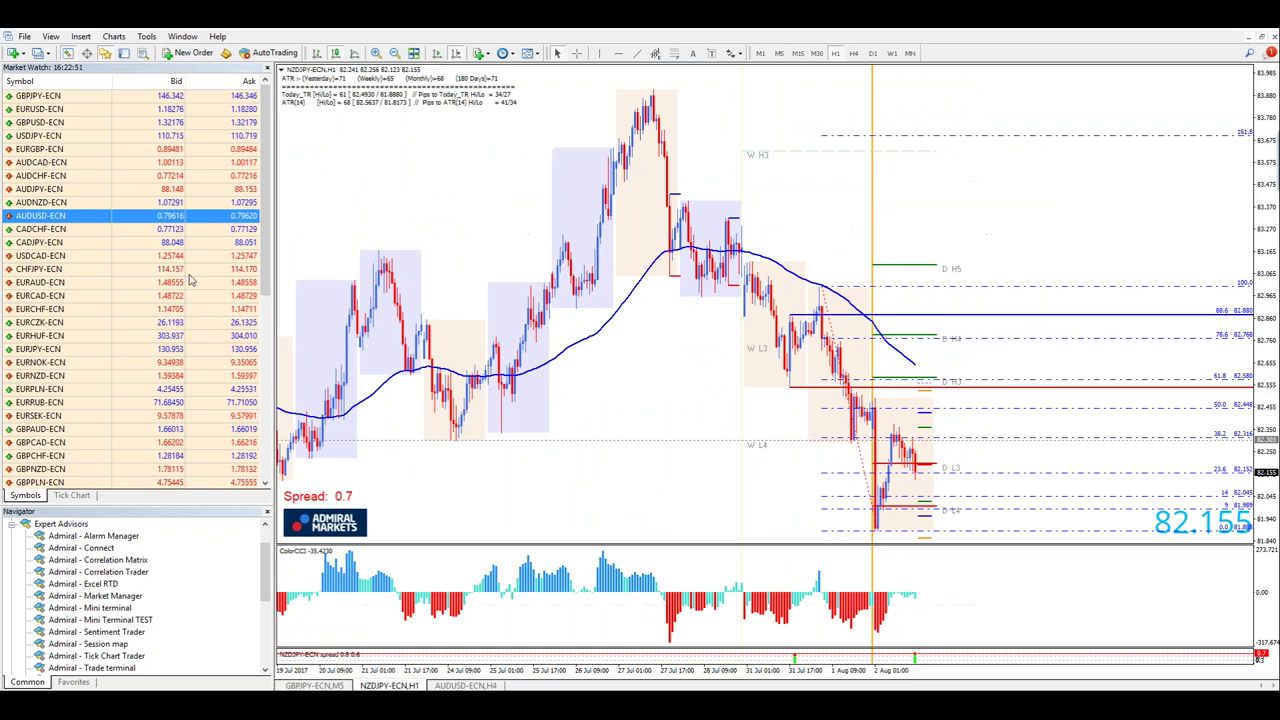
left_click_drag(225, 216, 395, 212)
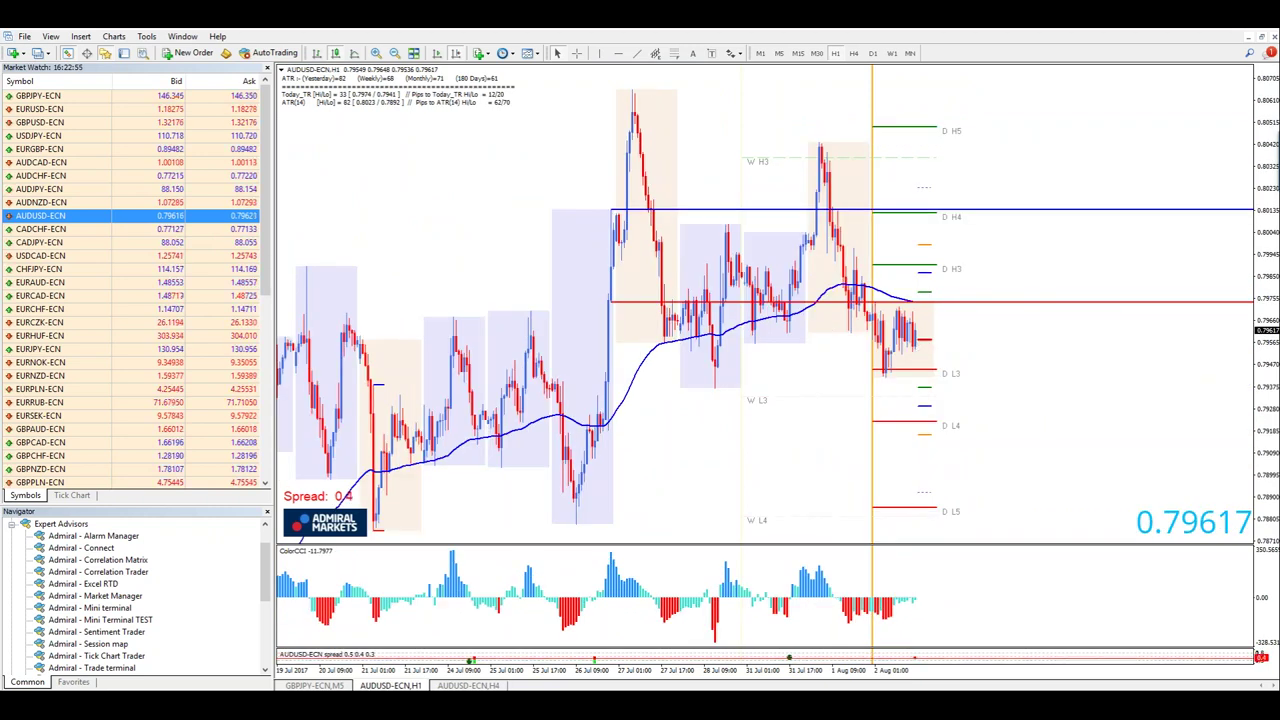
- Measure the rebound from the 2 August low on the AUDUSD-ECN H1 chart and inspect the price near the moving average
left_click(576, 53)
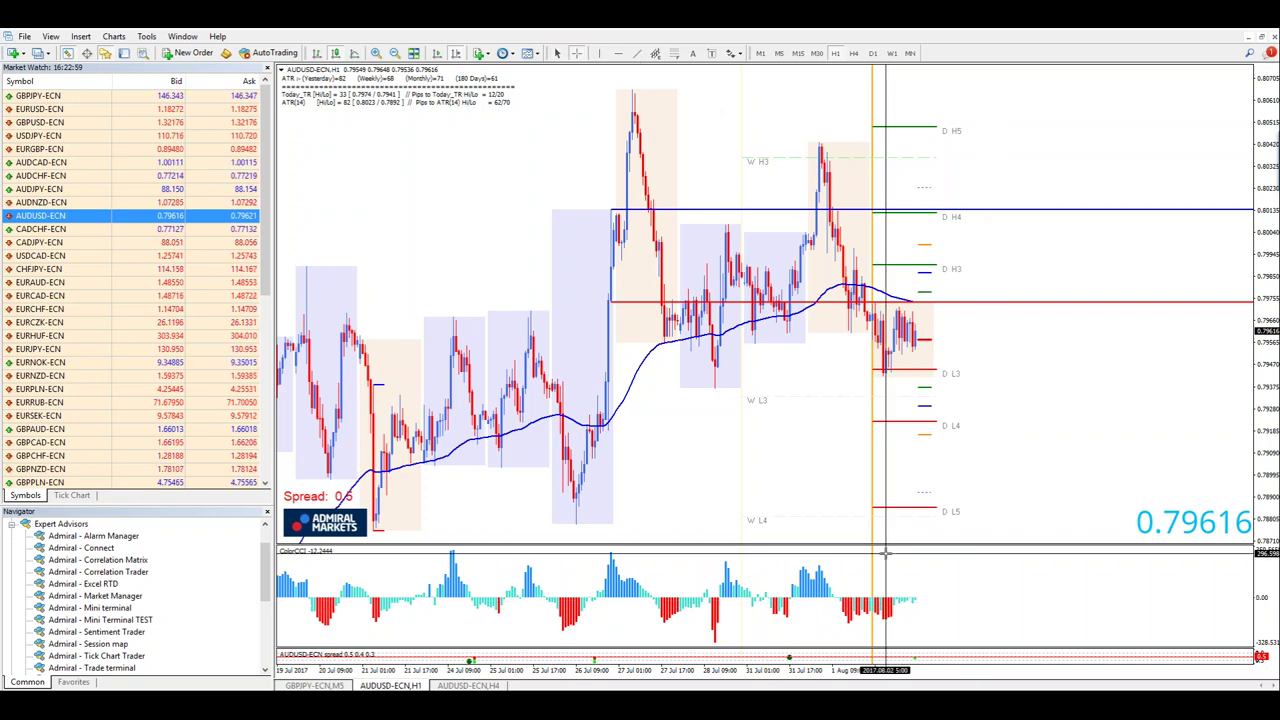
left_click_drag(888, 366, 905, 331)
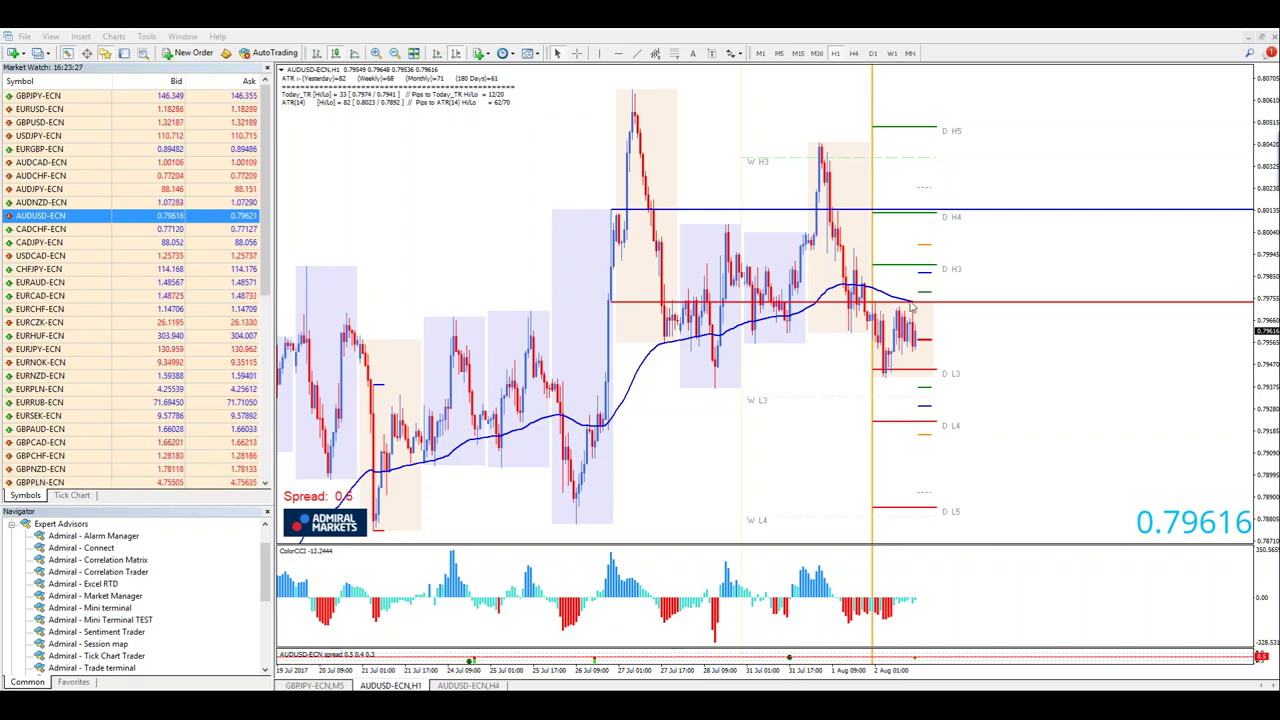
left_click_drag(925, 318, 890, 320)
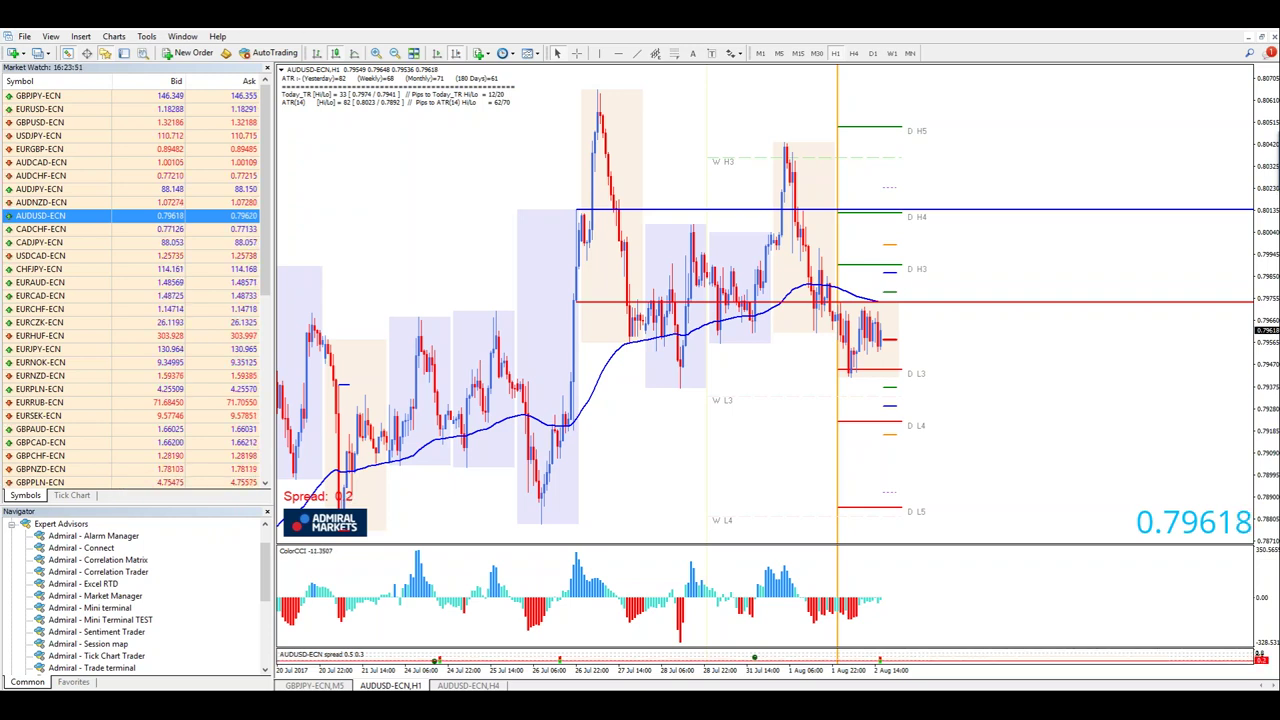
- Load XAUUSD-ECN into the H1 chart and add horizontal lines near 1271, 1265 and 1262 plus a rising trendline from the 27 July low
scroll(88, 379, "down", 8)
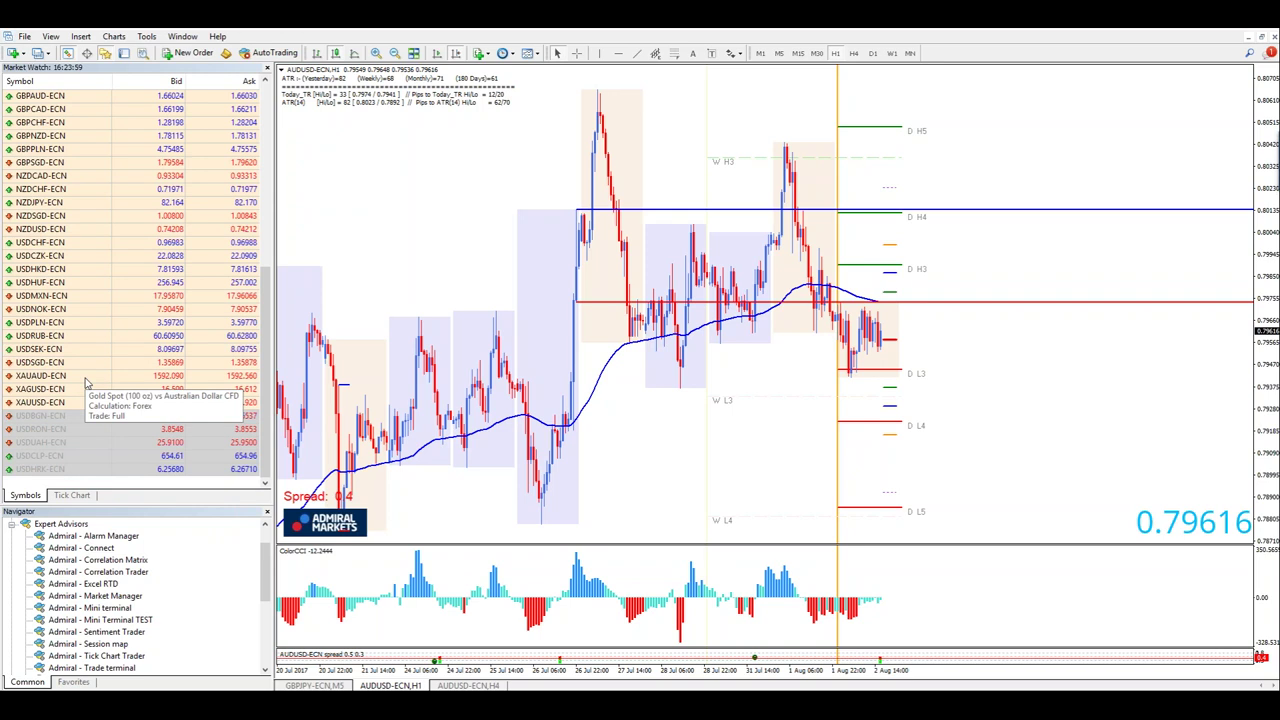
left_click_drag(70, 405, 832, 87)
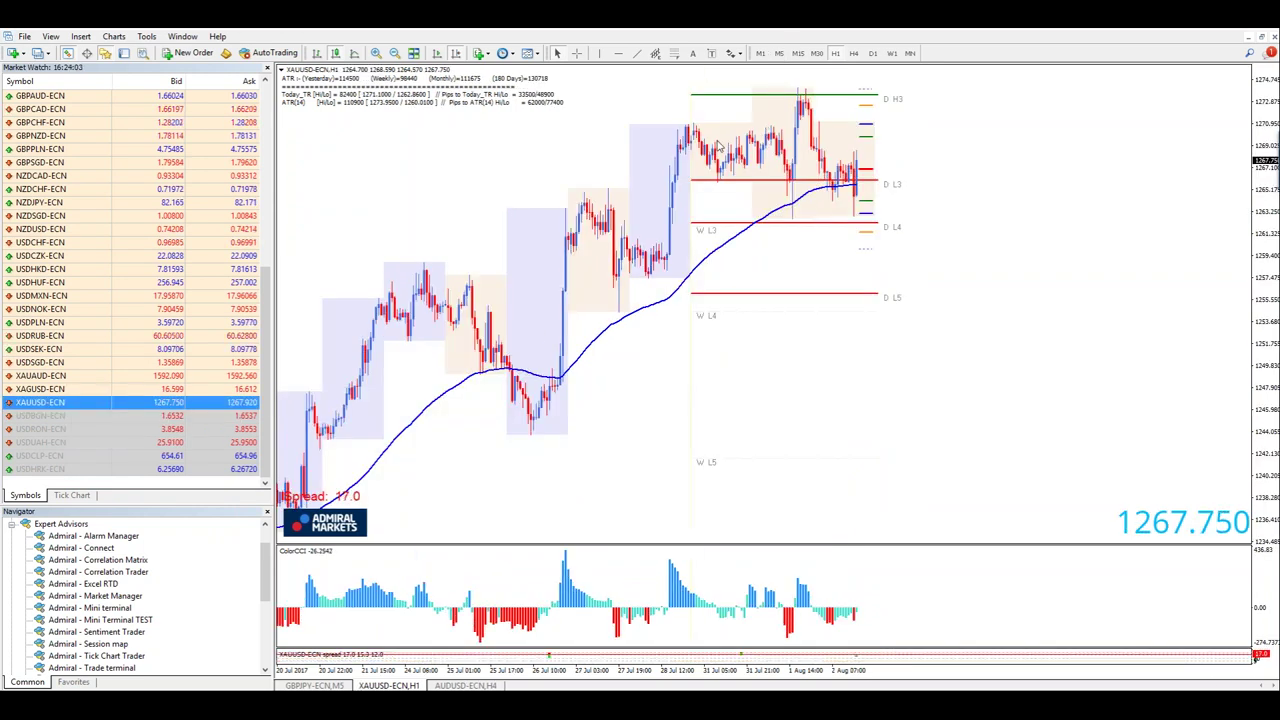
left_click(618, 53)
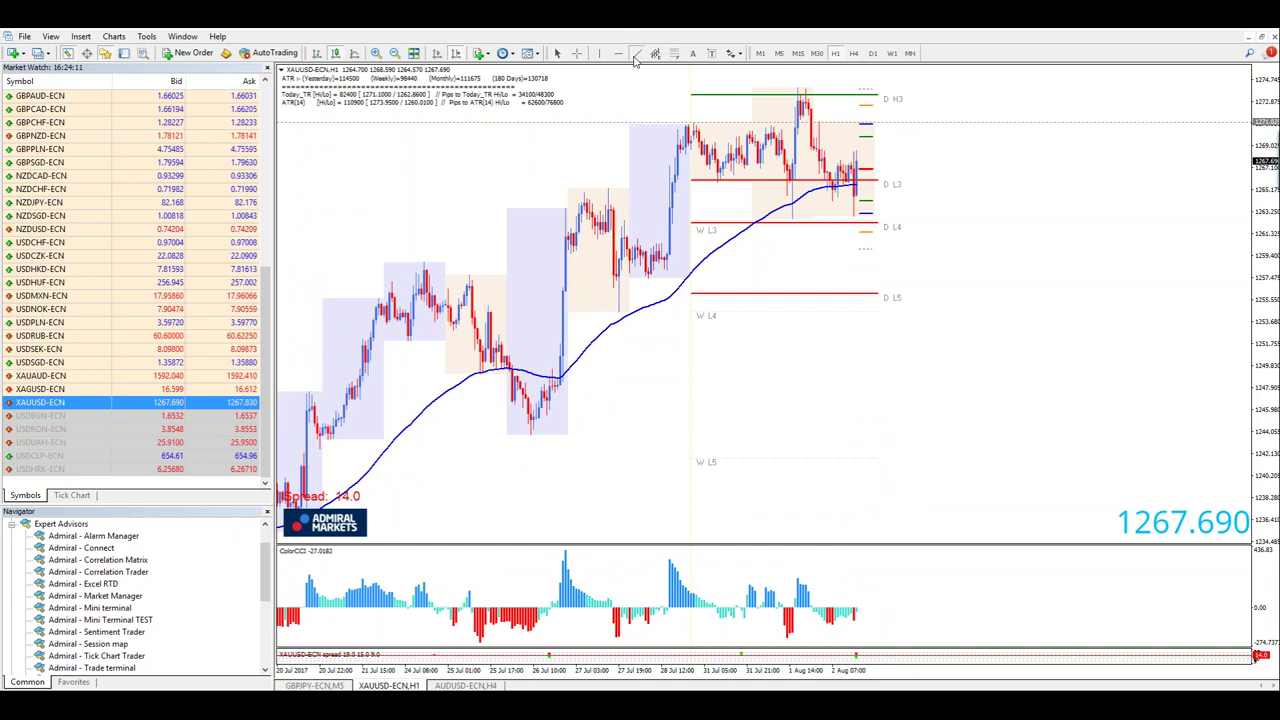
mouse_move(622, 312)
left_mouse_down()
mouse_move(971, 157)
mouse_move(1088, 120)
left_mouse_up()
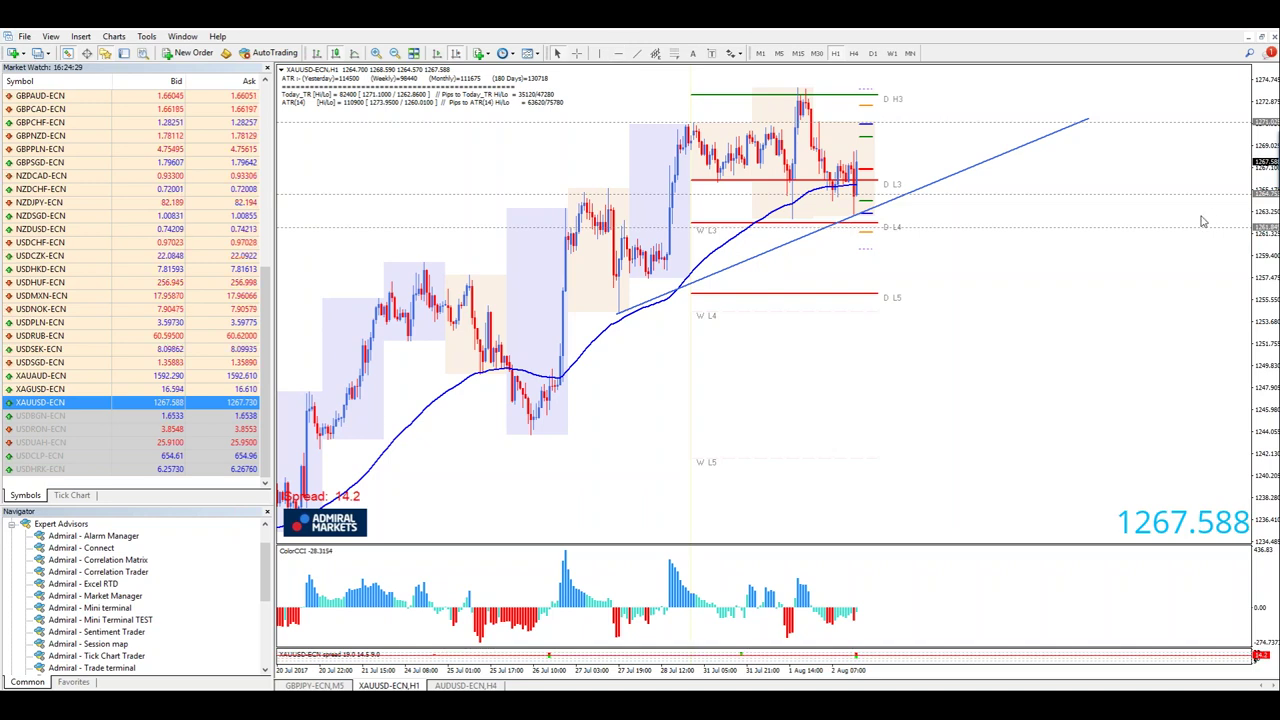
- Enable ShowLabelPrice in the ECSCamarilla indicator inputs on the XAUUSD-ECN H1 chart
right_click(1009, 273)
left_click(1010, 336)
left_click(973, 304)
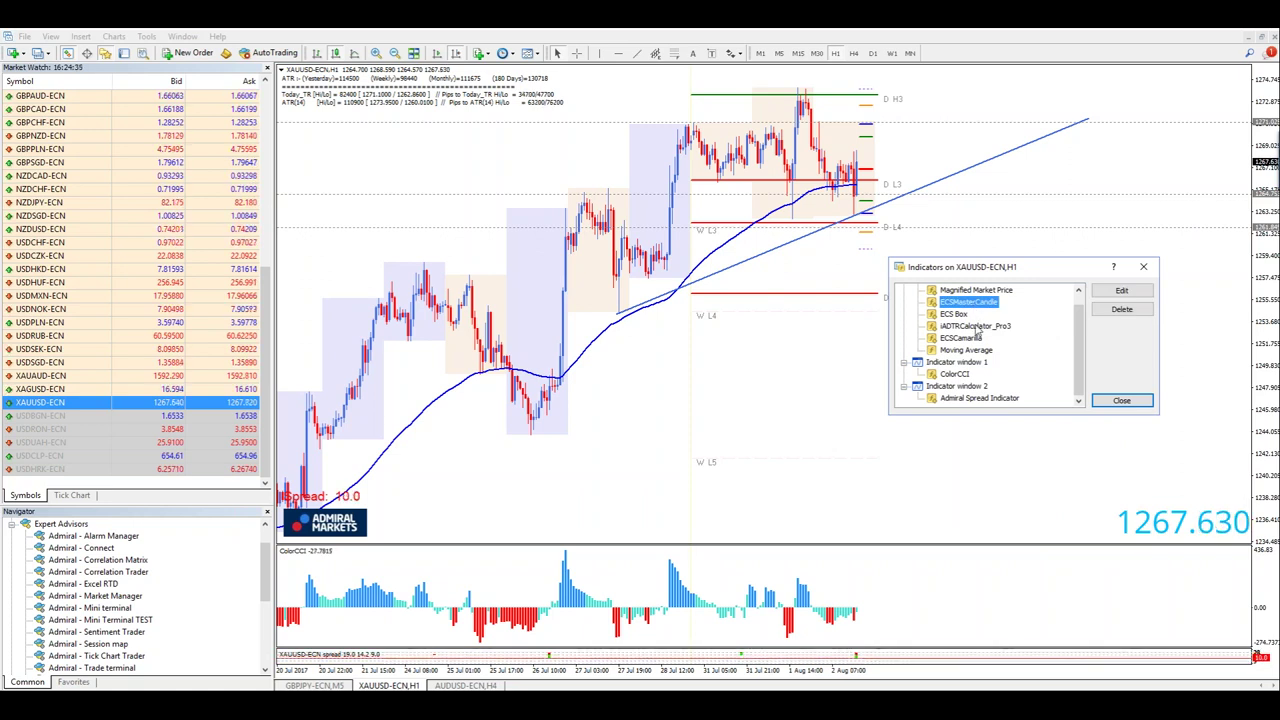
scroll(967, 316, "up", 1)
scroll(964, 318, "down", 1)
double_click(965, 338)
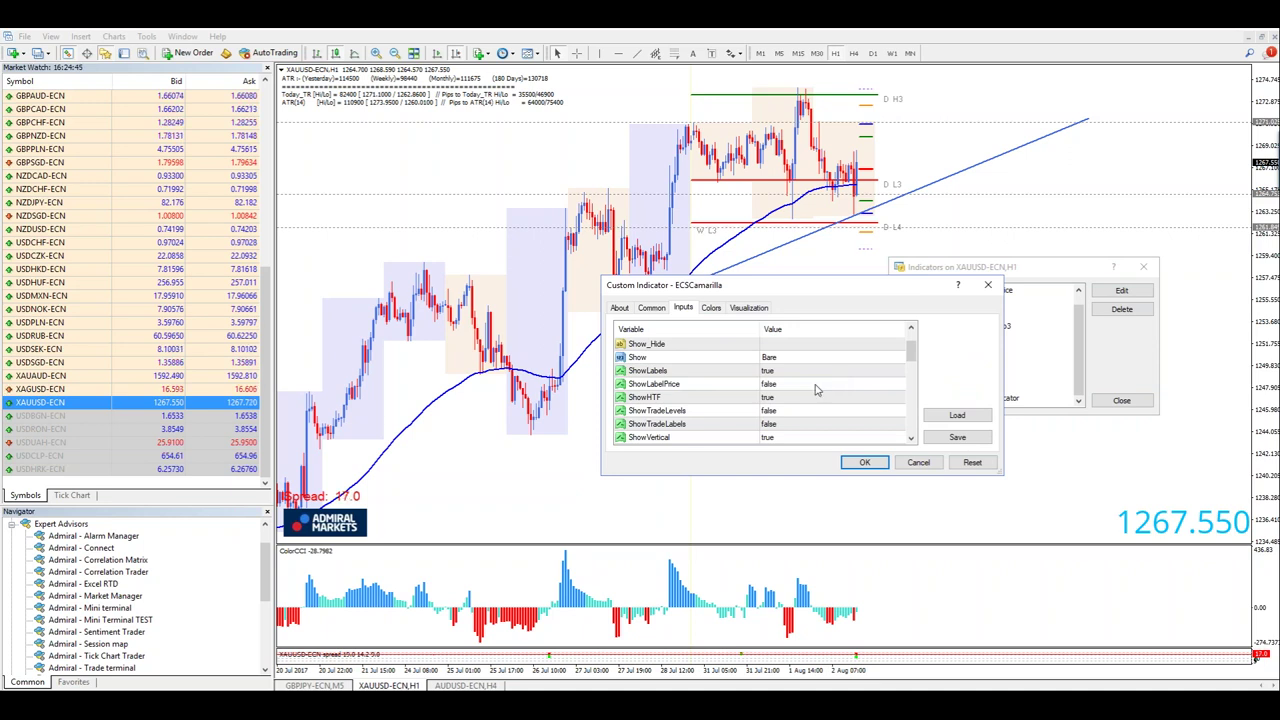
left_click(812, 386)
left_click(812, 390)
left_click(788, 398)
left_click(857, 463)
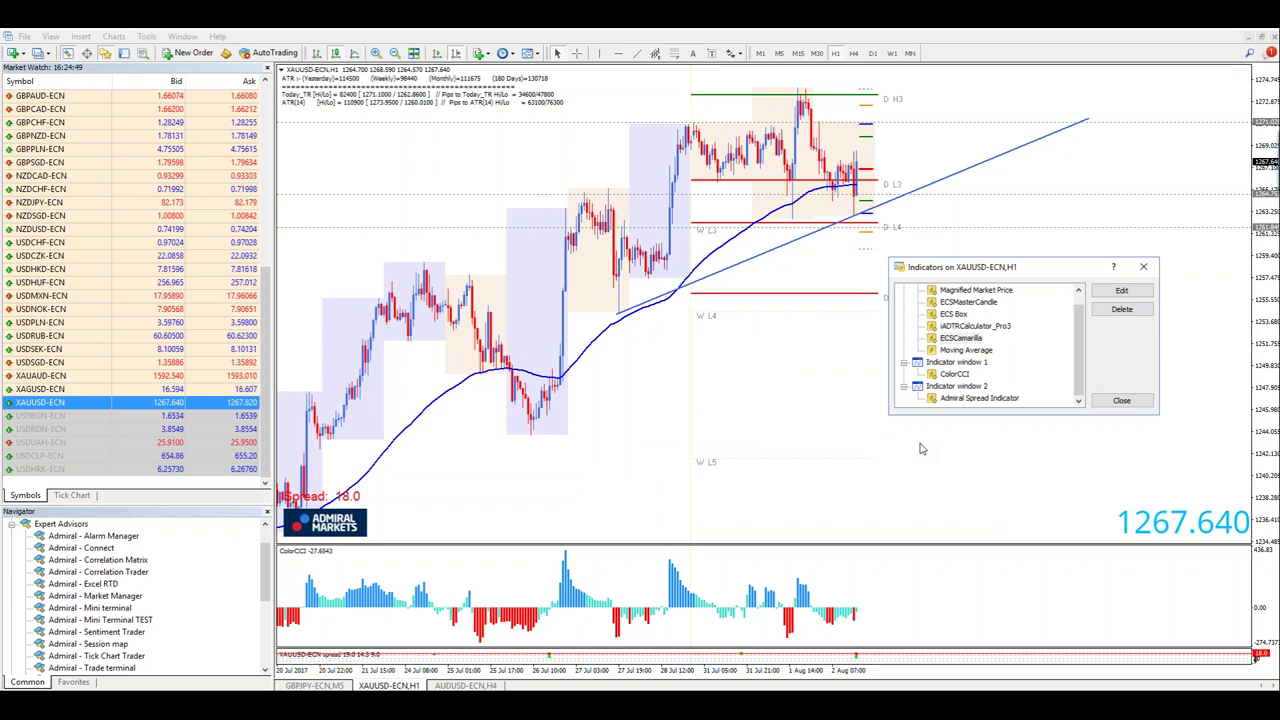
left_click(1040, 400)
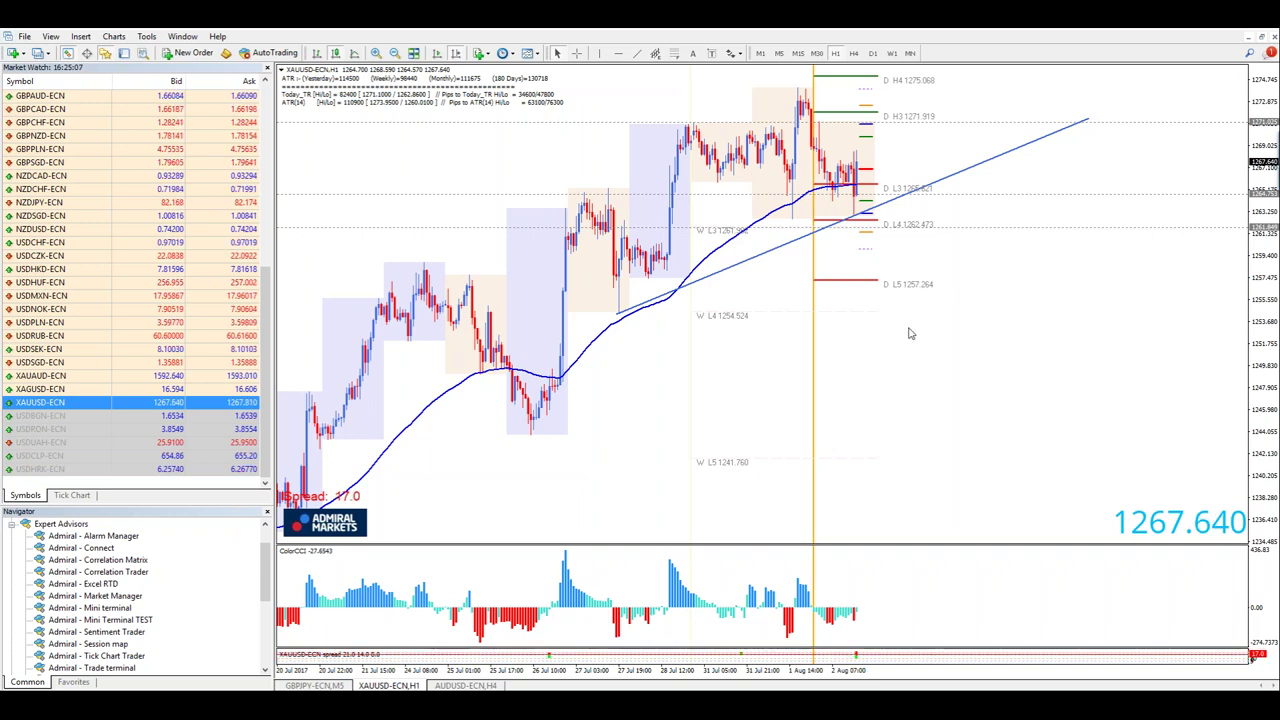
- Load XAUUSD-ECN into the H4 chart in place of AUDUSD-ECN and measure the rise from the 1 August low to the high
left_click(465, 685)
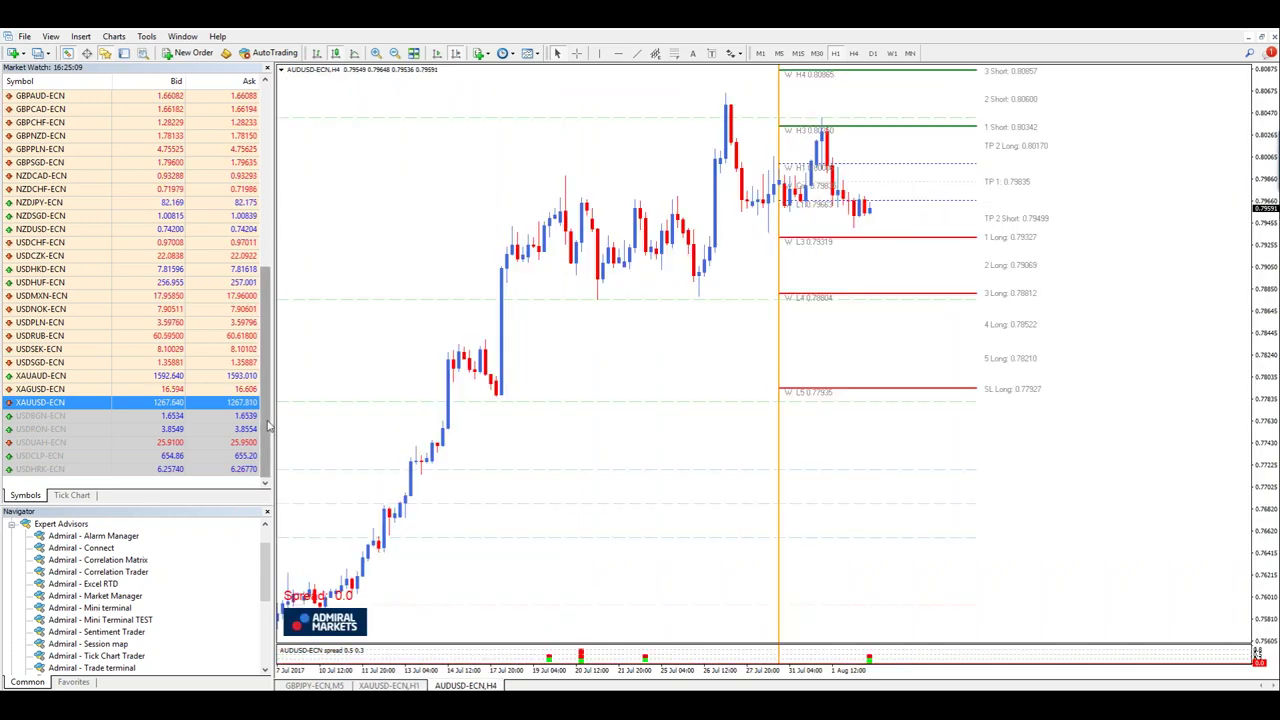
left_click_drag(40, 402, 451, 349)
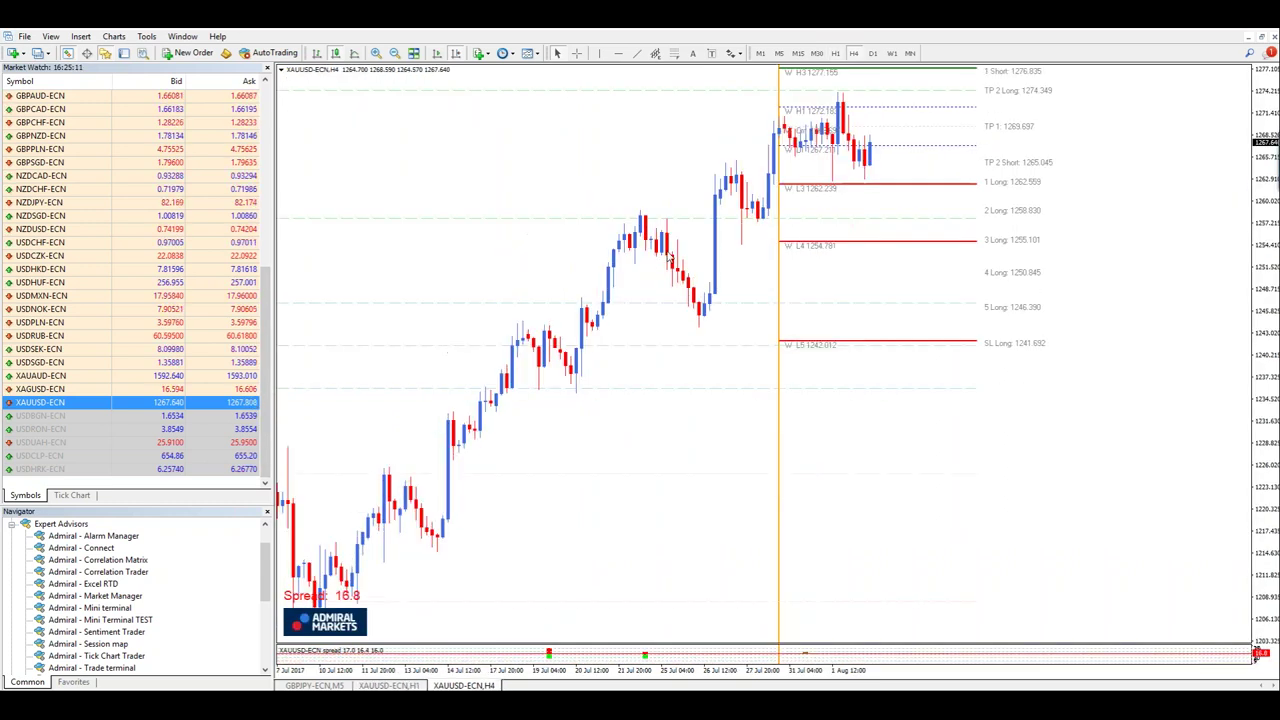
left_click(576, 53)
left_click_drag(833, 183, 840, 100)
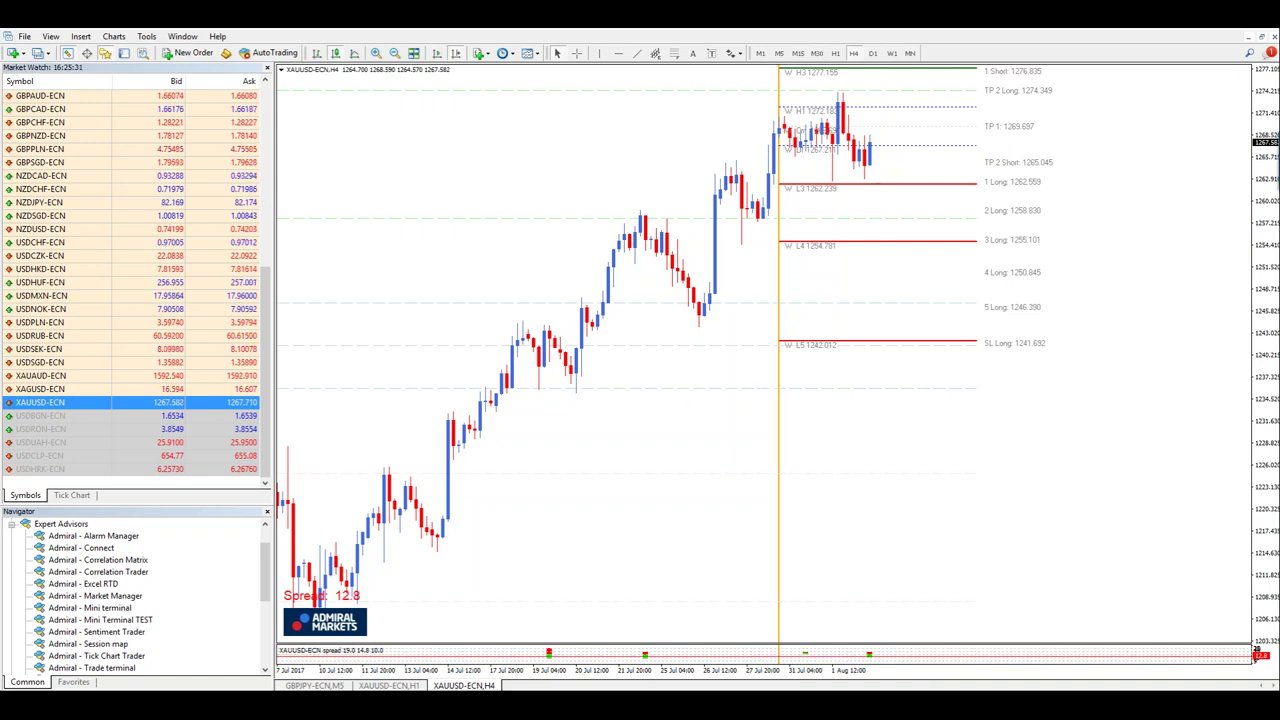
- Draw a Fibonacci retracement on the XAUUSD-ECN H1 chart from the 27 July low up to the 1 August high
left_click(388, 685)
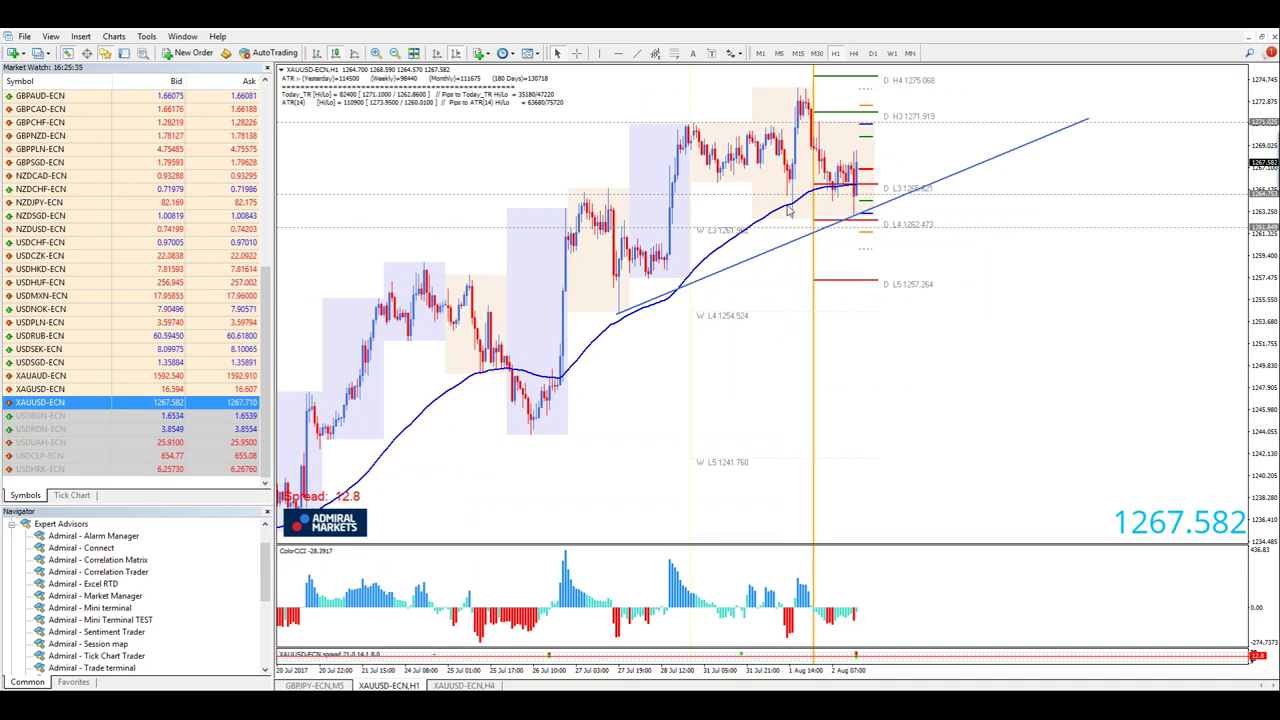
left_click(80, 36)
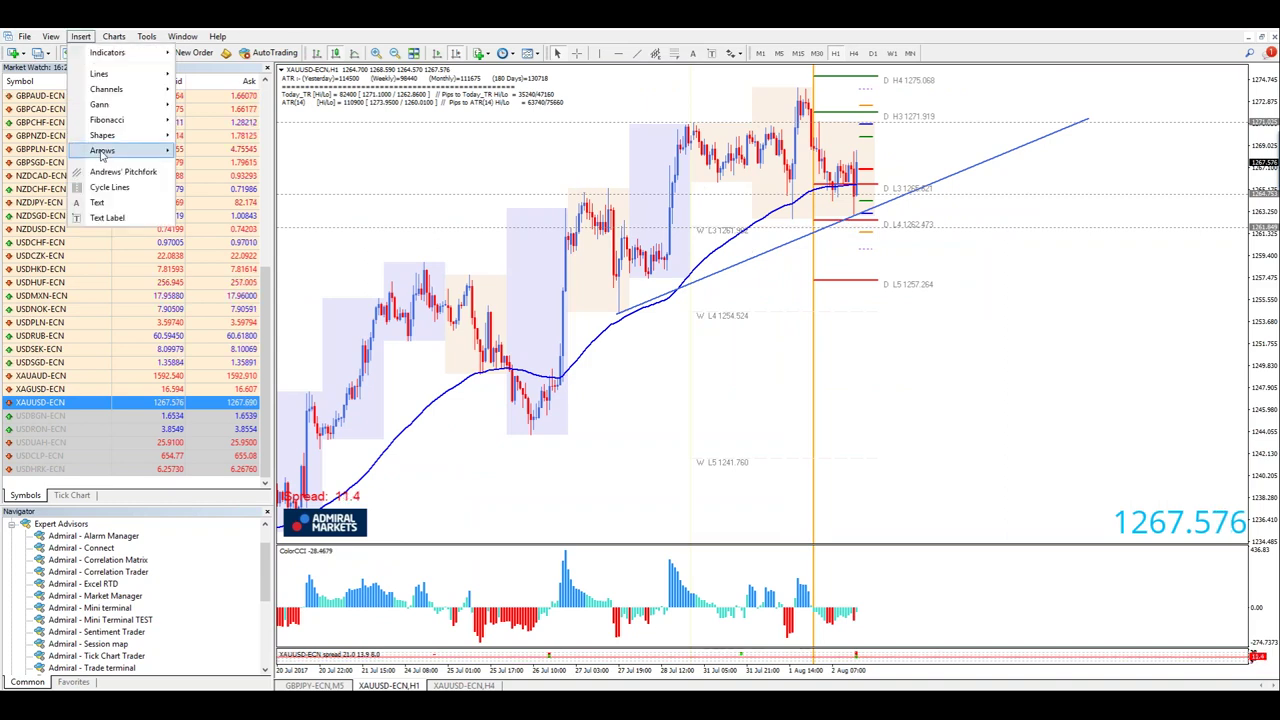
mouse_move(104, 122)
left_click(217, 119)
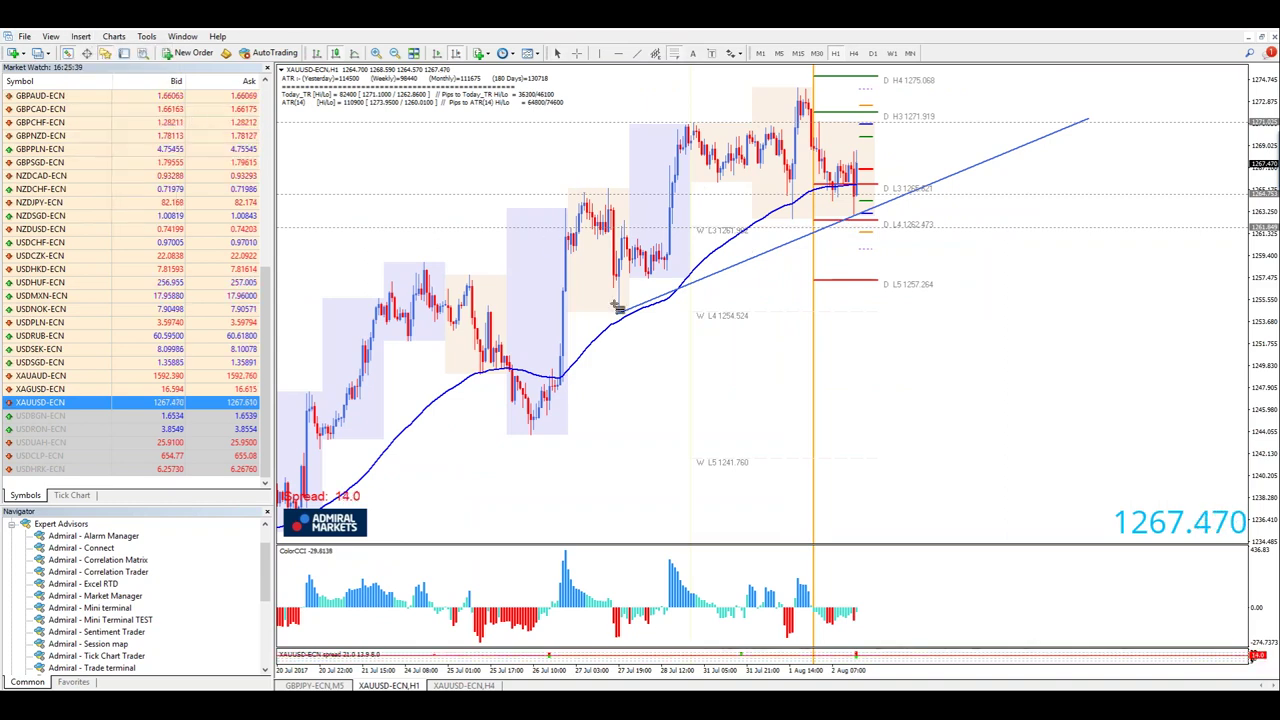
left_click_drag(620, 312, 803, 85)
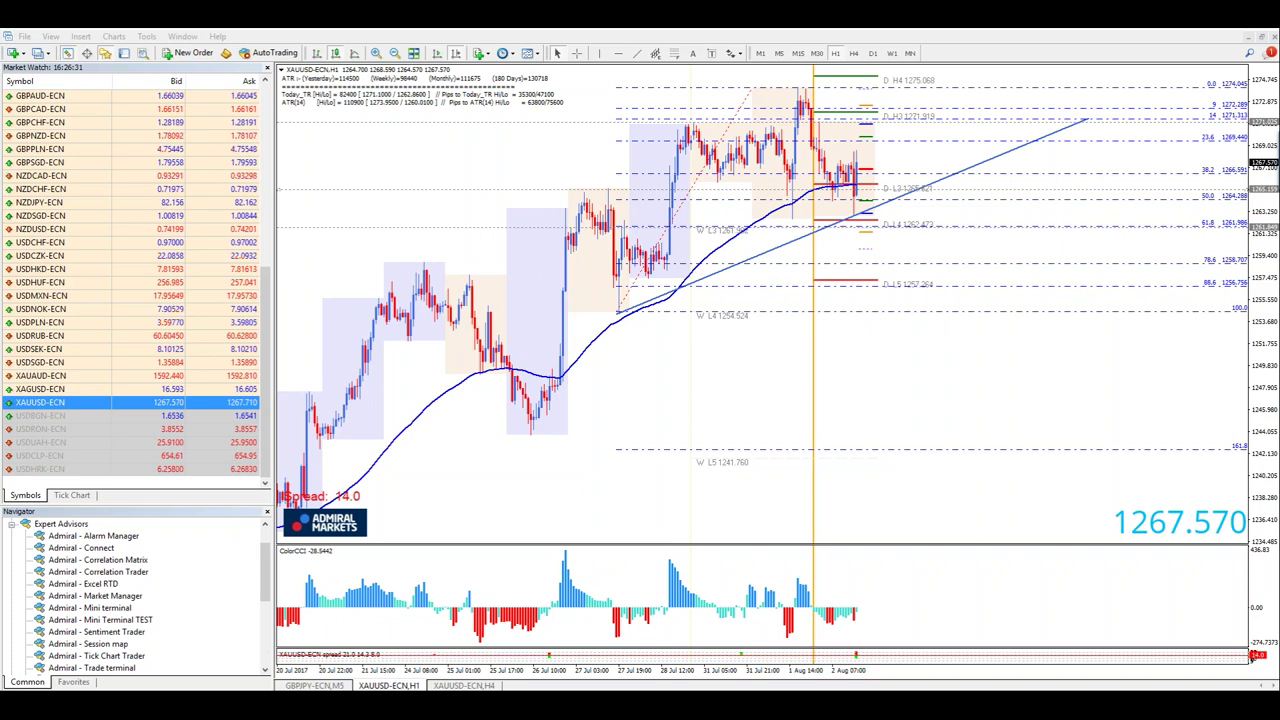
- Load EURJPY-ECN into the H1 chart in place of XAUUSD-ECN and reapply the H1 timeframe to refresh the Camarilla levels
left_click_drag(267, 372, 281, 77)
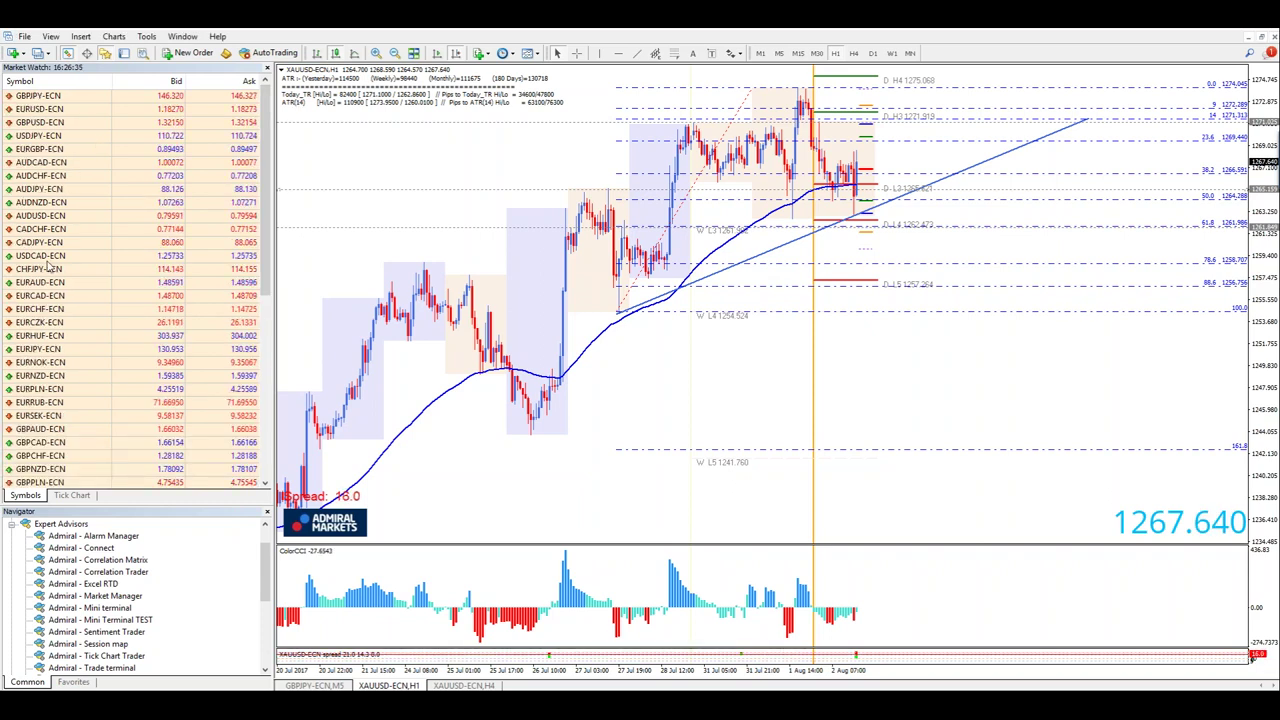
left_click_drag(140, 352, 430, 349)
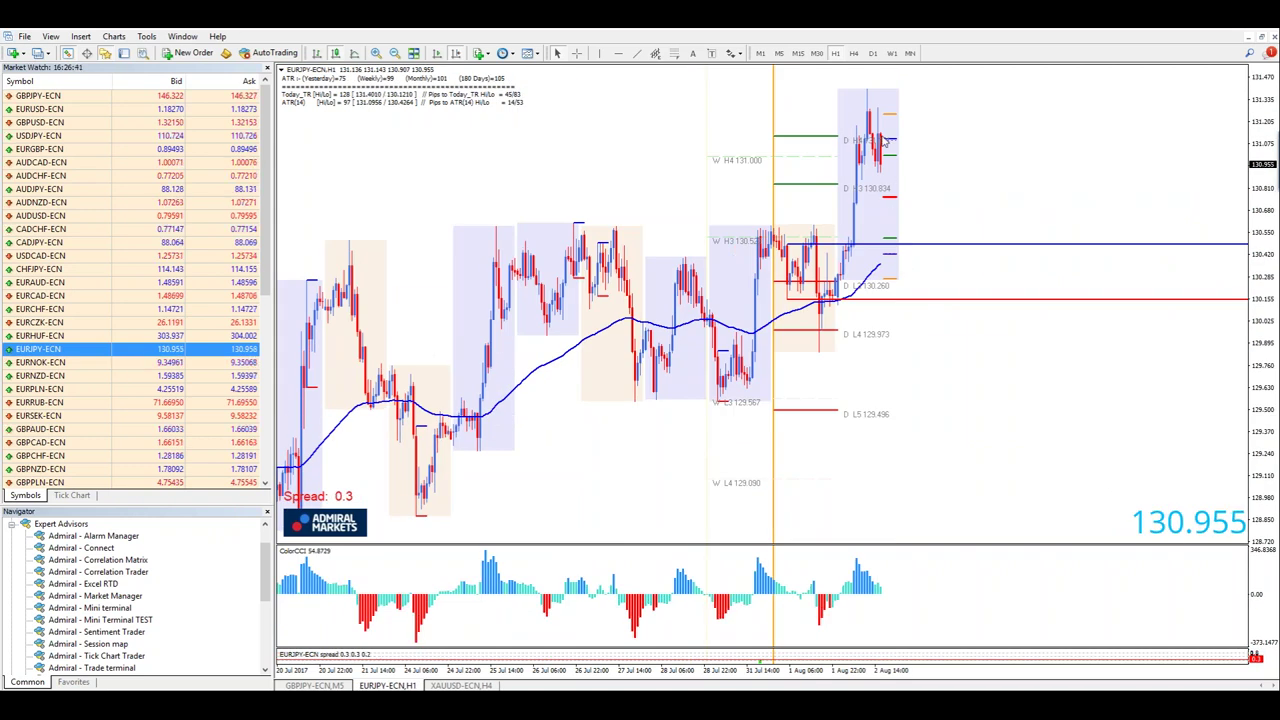
left_click(836, 54)
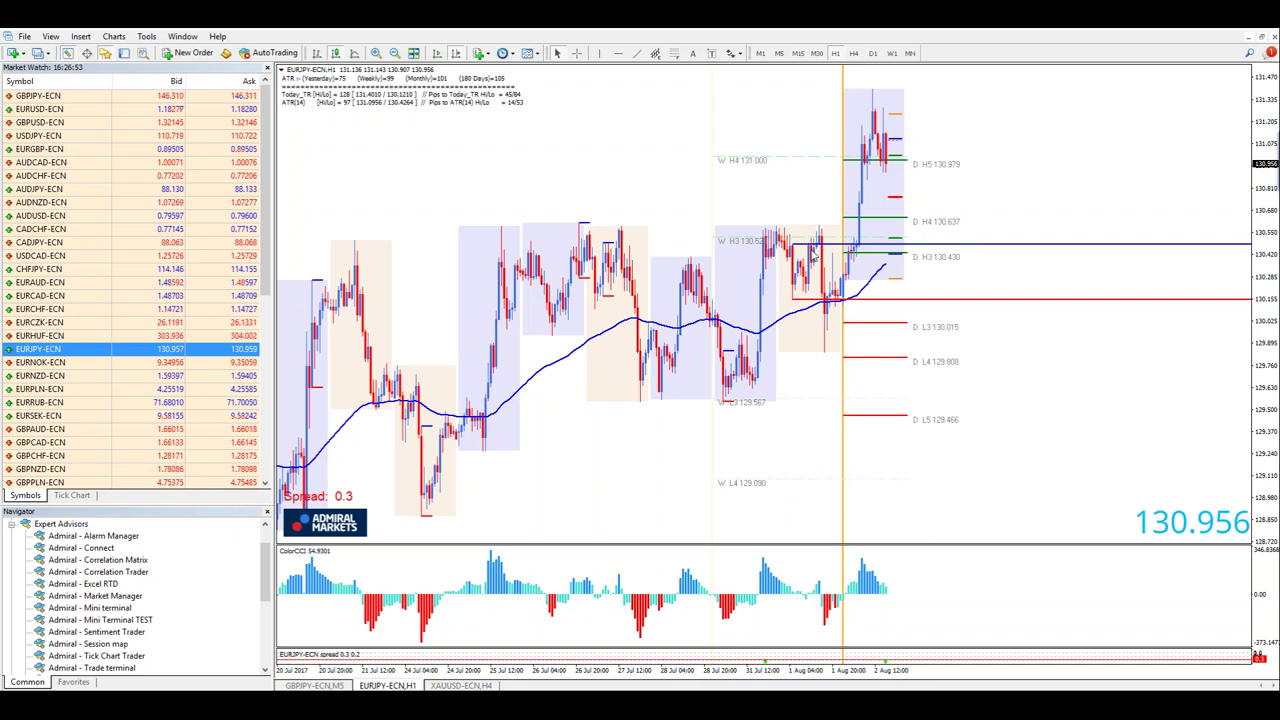
- Load EURJPY-ECN into the H4 chart in place of XAUUSD-ECN and measure from the weekly L3 level up to the weekly H3 area
left_click(468, 685)
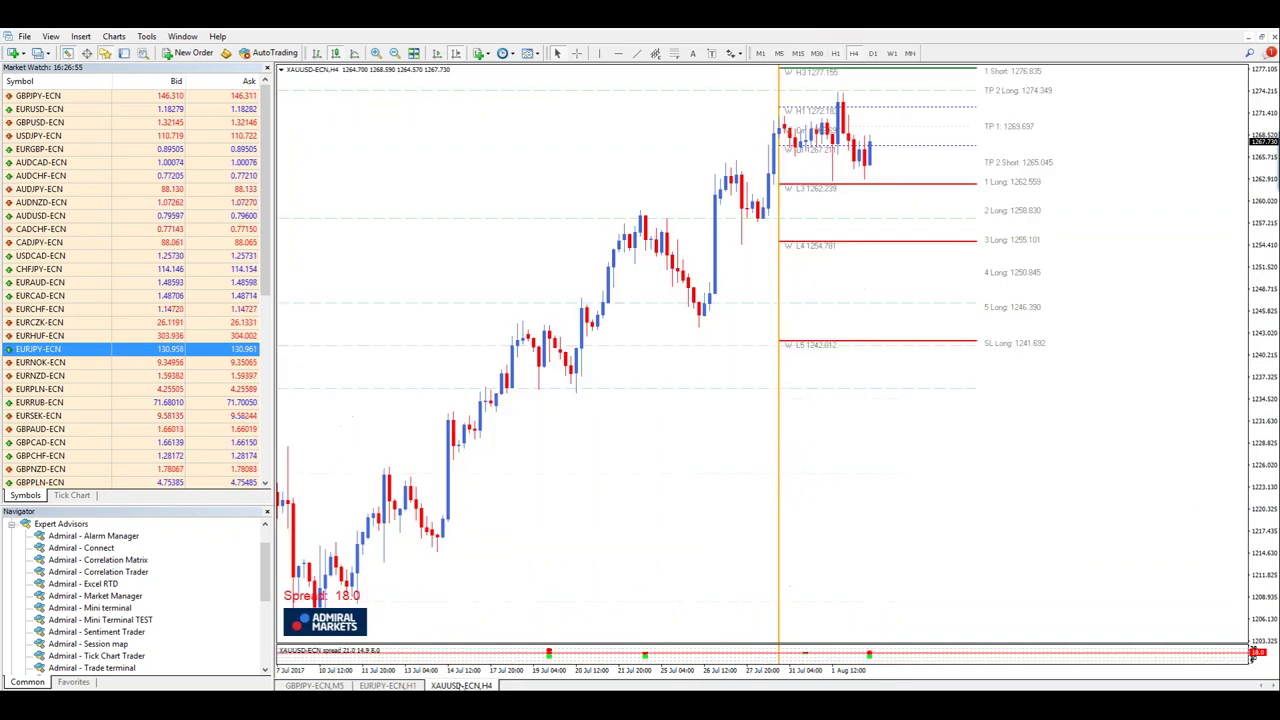
left_click_drag(457, 379, 541, 355)
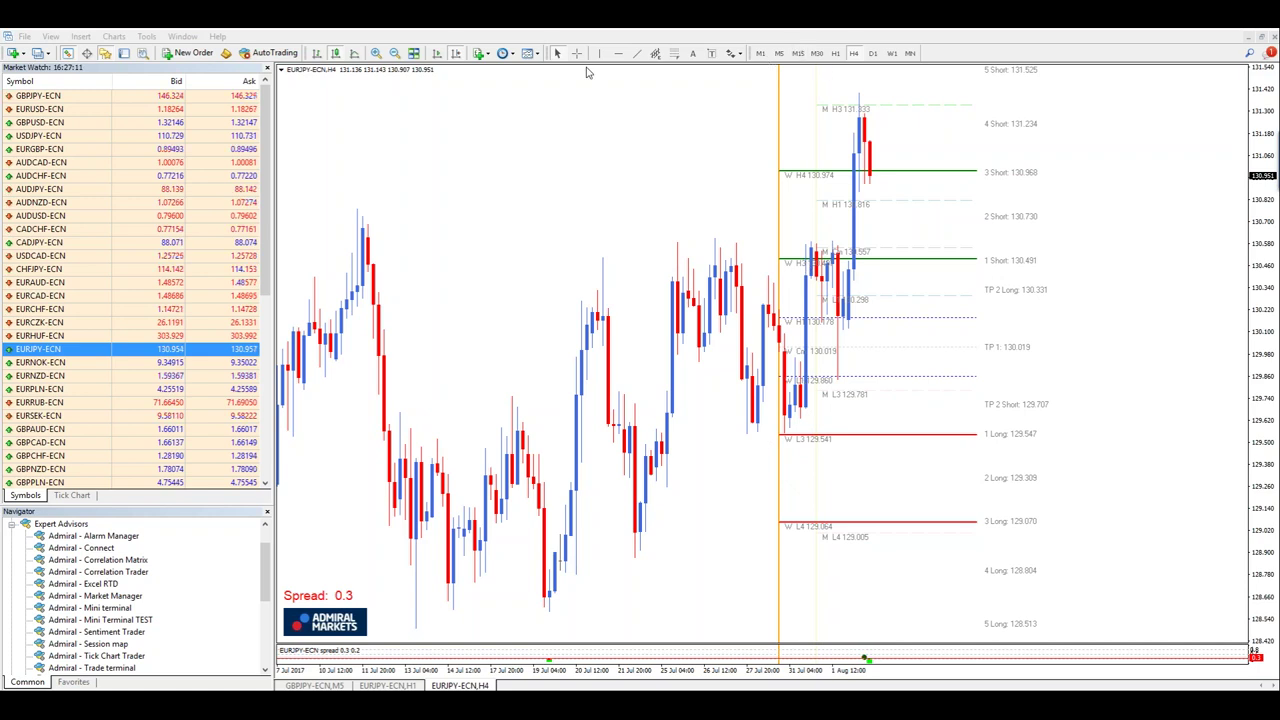
middle_click(786, 434)
left_click_drag(786, 434, 818, 265)
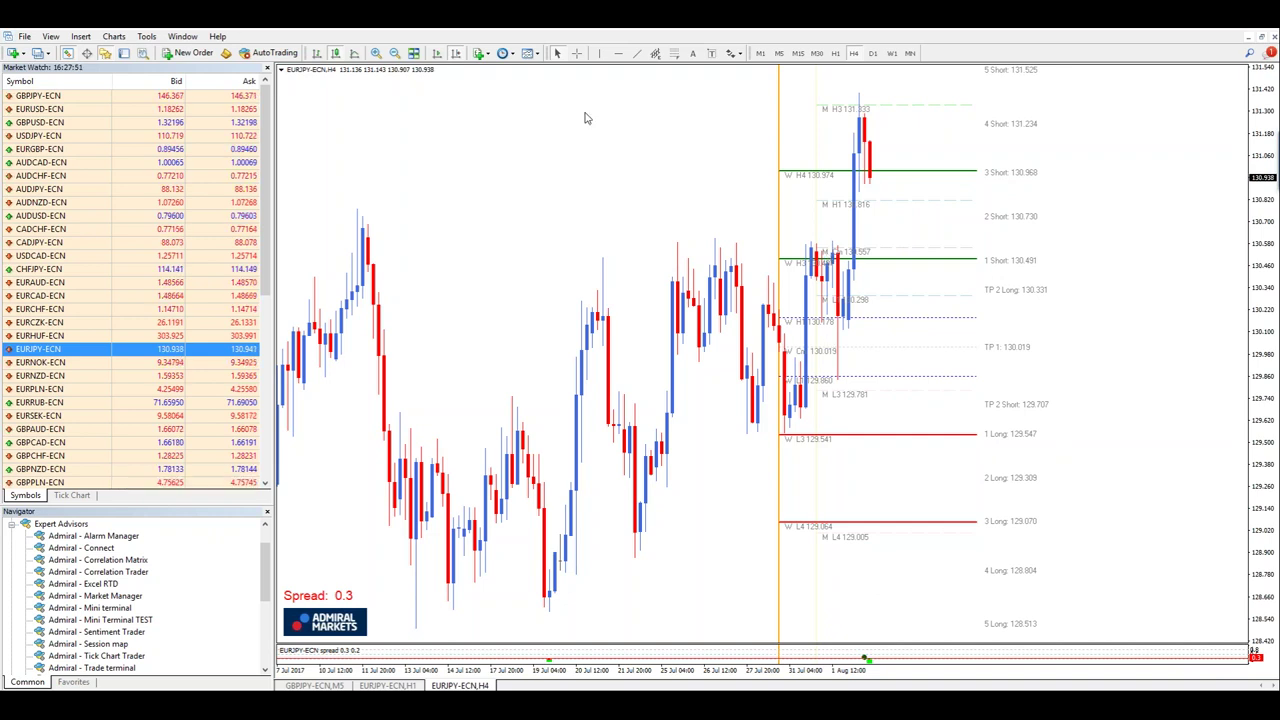
- Place a horizontal line at about 130.77 on the EURJPY-ECN H4 chart, level with the 11 July high
left_click(618, 53)
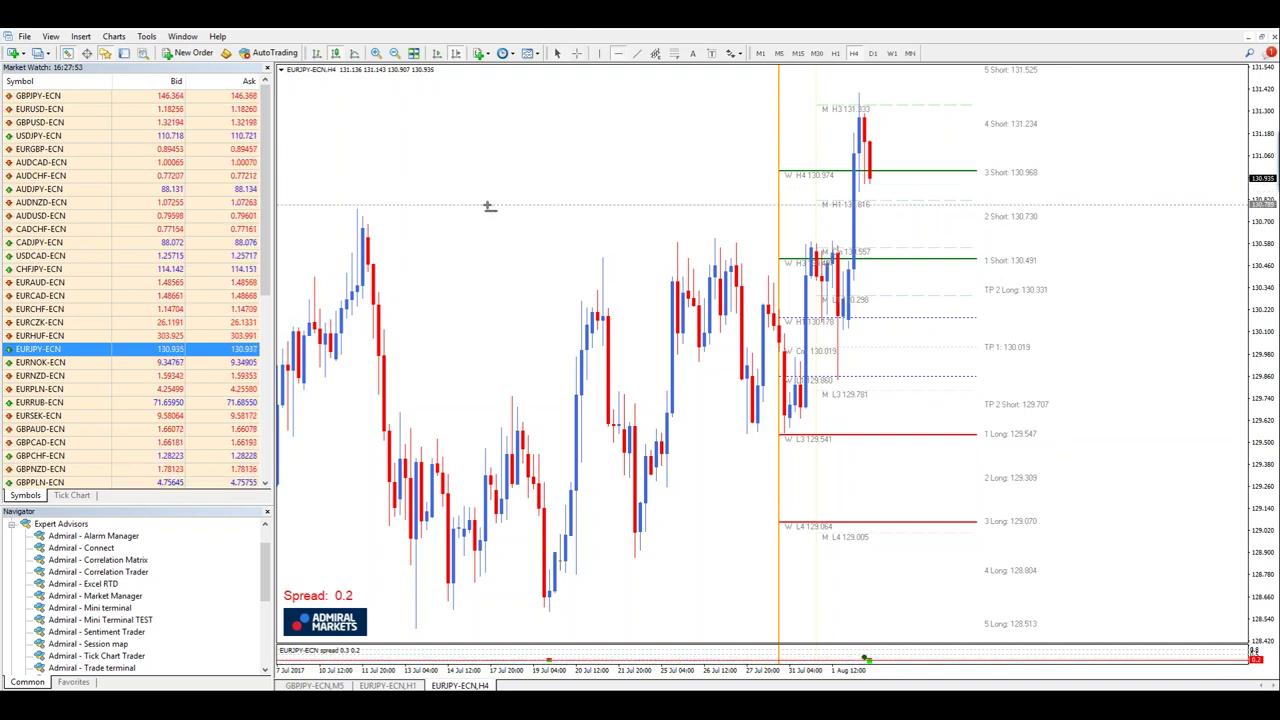
left_click(913, 208)
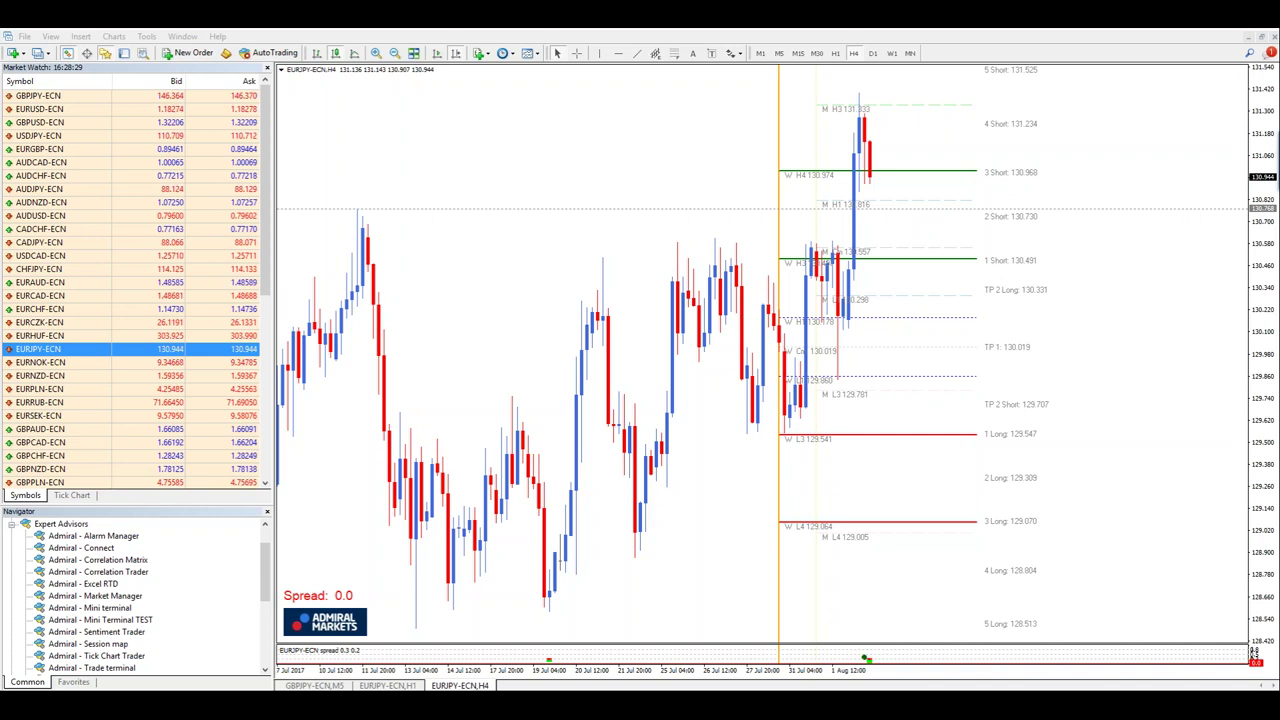
- Load USDCAD-ECN into the H4 chart in place of EURJPY-ECN and reapply the H4 timeframe
scroll(202, 198, "down", 3)
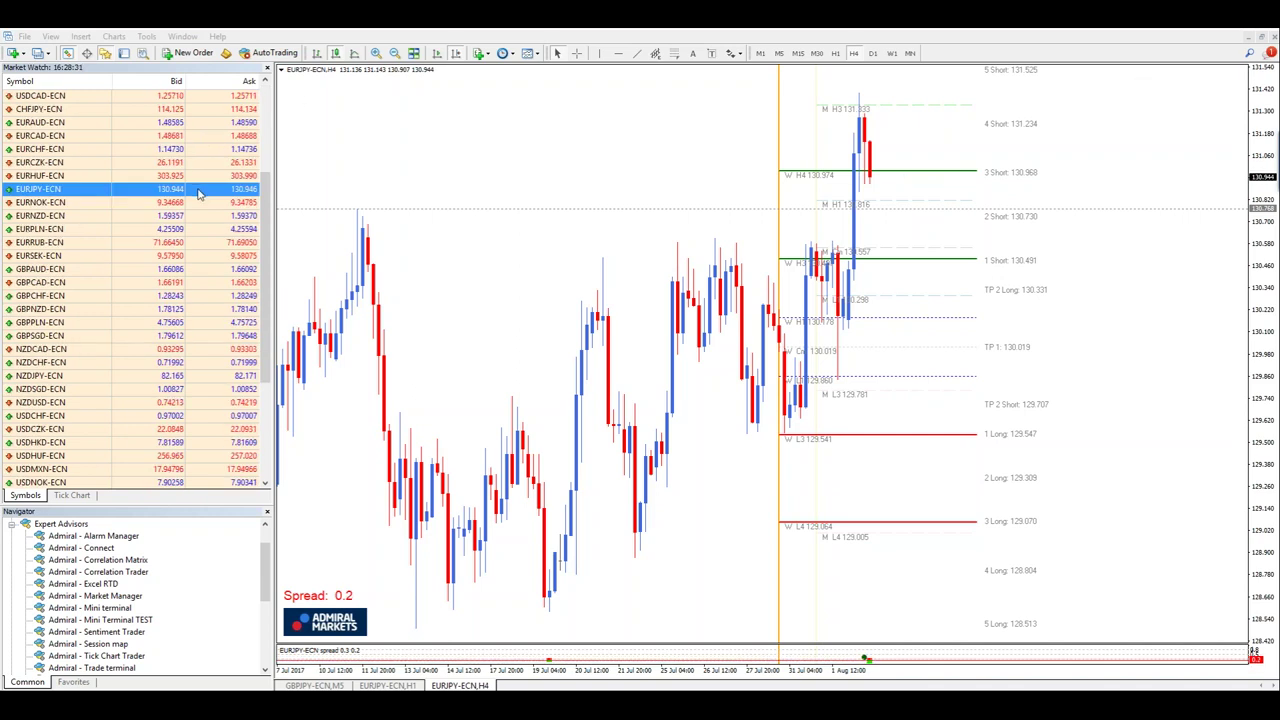
scroll(203, 202, "down", 5)
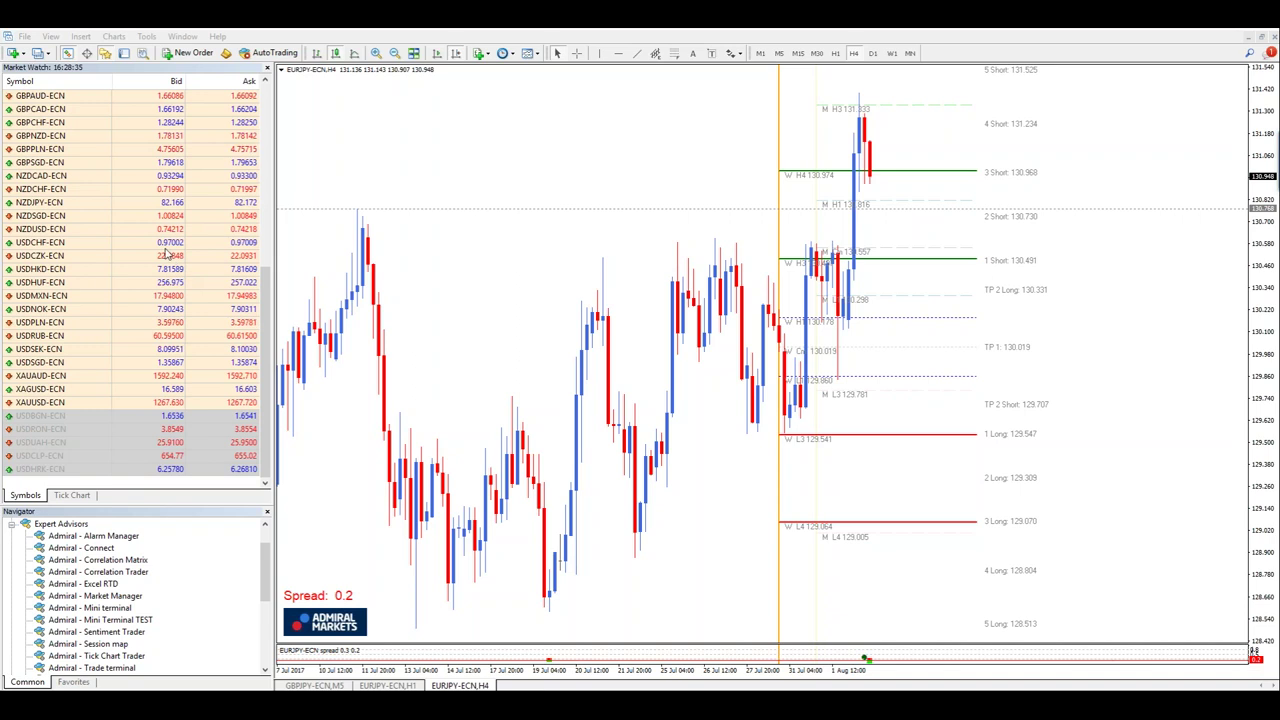
scroll(150, 245, "up", 1)
scroll(147, 245, "up", 7)
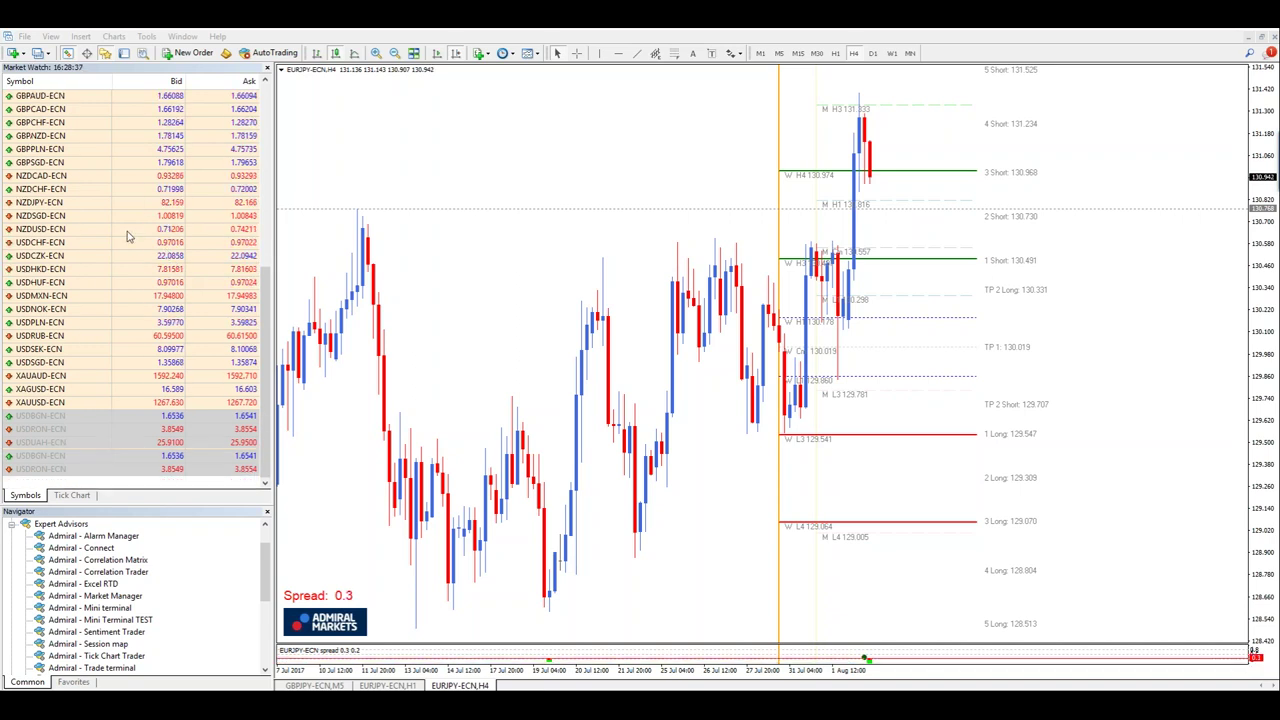
scroll(138, 218, "up", 1)
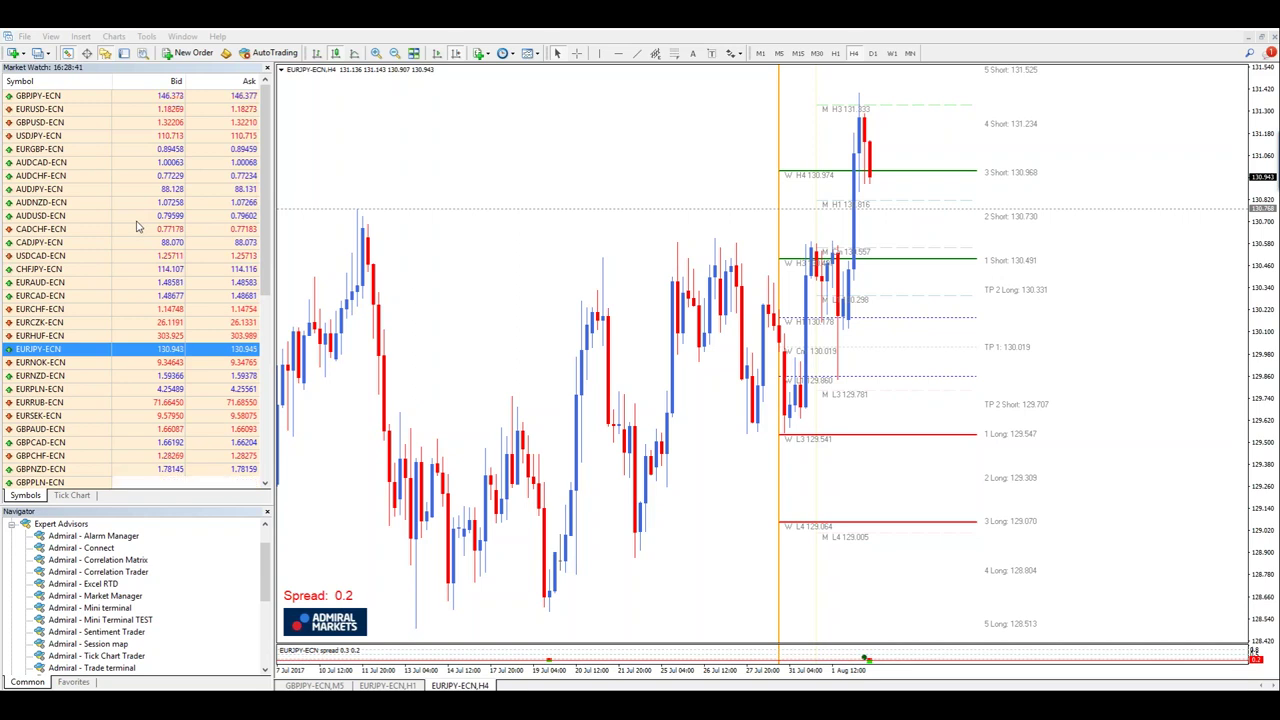
scroll(138, 226, "down", 1)
scroll(138, 227, "down", 6)
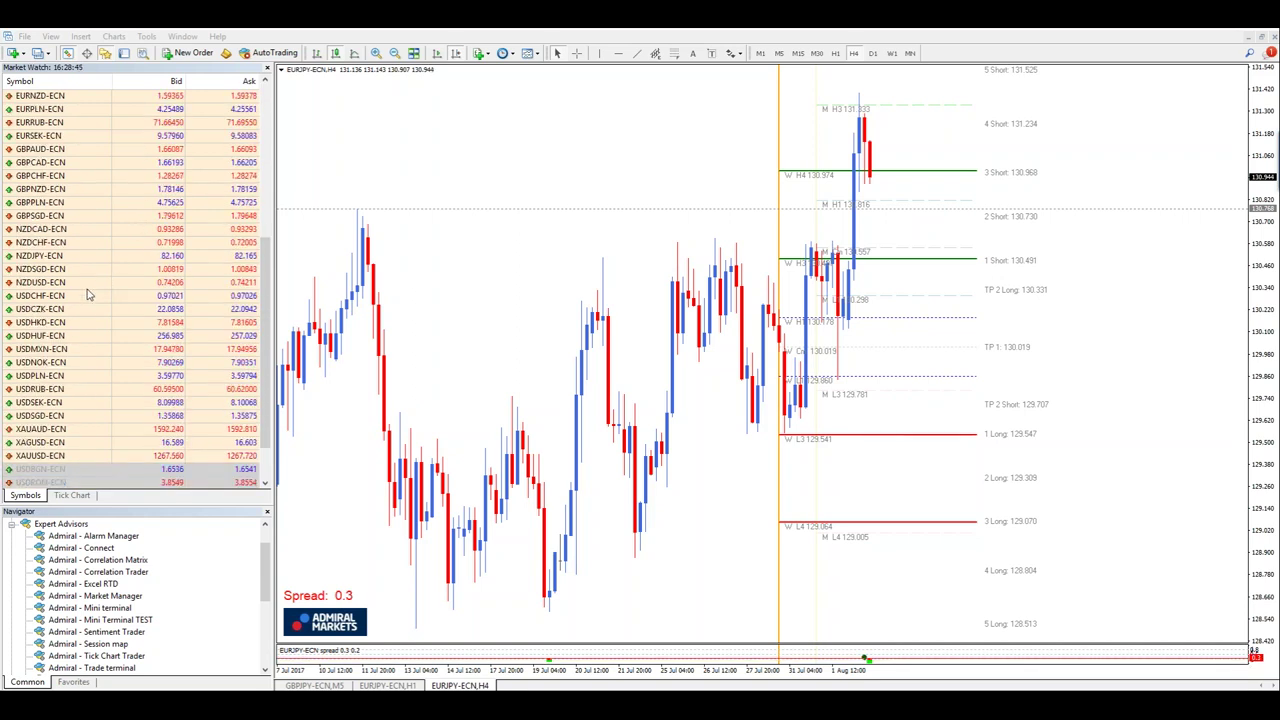
scroll(113, 258, "up", 7)
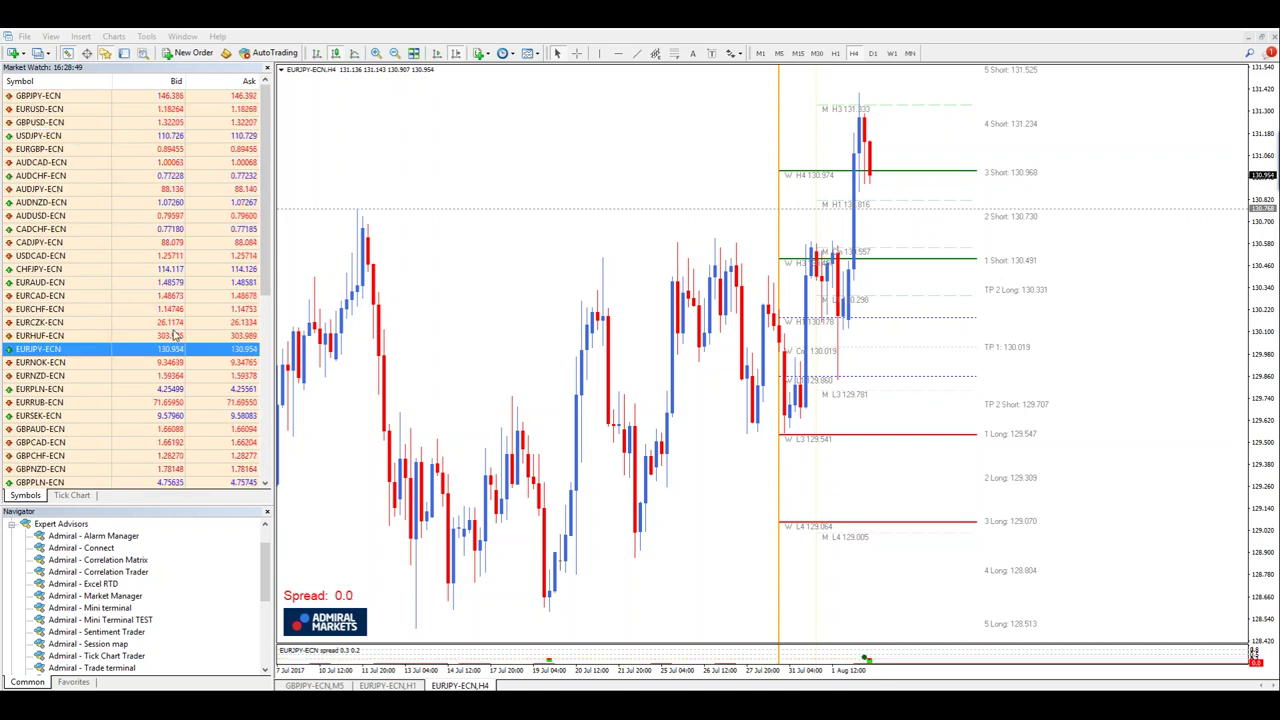
left_click_drag(232, 258, 489, 326)
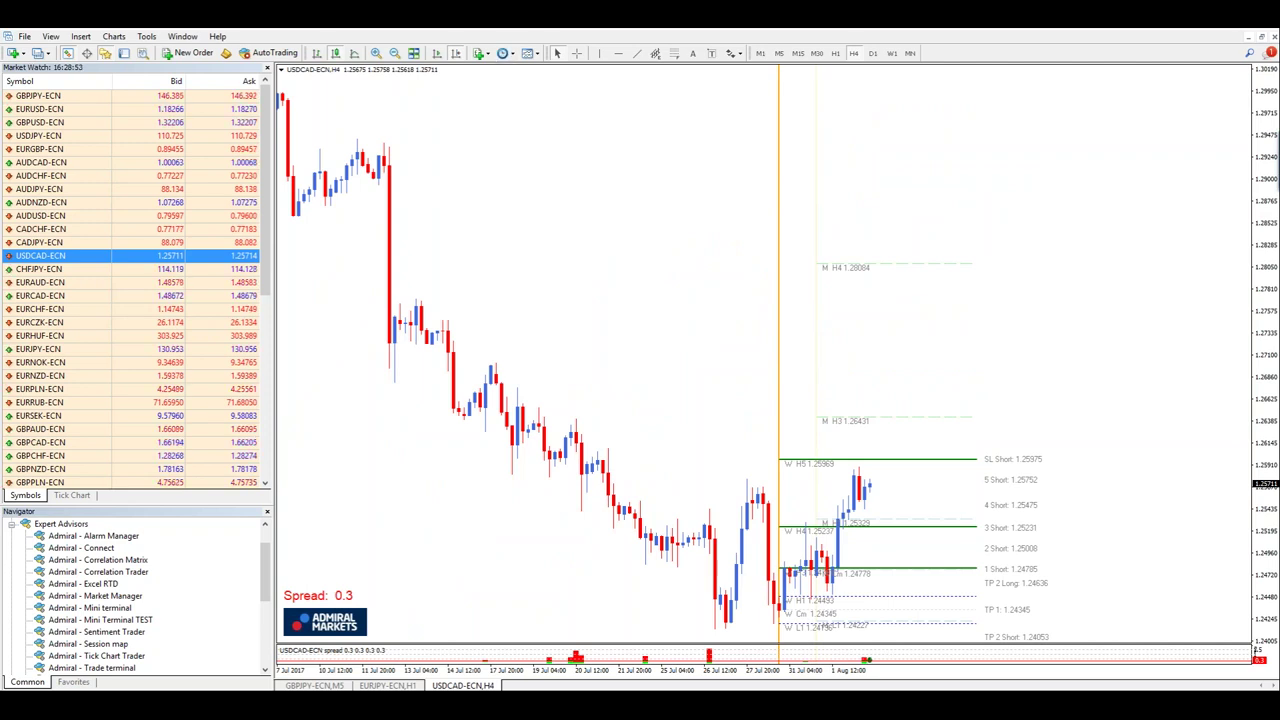
left_click(836, 53)
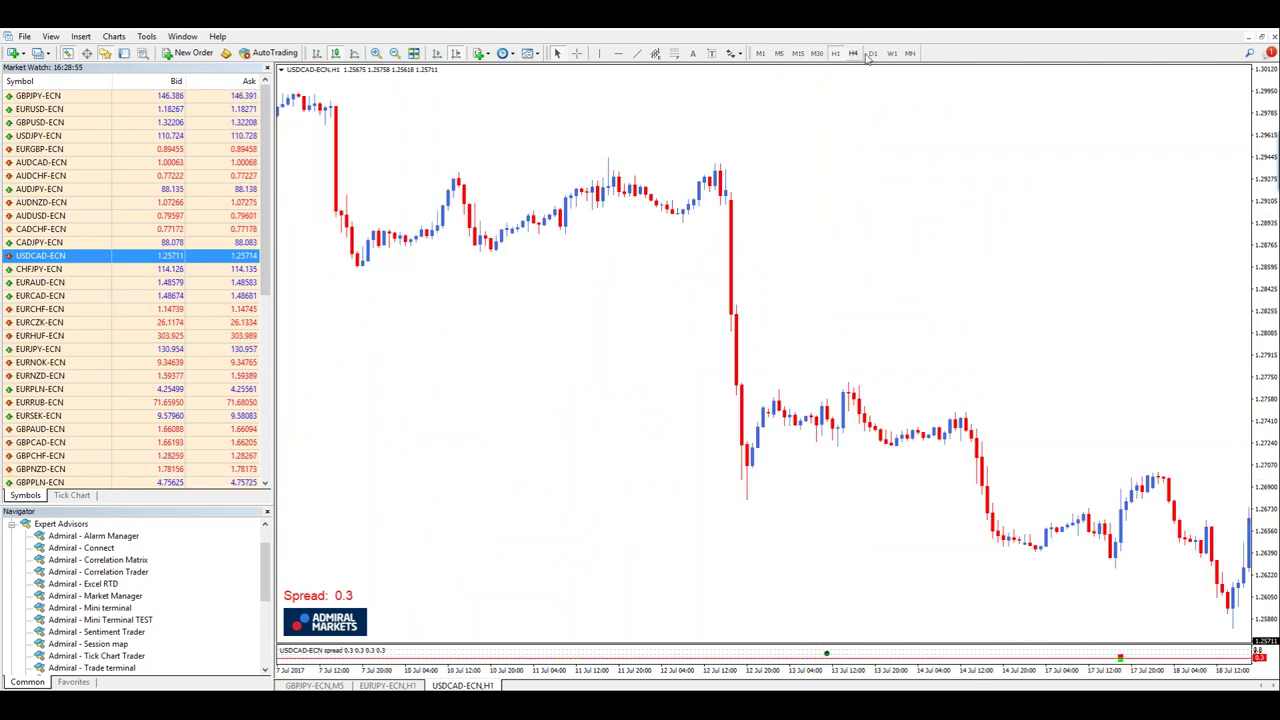
left_click(854, 53)
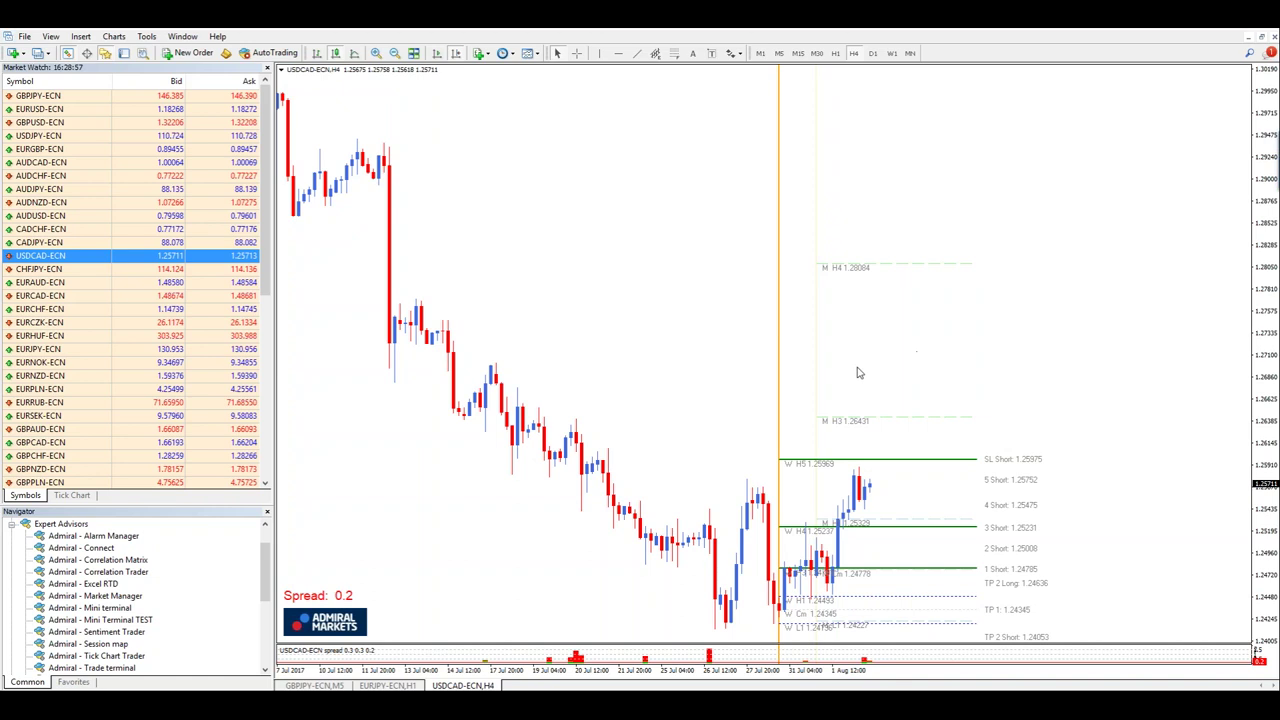
- Examine the weekly and monthly Camarilla levels around recent USDCAD-ECN price action and inspect the area just below weekly H3 with the crosshair
mouse_move(1271, 147)
left_click_drag(1273, 97, 1273, 143)
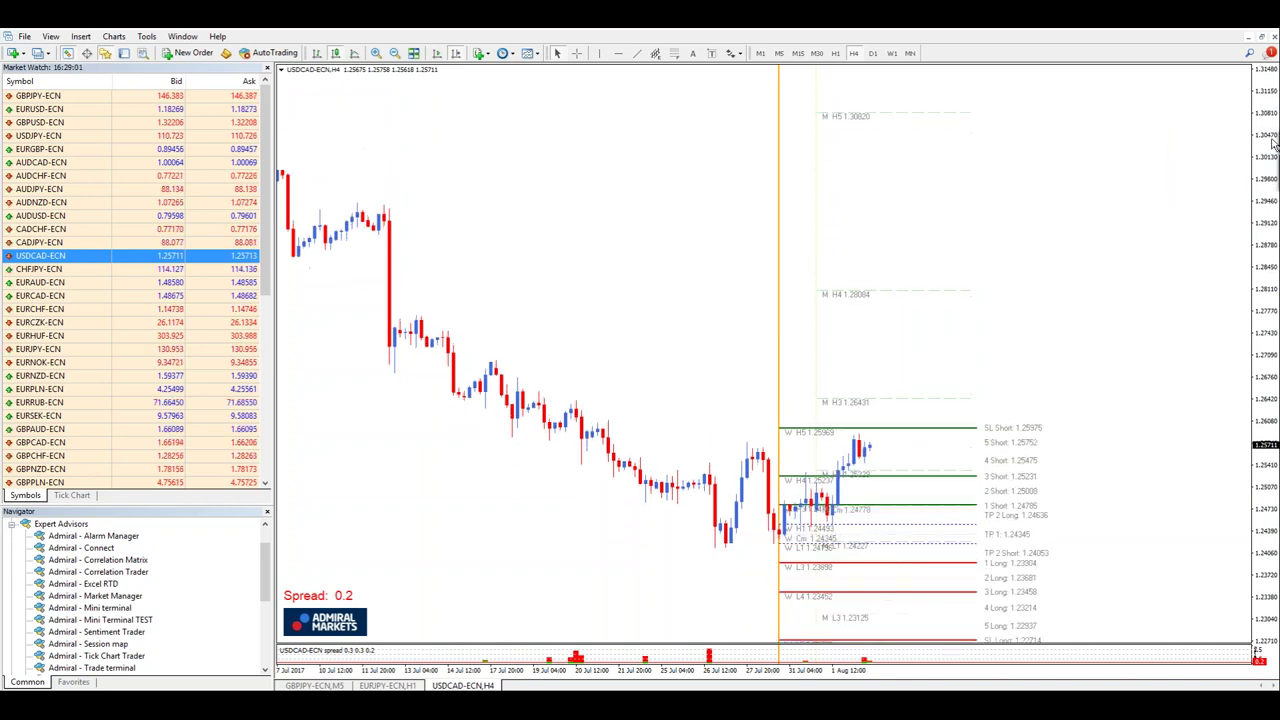
mouse_move(806, 571)
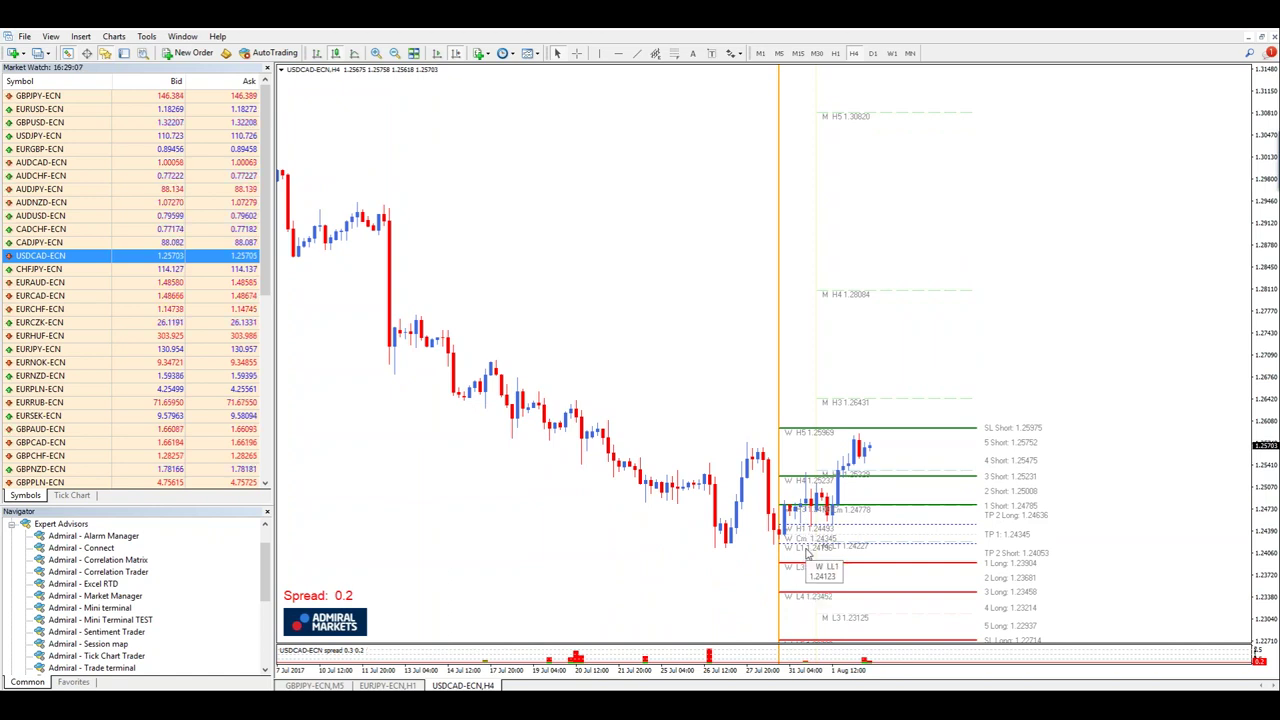
mouse_move(851, 550)
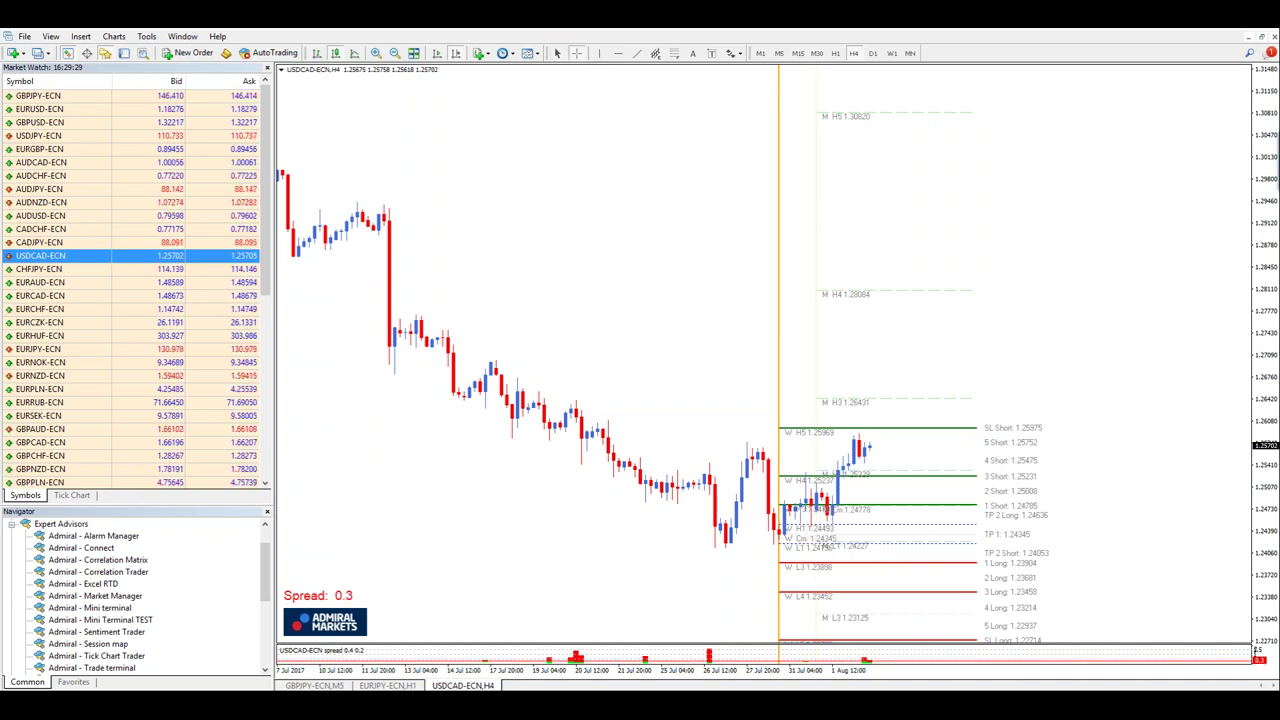
left_click_drag(787, 507, 817, 524)
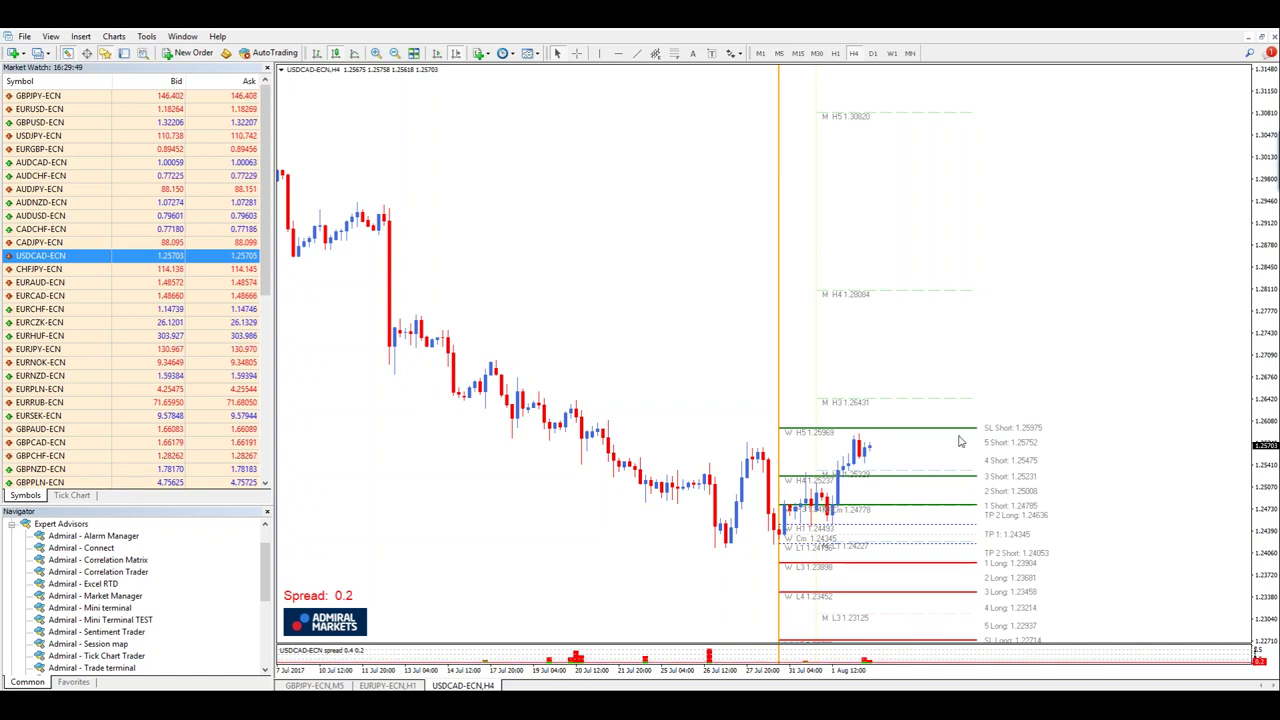
- Place a horizontal line at the latest USDCAD-ECN H4 swing high just below weekly H5 and check it with the crosshair
left_click(618, 53)
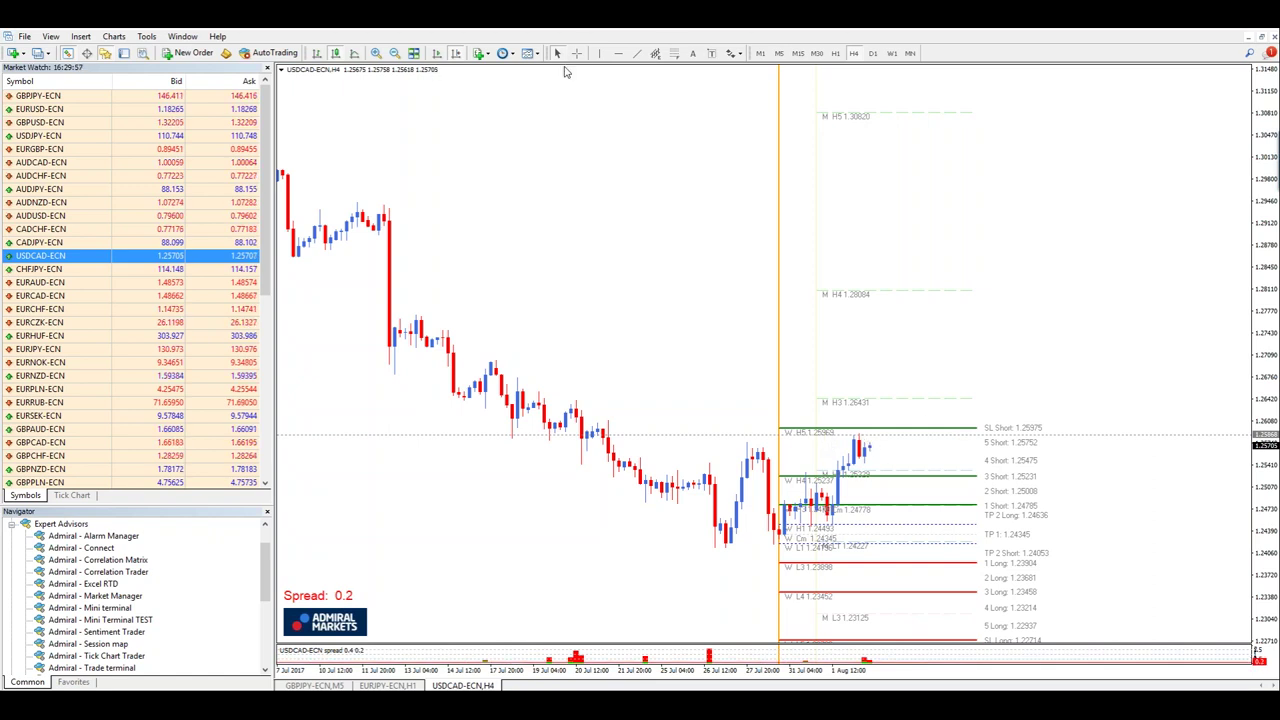
left_click(576, 53)
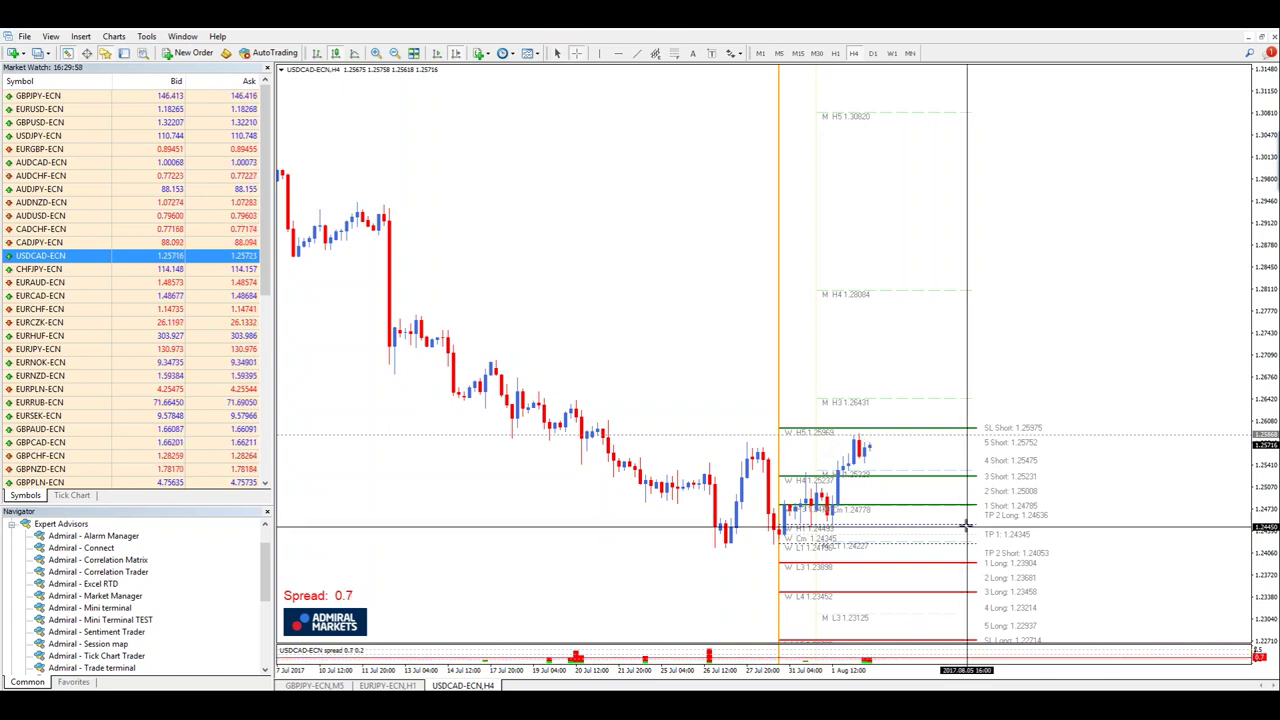
left_click(860, 437)
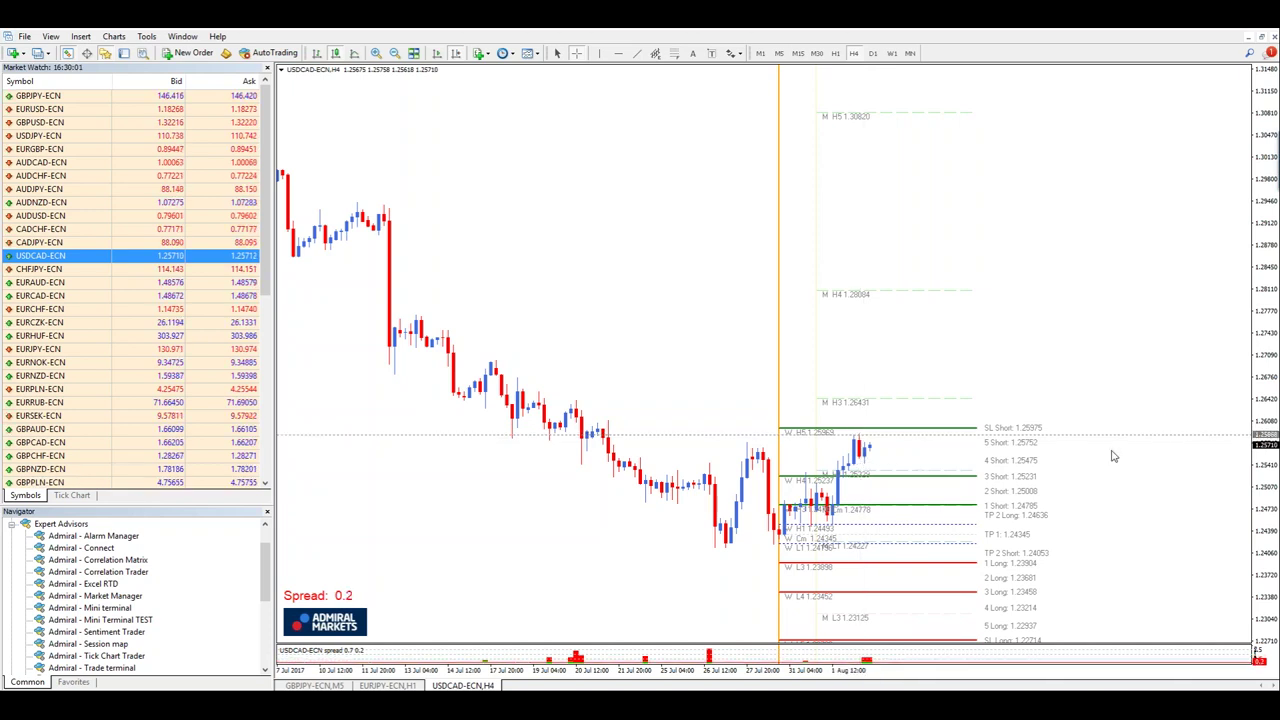
- Load USDCAD-ECN into the H1 chart in place of EURJPY-ECN and bring July's decline and the daily Camarilla levels into view
left_click(368, 685)
left_click_drag(40, 255, 1009, 229)
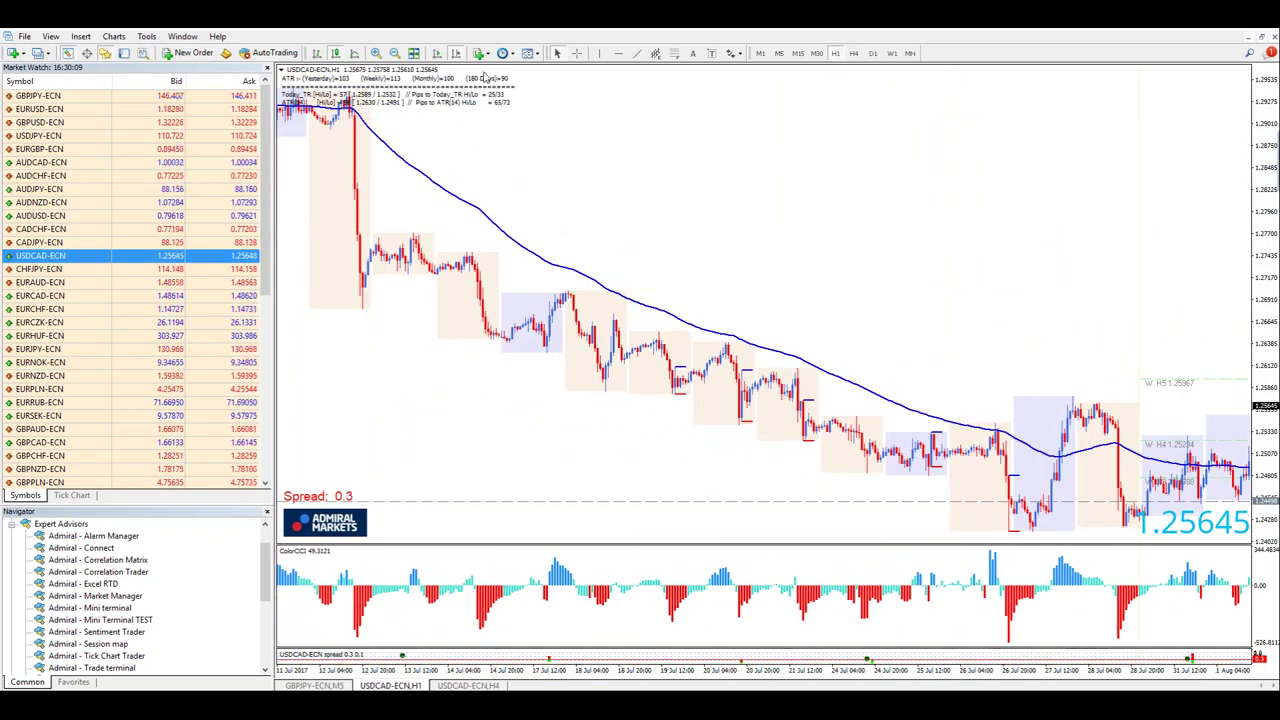
left_click(395, 53)
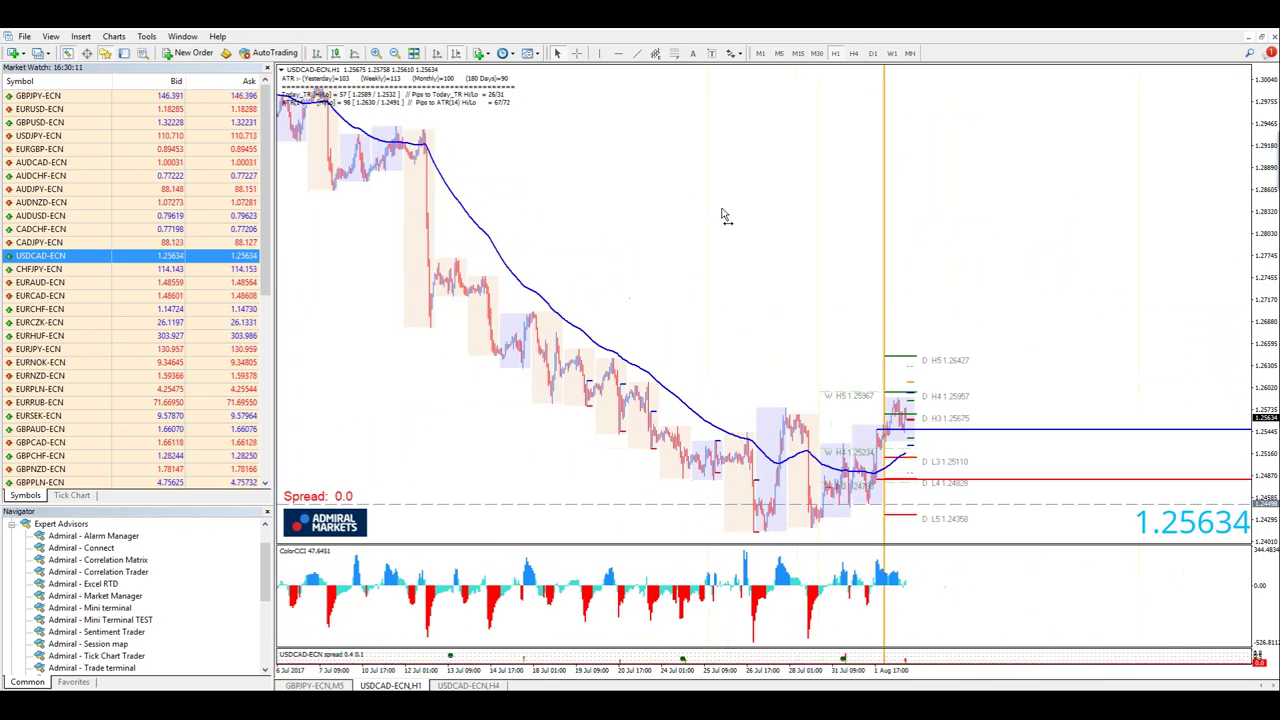
left_click_drag(724, 214, 822, 247)
- Place horizontal lines at about 1.2578 and 1.2627 on the USDCAD-ECN H1 chart
left_click(618, 53)
left_click(892, 414)
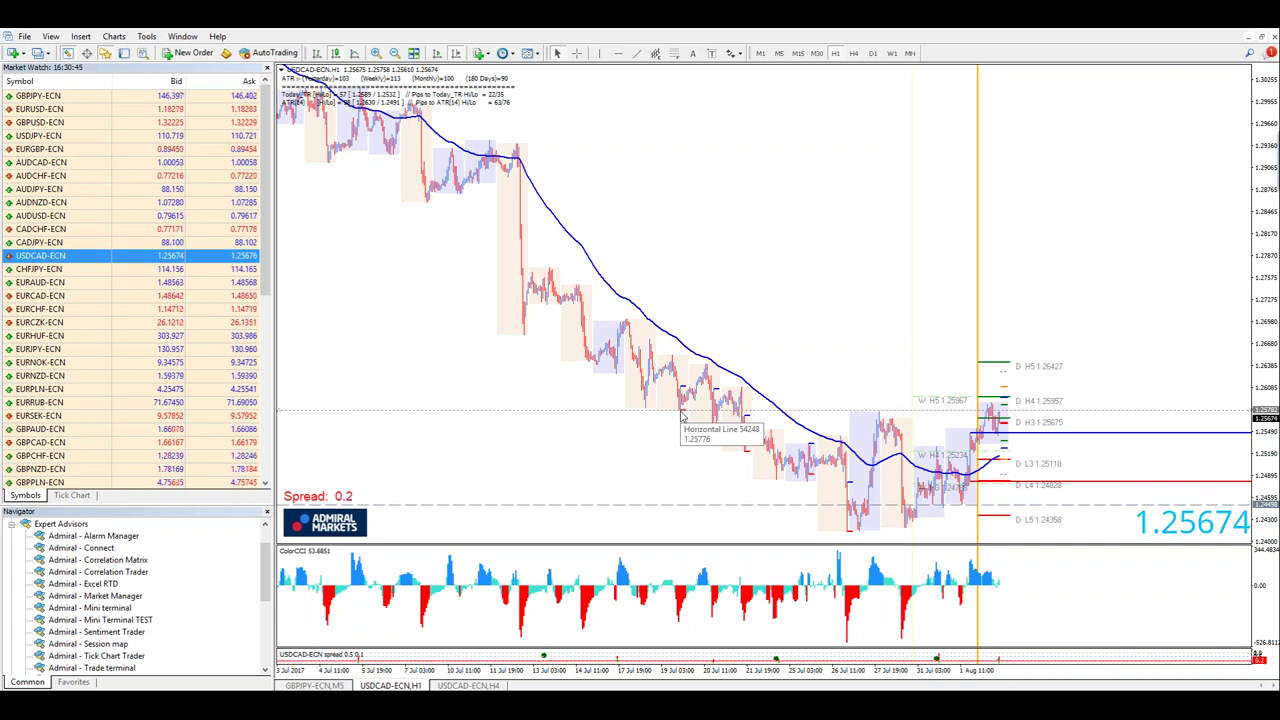
left_click(617, 53)
left_click(607, 373)
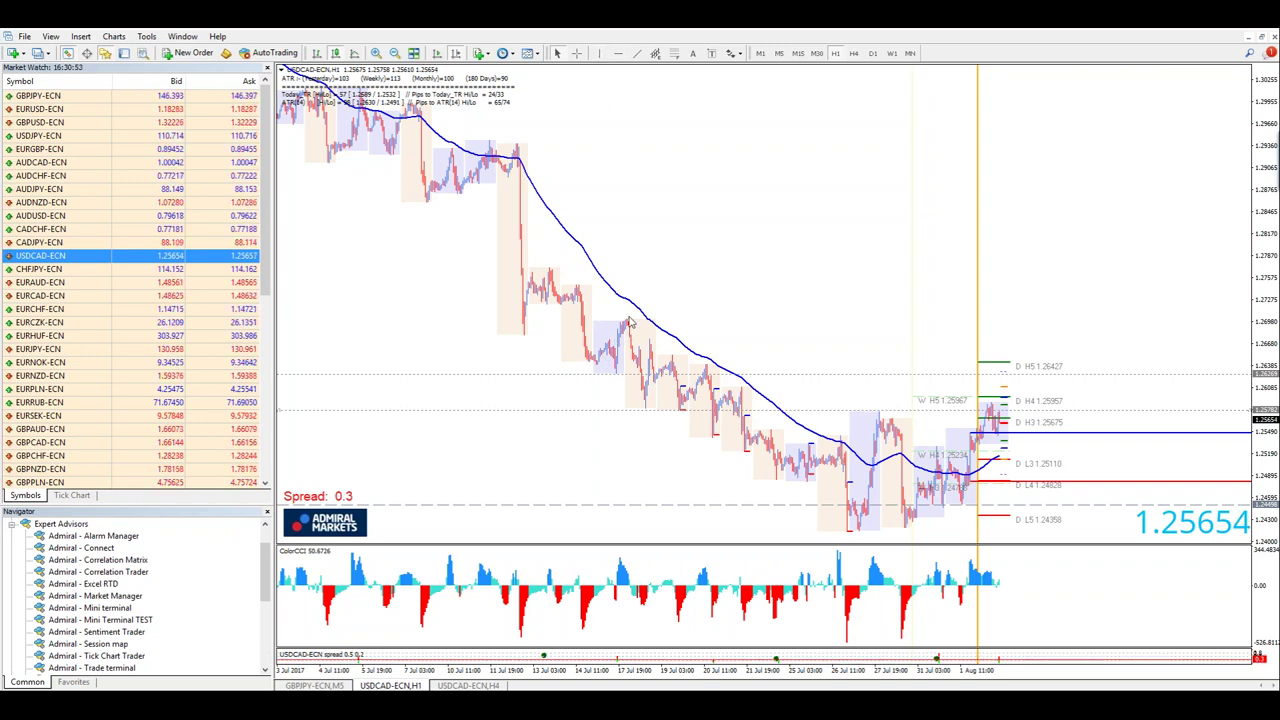
- Draw a Fibonacci retracement on the USDCAD-ECN H1 chart from the mid-July high down to the late-July low and fine-tune its upper anchor
left_click(80, 36)
mouse_move(128, 122)
left_click(190, 124)
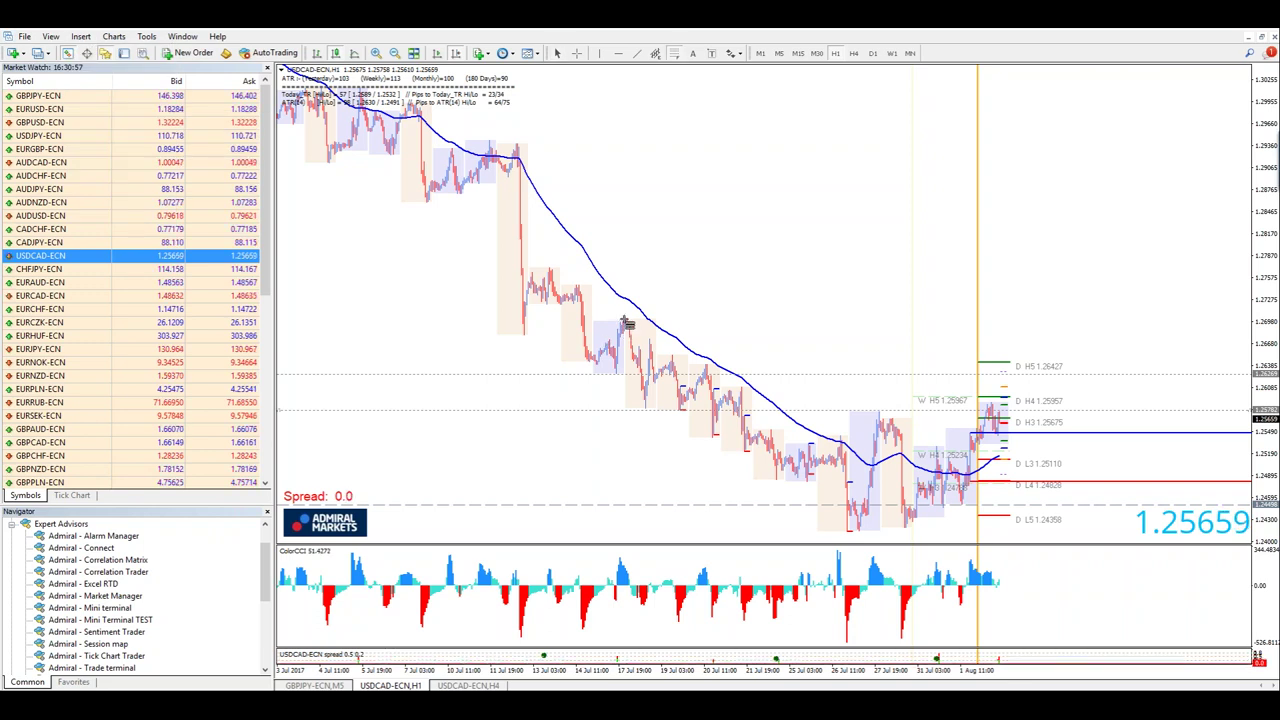
mouse_move(695, 385)
left_mouse_down()
mouse_move(849, 523)
mouse_move(848, 538)
left_mouse_up()
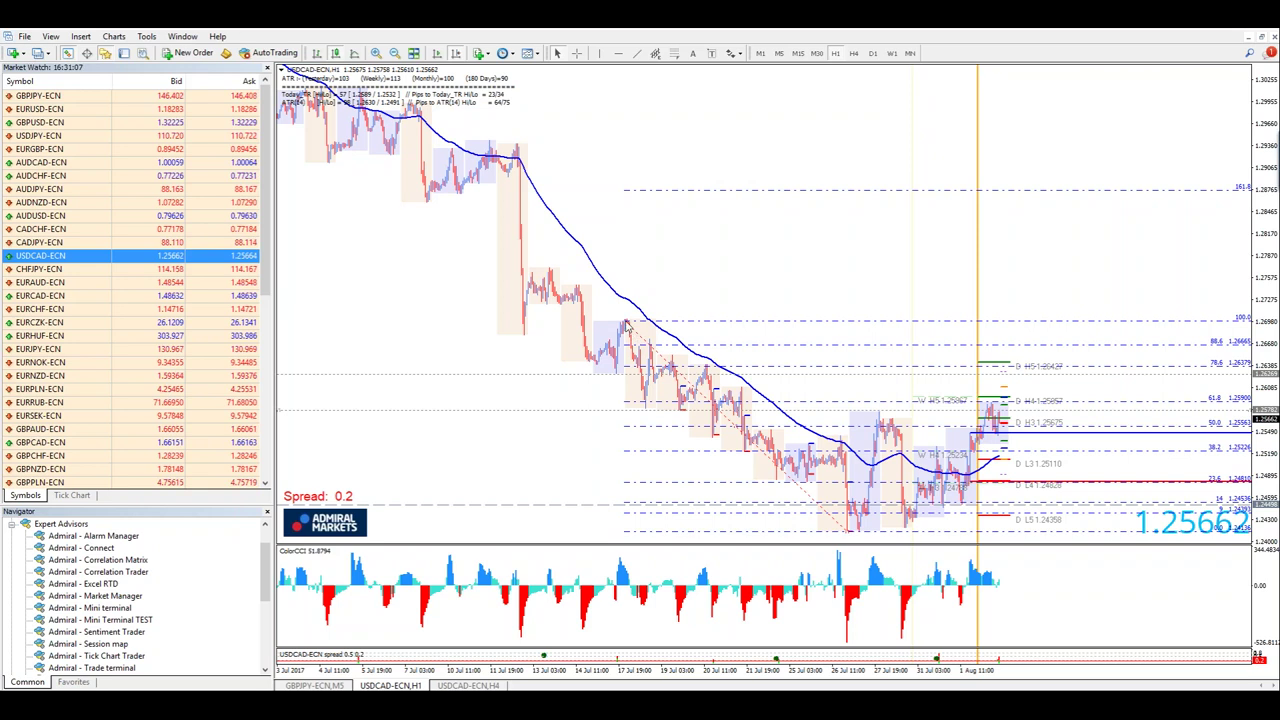
left_click_drag(625, 321, 629, 324)
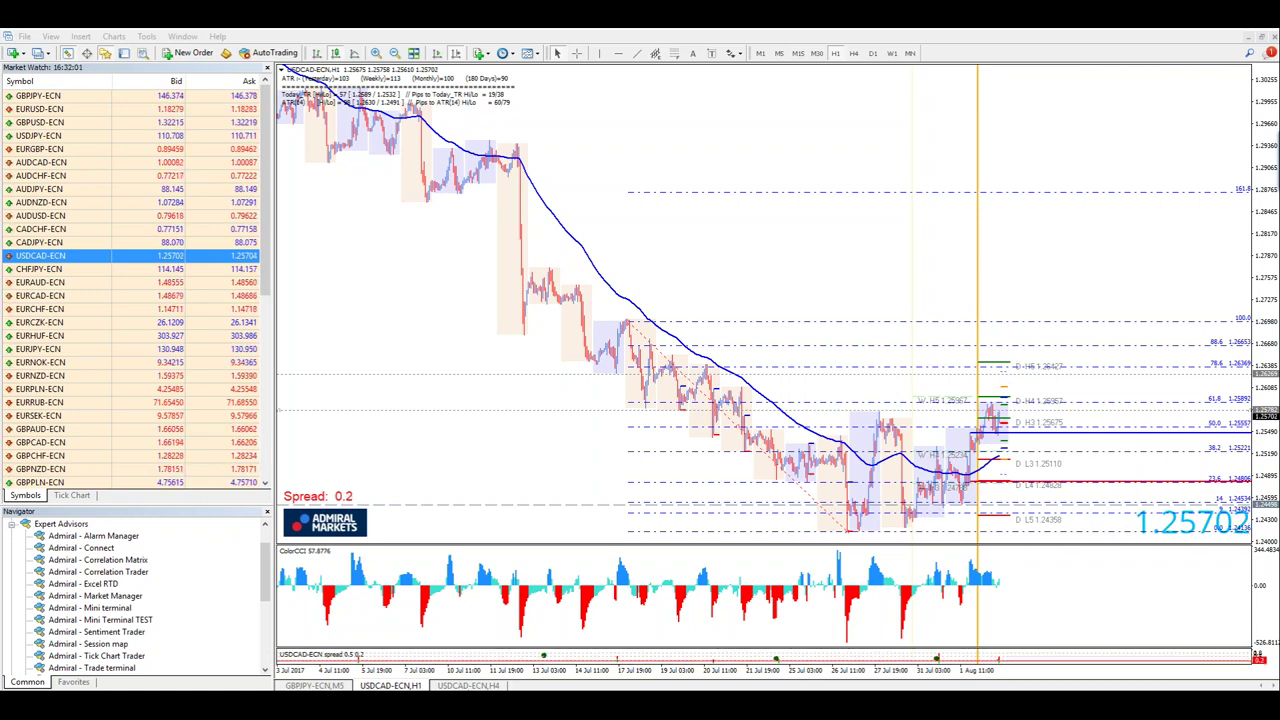
- Return to the USDCAD-ECN H4 chart and place a horizontal line just below the weekly H4 level
left_click(468, 685)
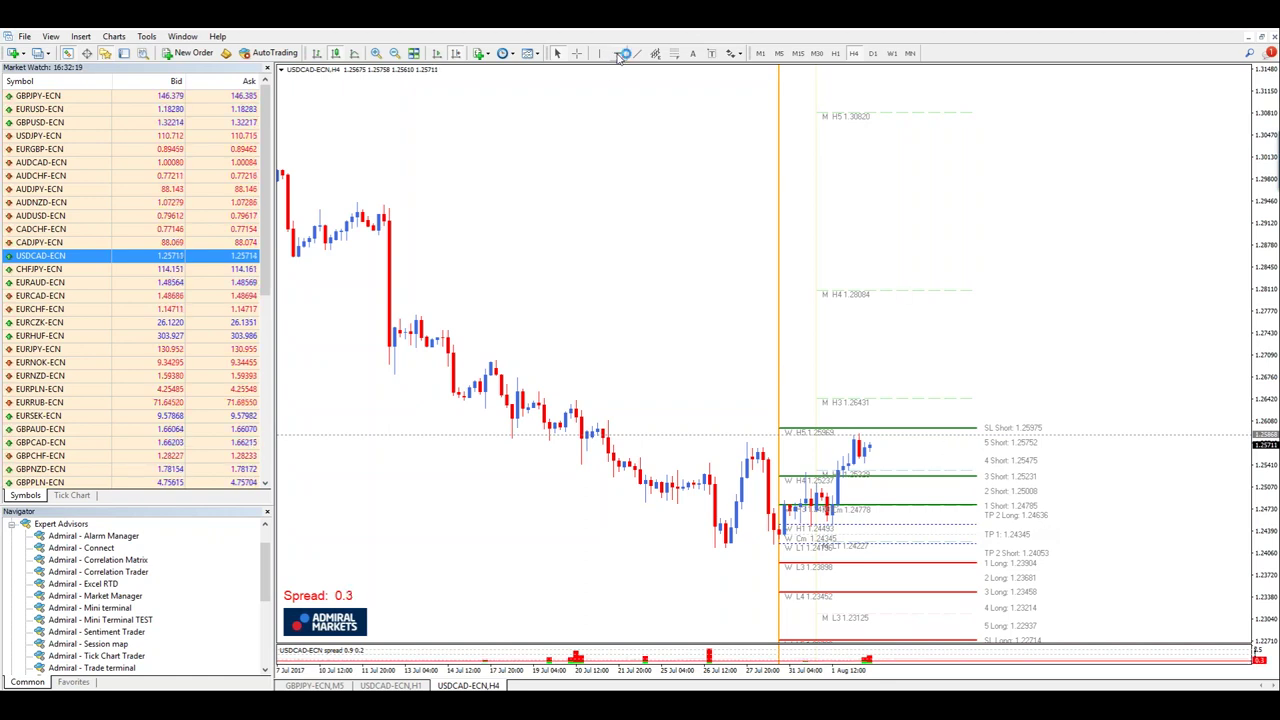
left_click(960, 480)
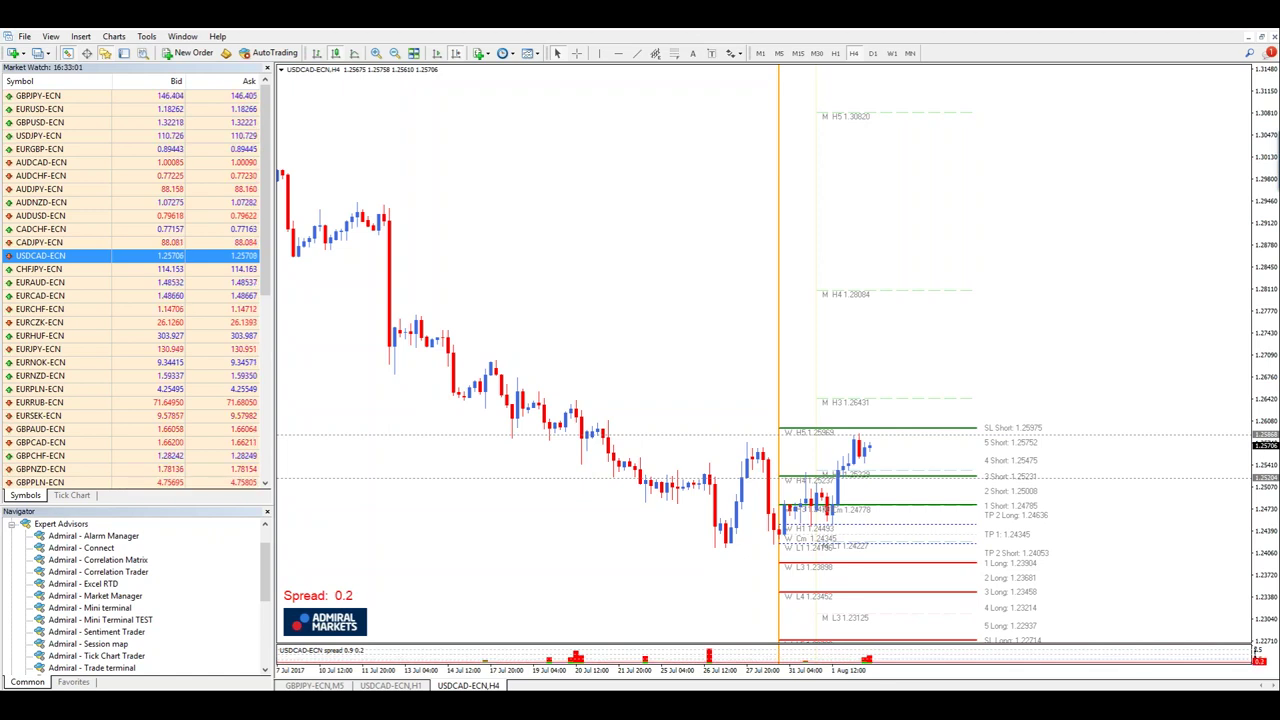
- Load CADJPY-ECN into the H4 chart in place of USDCAD-ECN and place horizontal lines at about 88.17 and 88.59
left_click_drag(190, 243, 430, 295)
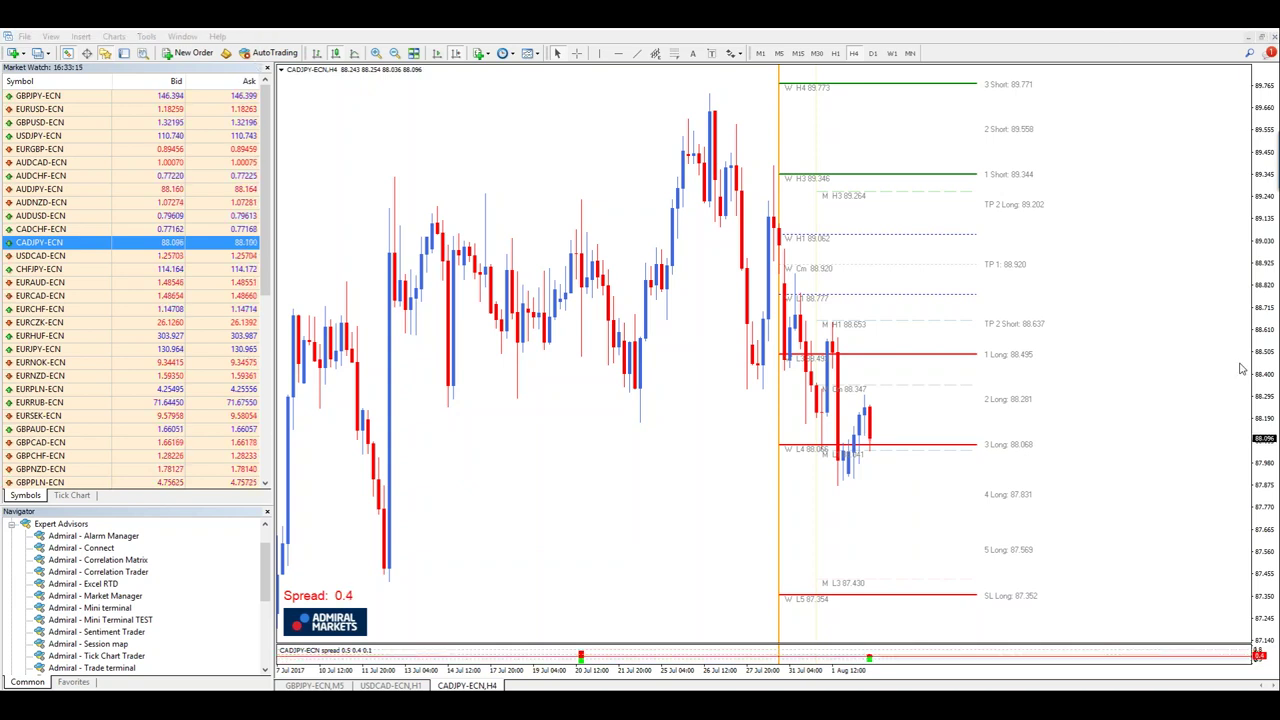
left_click(1090, 335)
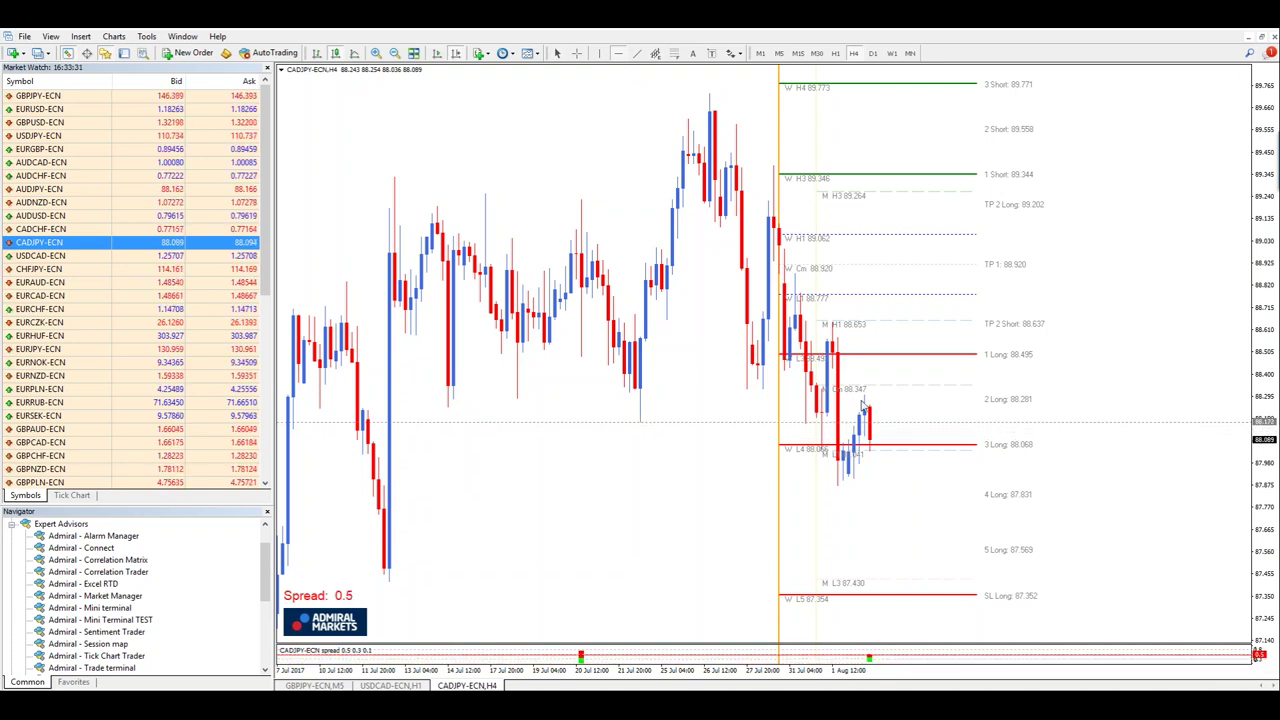
left_click(618, 53)
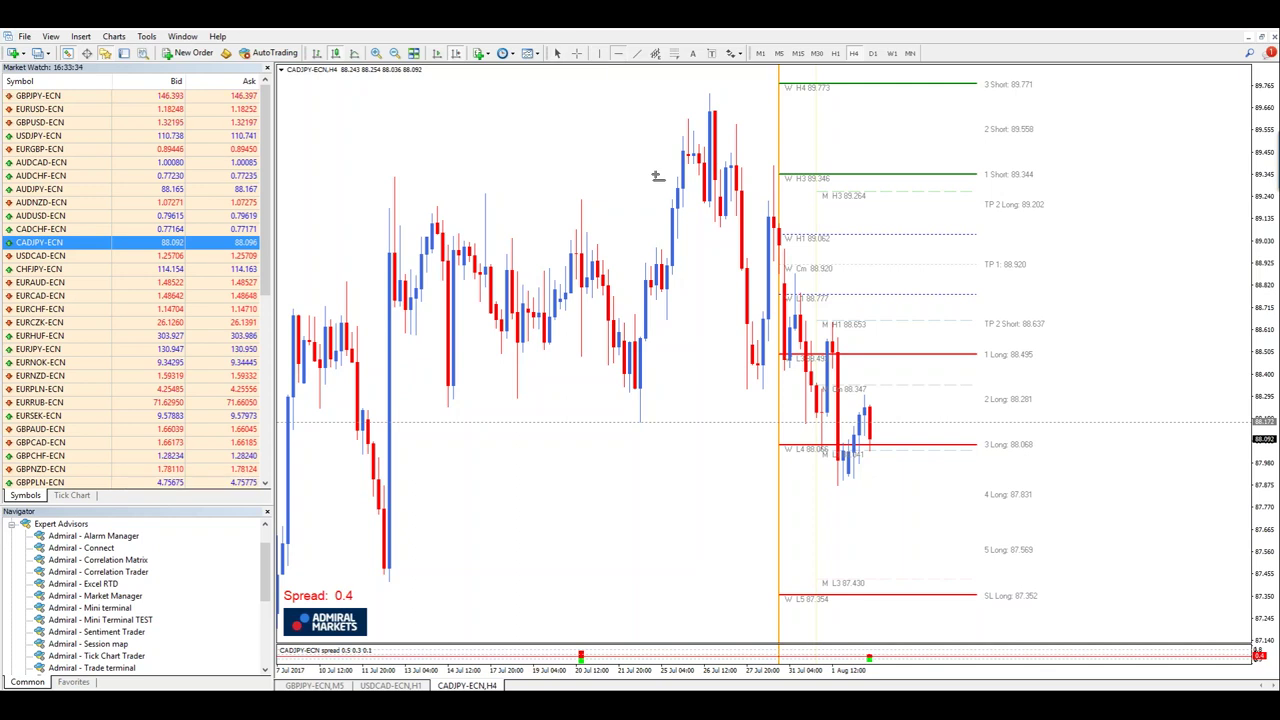
left_click(740, 335)
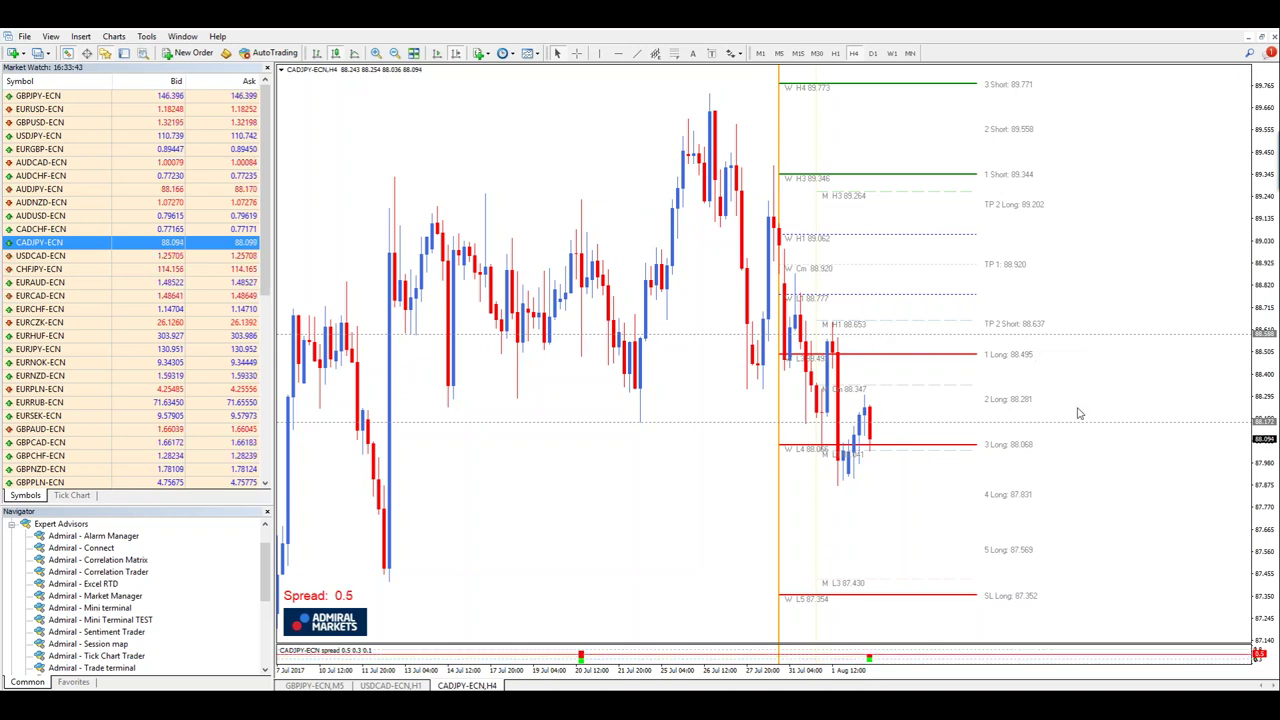
- Load NZDUSD-ECN into the H4 chart in place of CADJPY-ECN and reapply the H4 timeframe to refresh the Camarilla levels
scroll(95, 300, "down", 8)
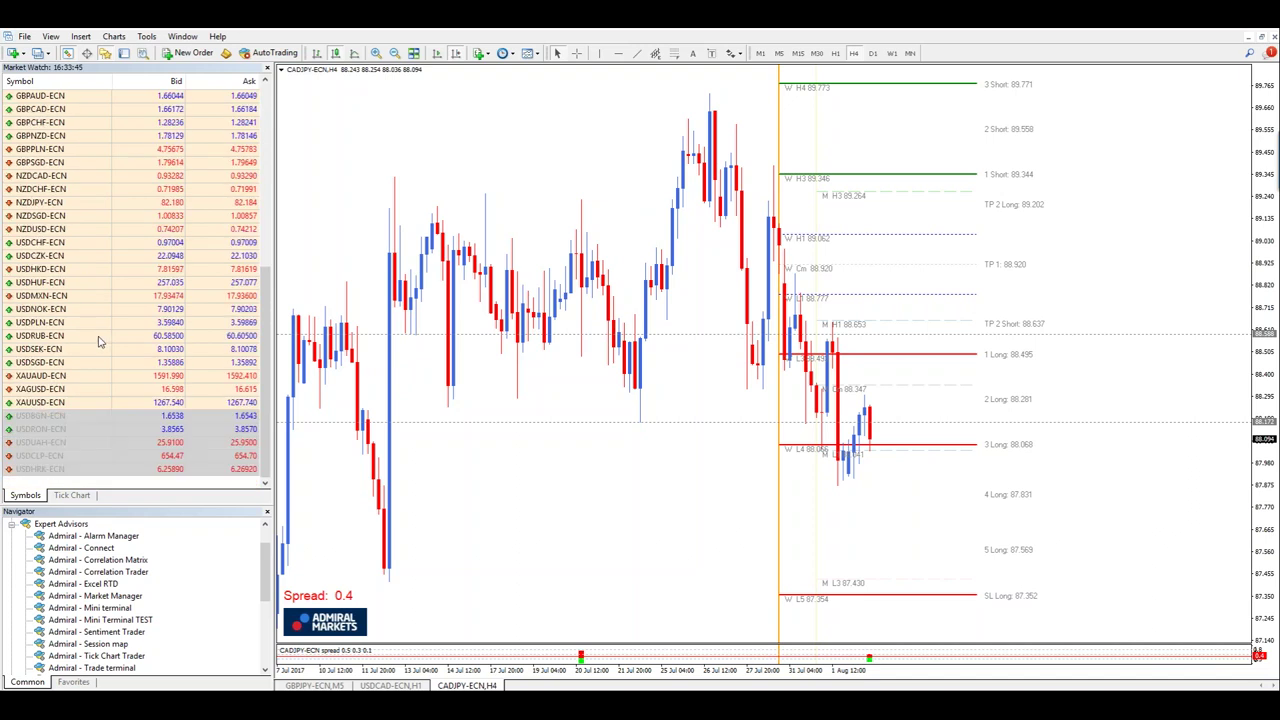
scroll(98, 342, "up", 2)
left_click(166, 310)
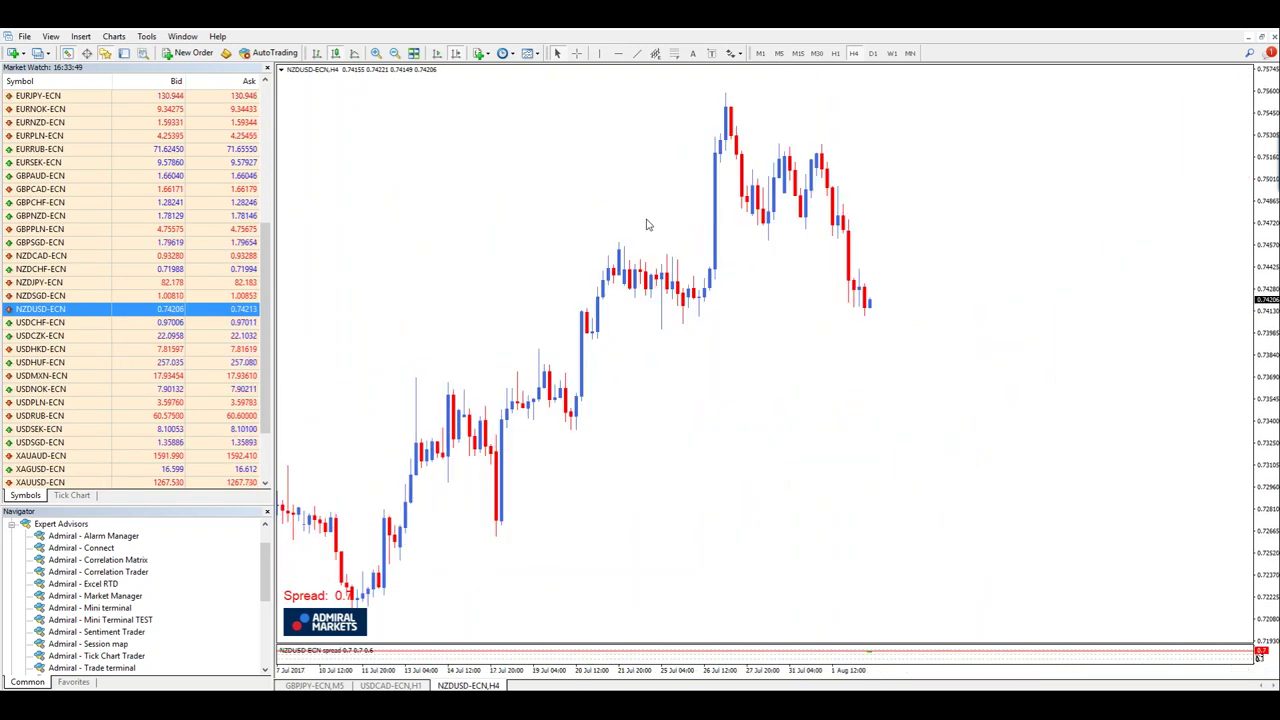
left_click(857, 54)
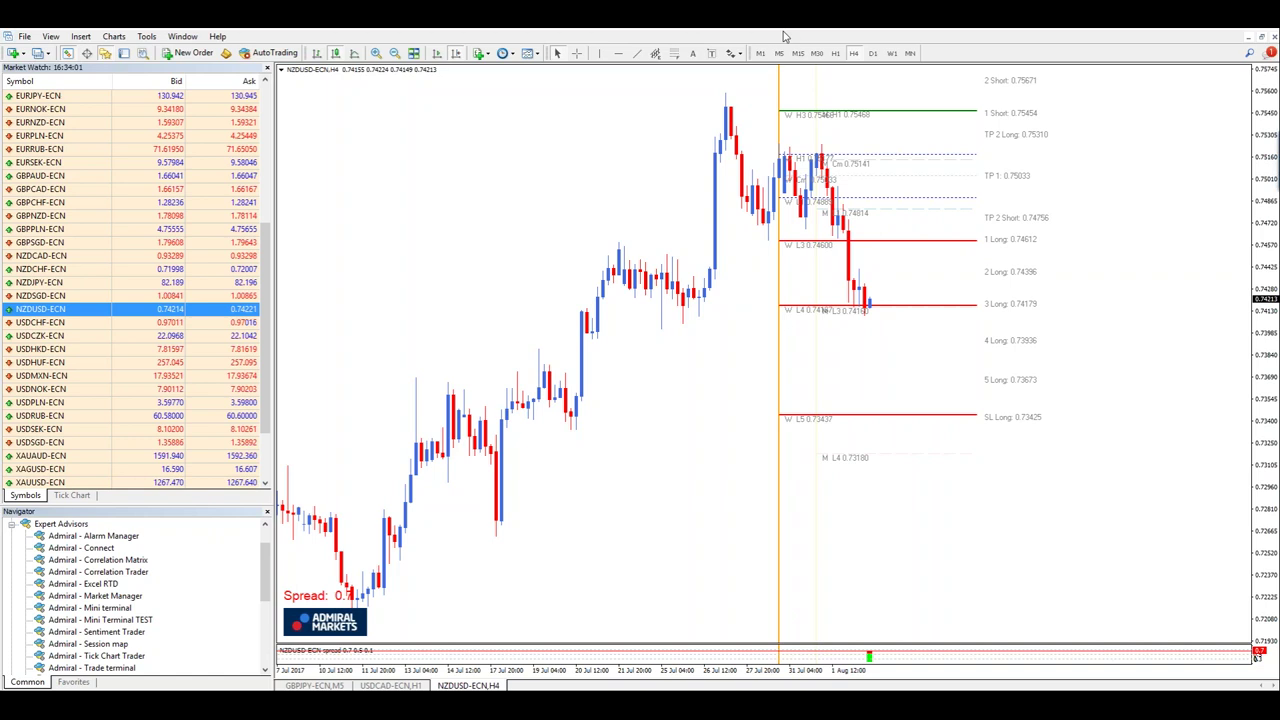
- Discard the trial trendline and place a horizontal line at the NZDUSD-ECN swing low before the late-July rally, at about 0.7402
left_click(637, 53)
left_click_drag(767, 260, 741, 310)
left_click(618, 53)
key("Delete")
left_click(645, 287)
left_click_drag(645, 287, 645, 327)
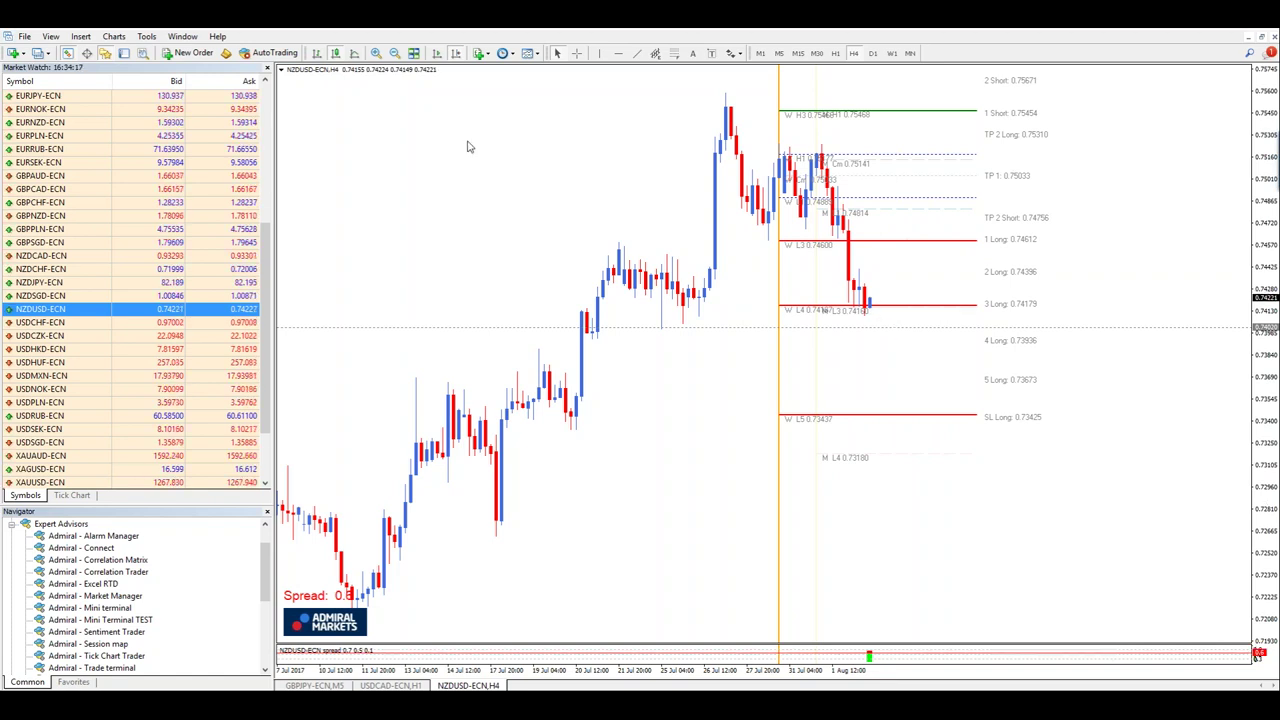
- Draw a Fibonacci retracement on the NZDUSD-ECN H4 chart from the swing low on the horizontal line up to the late-July high
left_click(114, 36)
mouse_move(81, 36)
mouse_move(104, 121)
left_click(187, 121)
left_click_drag(662, 322, 868, 258)
left_click_drag(735, 148, 732, 95)
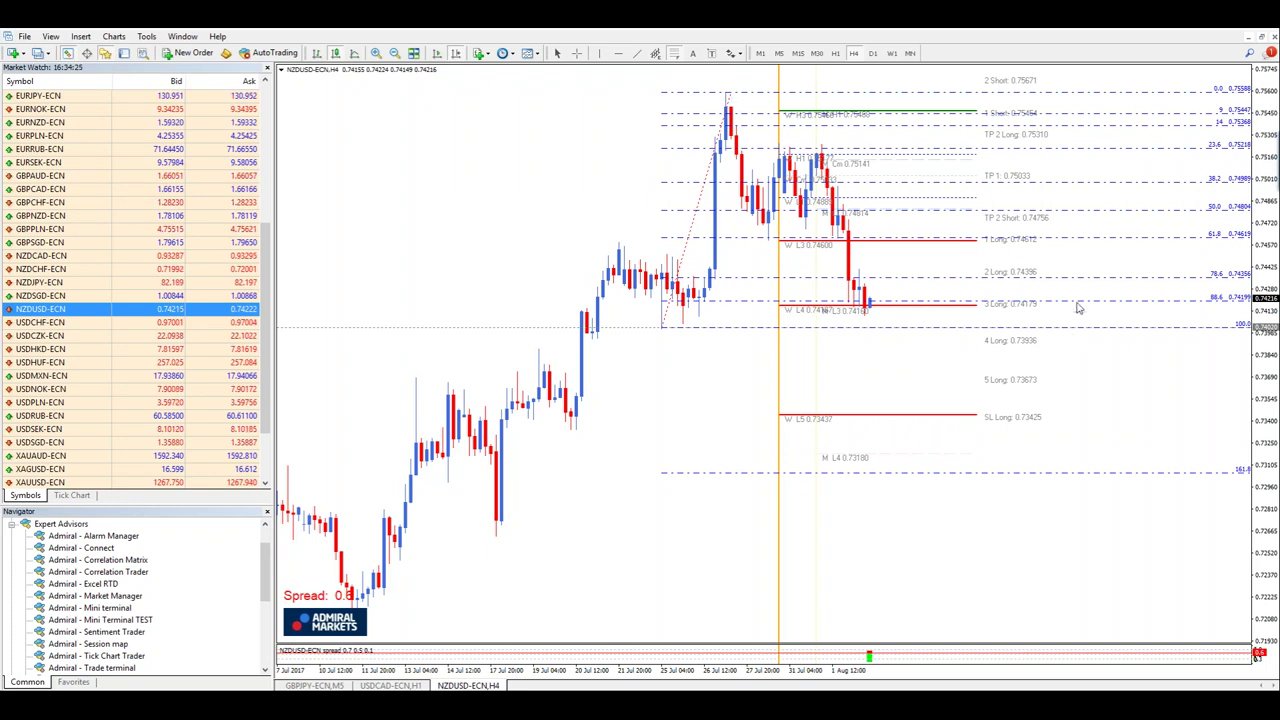